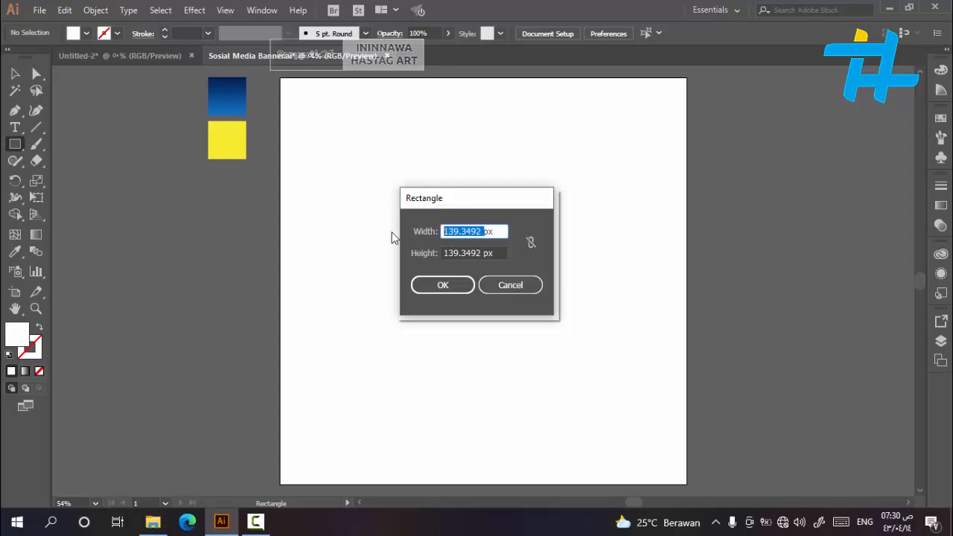
Step: Create a rectangle with a width of 1080 px and a height of 1080 px
text(1080)
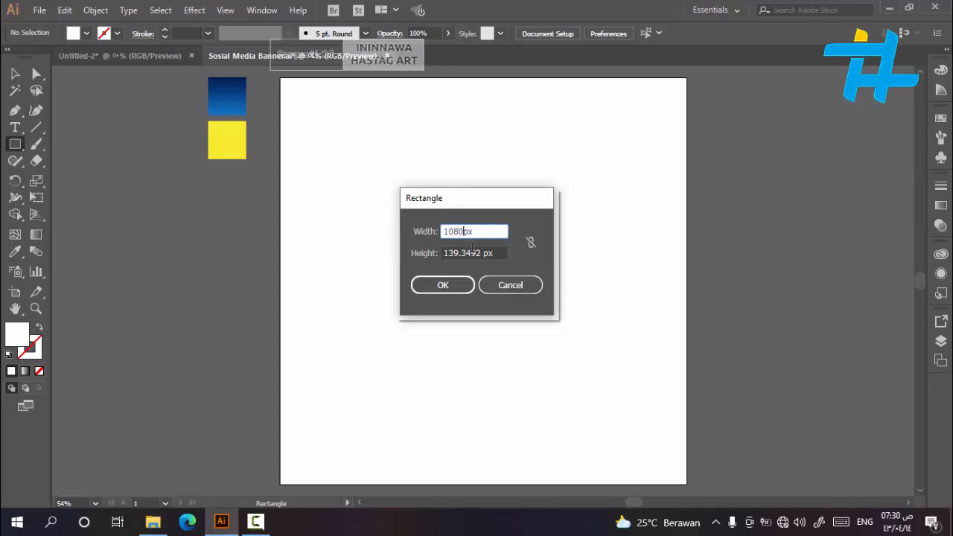
drag(482, 253, 394, 260)
text(1080)
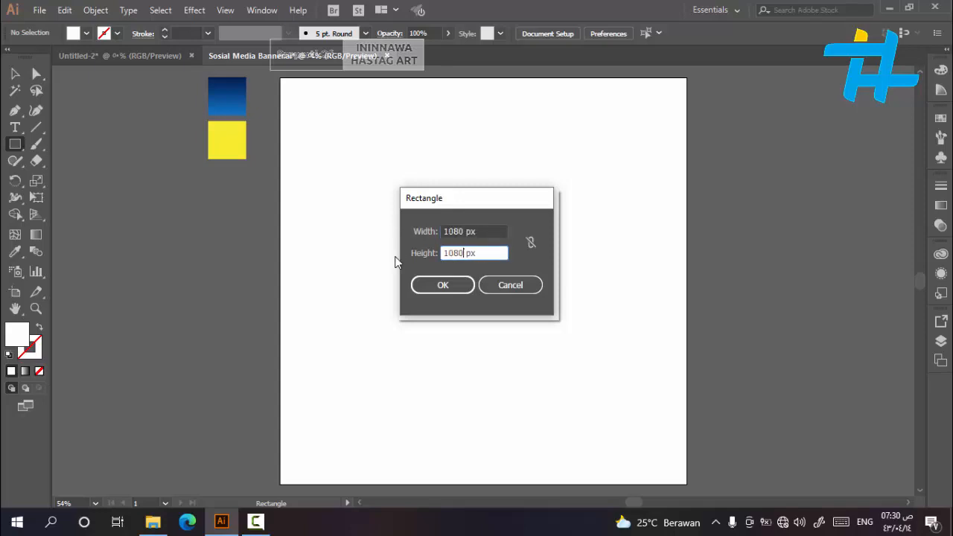
key(Return)
Step: Centre the new square horizontally and vertically on the artboard
key(v)
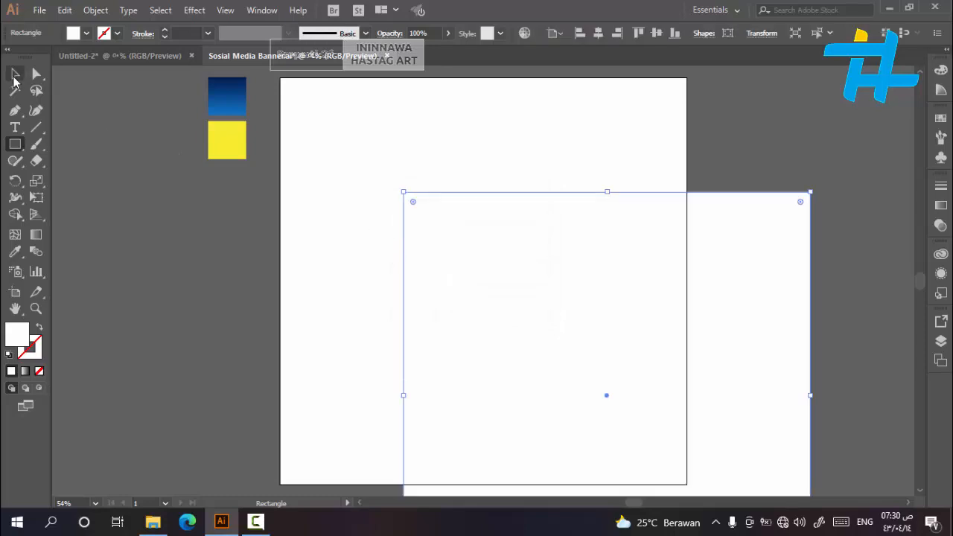
click(595, 39)
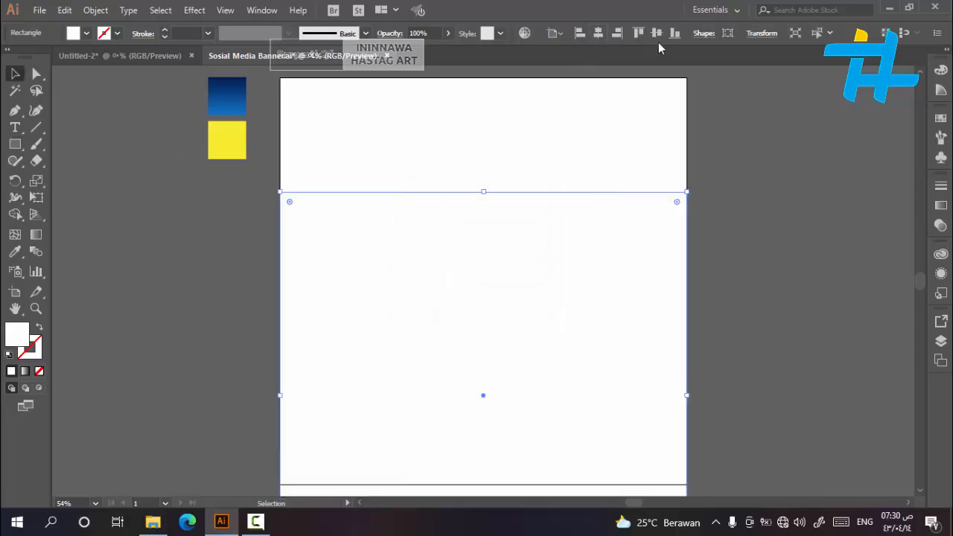
click(660, 36)
click(778, 215)
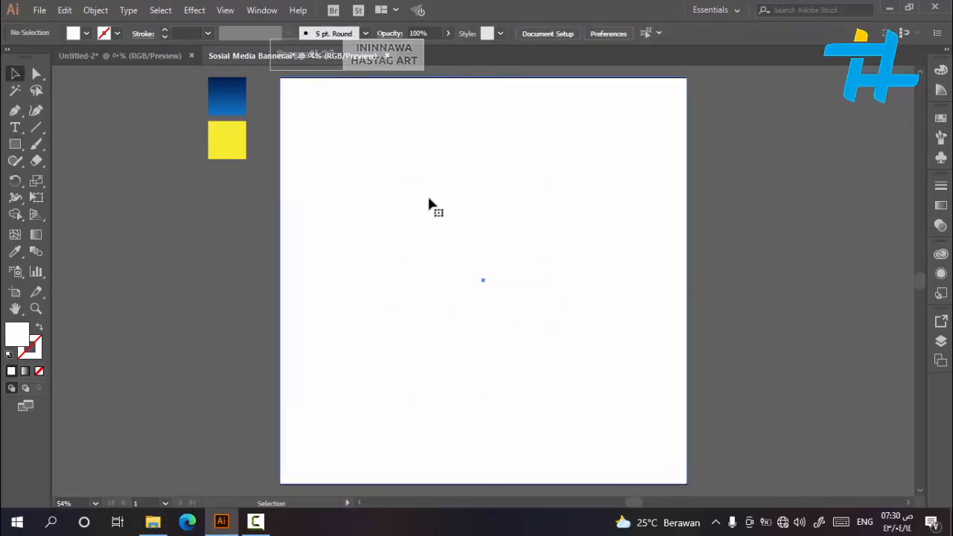
Step: Fill the artboard-sized square with the blue gradient sampled from the small swatch square beside the artboard
click(429, 196)
click(15, 251)
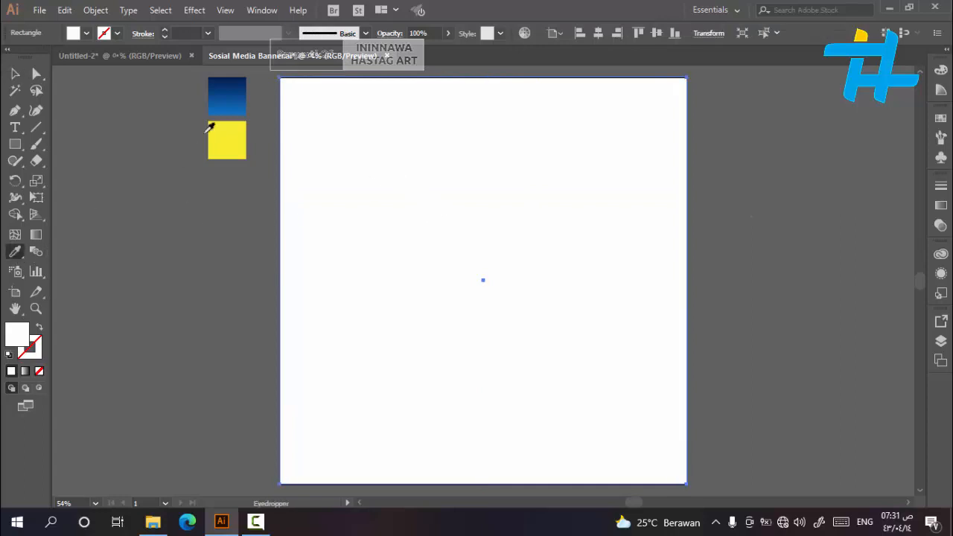
click(227, 98)
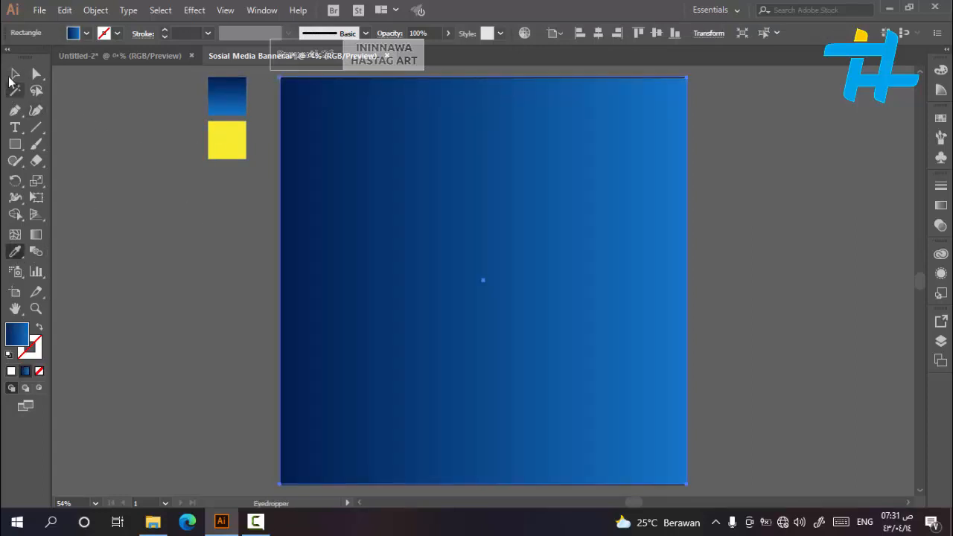
key(v)
click(111, 202)
Step: Redirect the square's gradient vertically, from dark blue at the upper edge to light blue at the lower edge
click(457, 266)
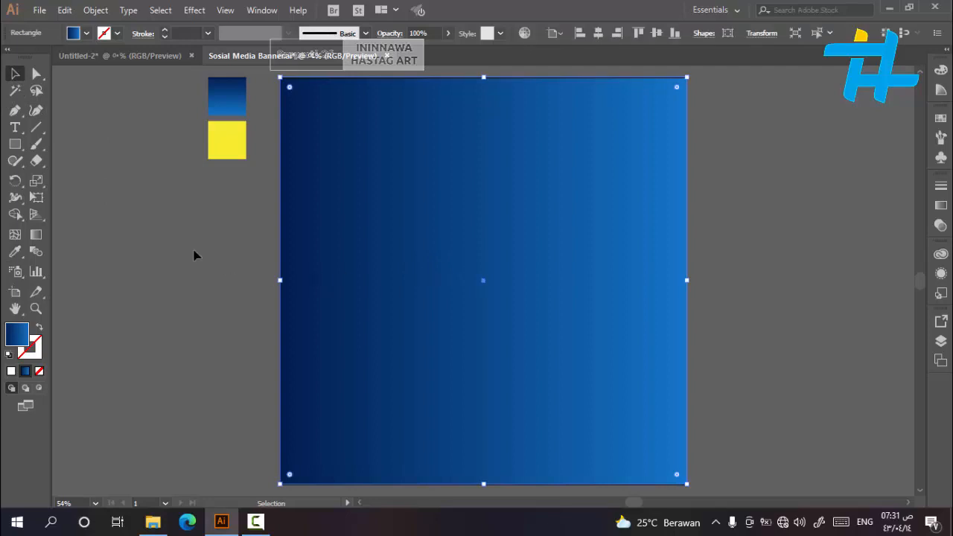
click(36, 234)
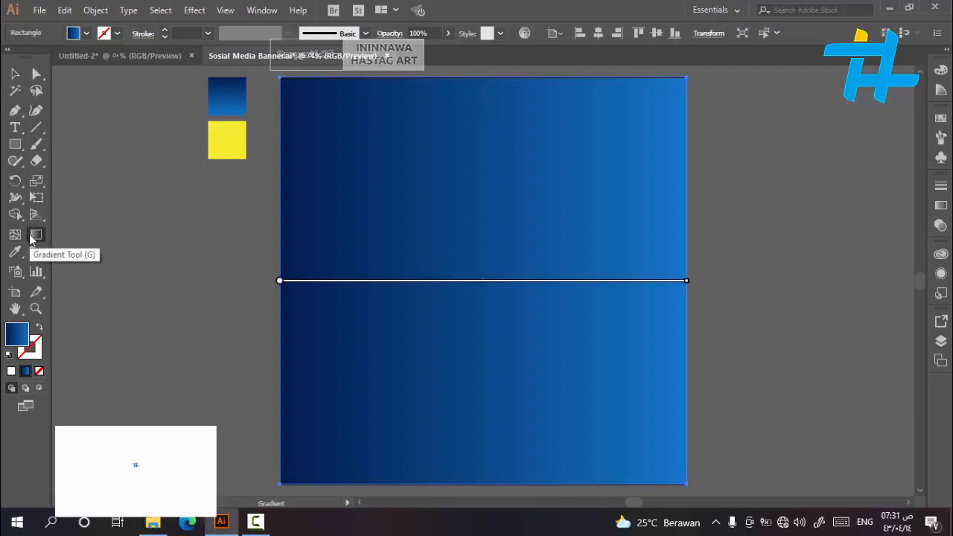
mouse_move(481, 78)
mouse_down()
mouse_move(472, 192)
mouse_move(482, 486)
mouse_up()
key(v)
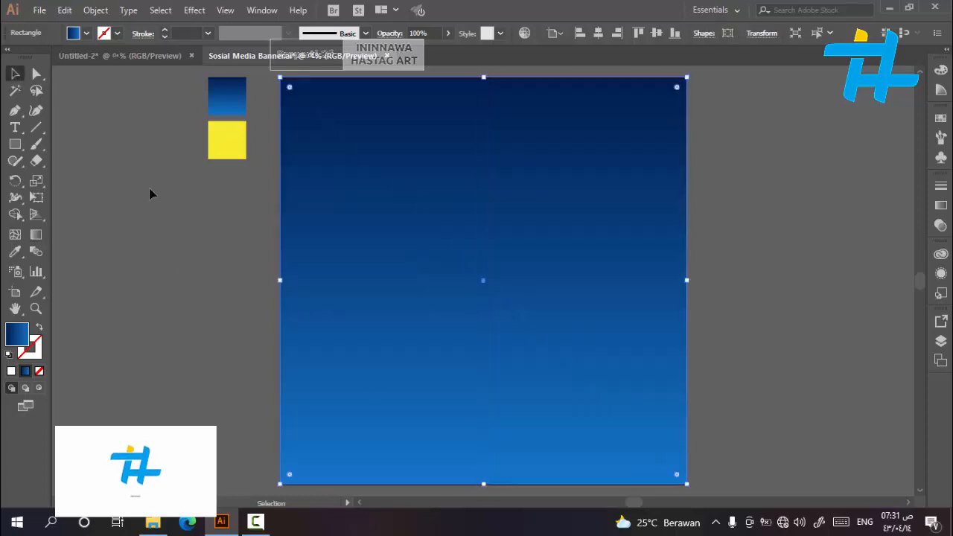
click(172, 271)
Step: Try reversing the square's vertical gradient, and restore dark blue at the upper edge
click(477, 309)
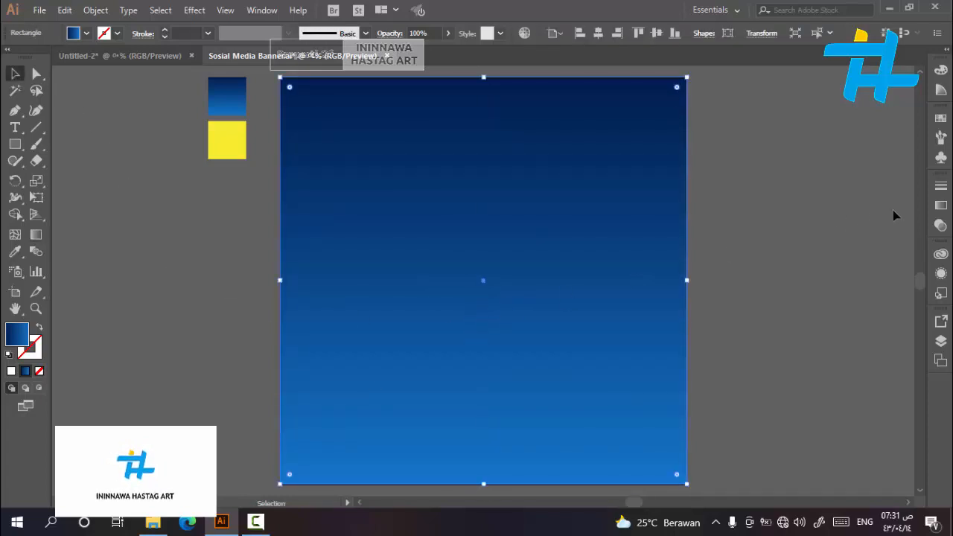
click(941, 207)
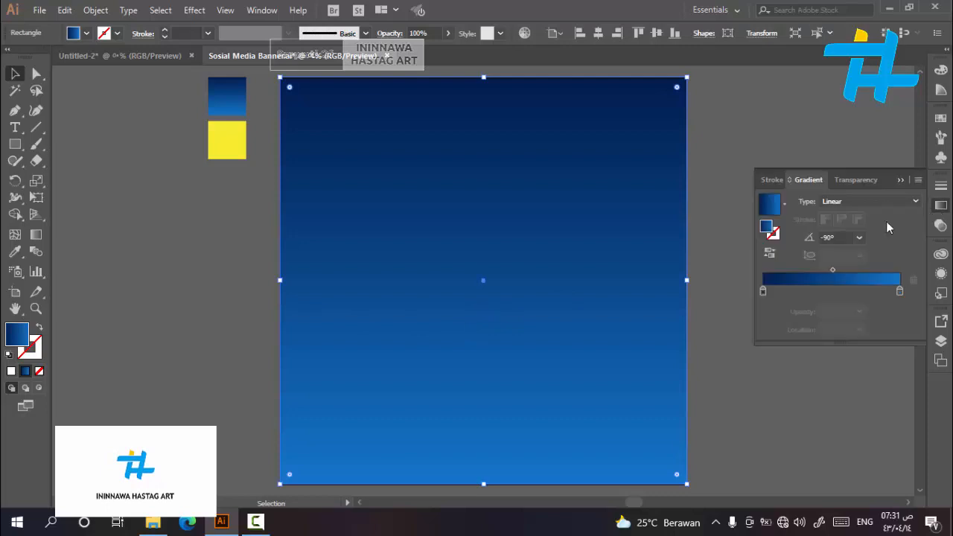
click(772, 256)
click(711, 221)
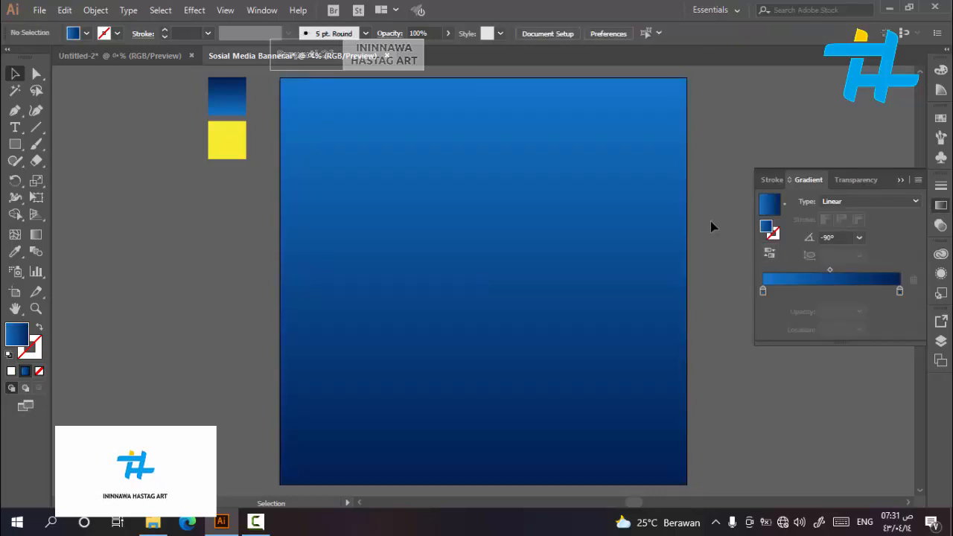
click(768, 258)
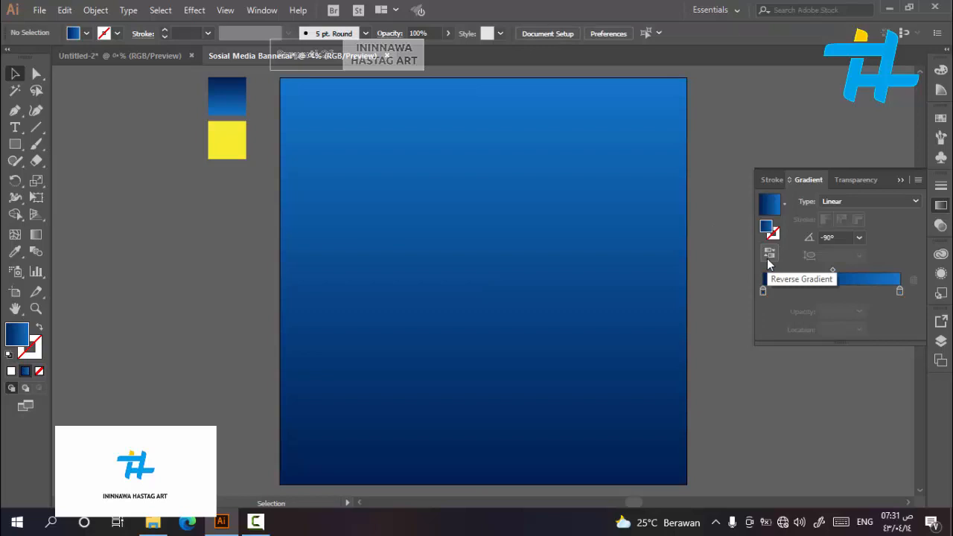
click(519, 283)
click(769, 257)
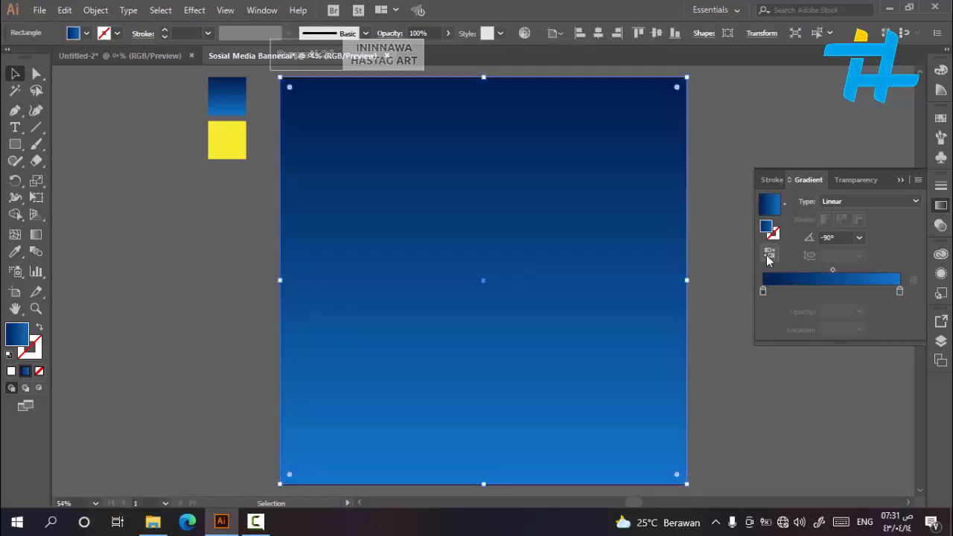
click(711, 270)
Step: Redirect the square's gradient diagonally at -135°, from dark blue in the upper-right corner to light blue in the lower-left corner
click(480, 254)
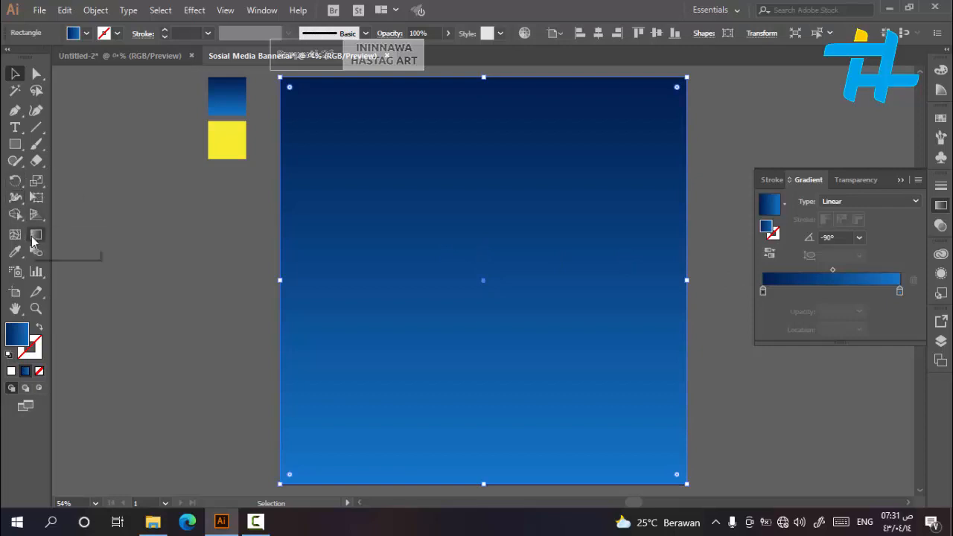
click(34, 237)
mouse_move(684, 79)
mouse_down()
mouse_move(536, 243)
mouse_move(315, 463)
mouse_move(282, 483)
mouse_up()
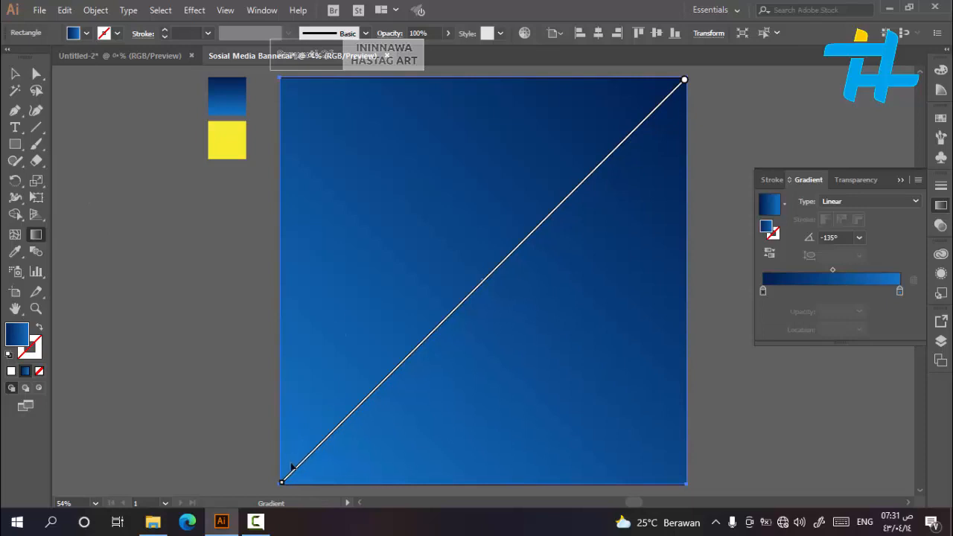
key(v)
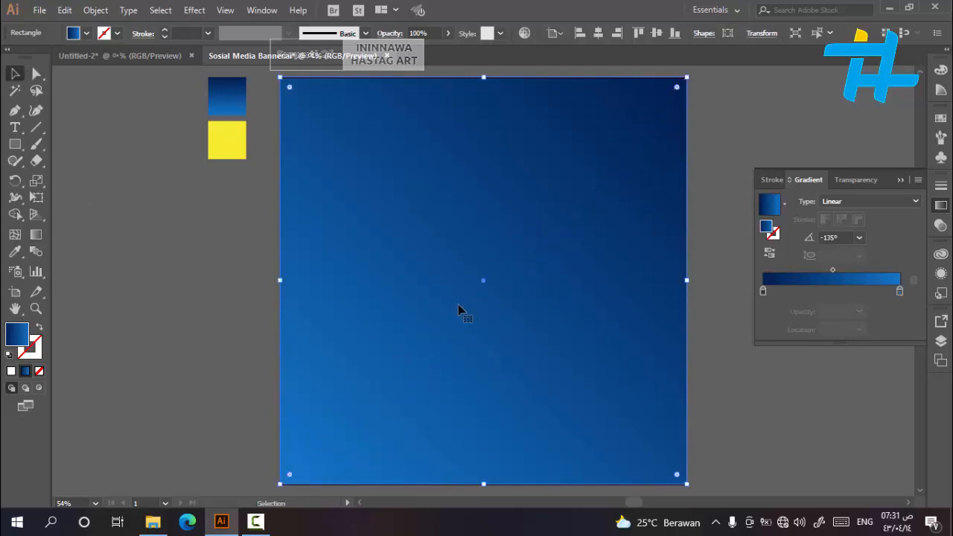
Step: Try reversing the diagonal gradient, restore dark blue in the upper-right corner, and close the gradient settings
click(769, 253)
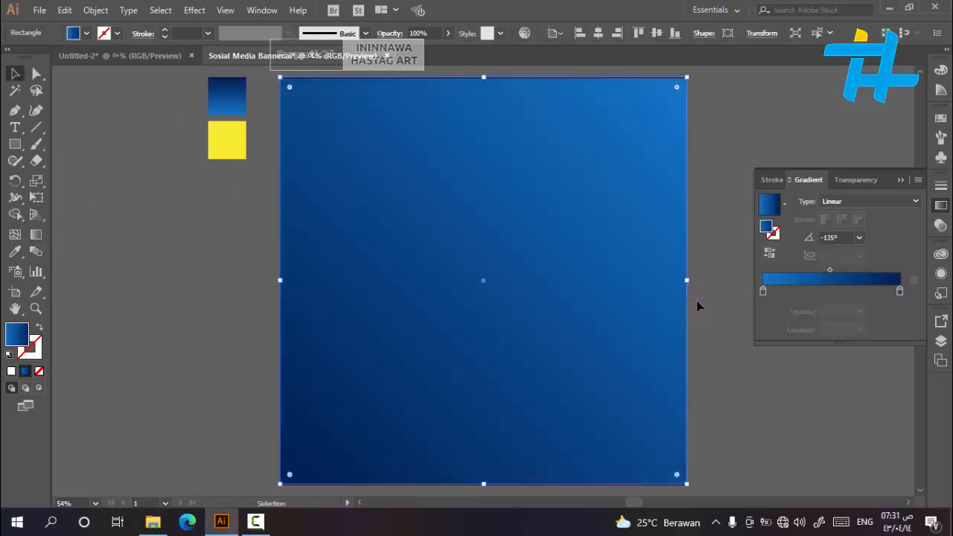
click(769, 253)
key(ctrl+shift+a)
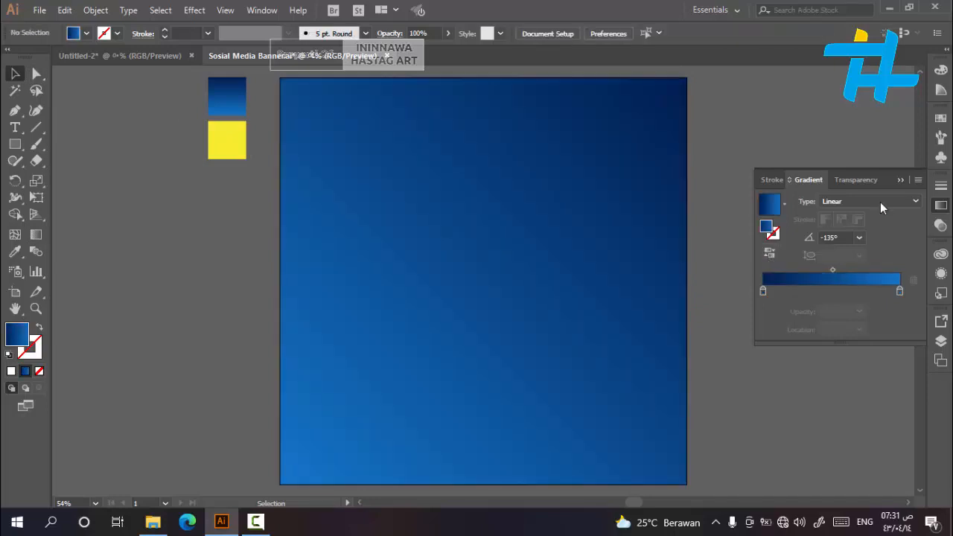
click(900, 181)
click(595, 232)
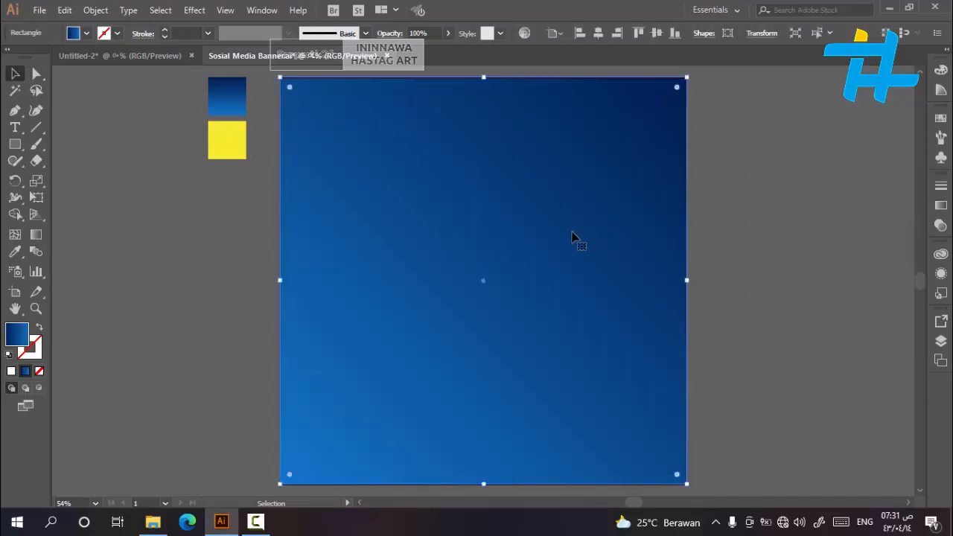
key(ctrl+shift+a)
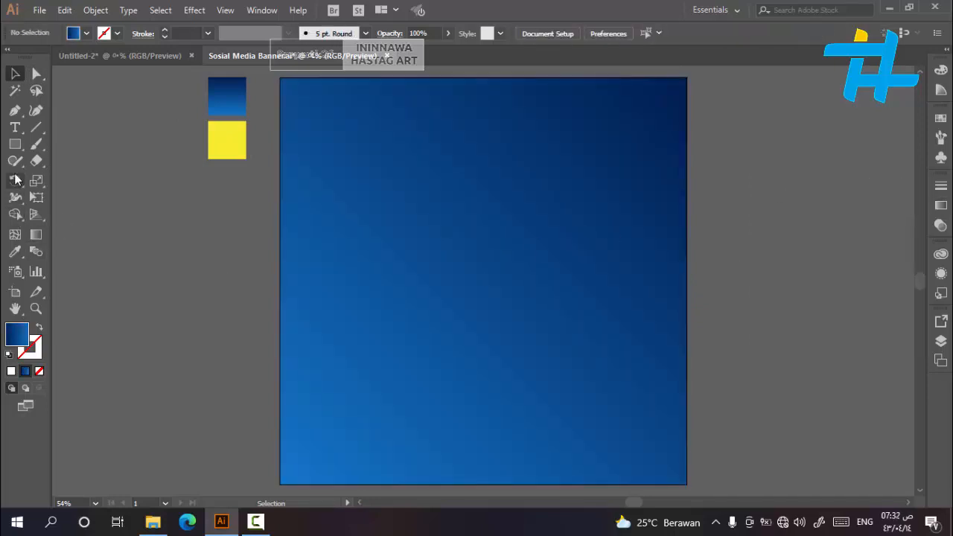
Step: Draw a wide horizontal rectangle with the same blue gradient across the upper half of the background square
click(15, 146)
drag(341, 184, 663, 280)
click(14, 74)
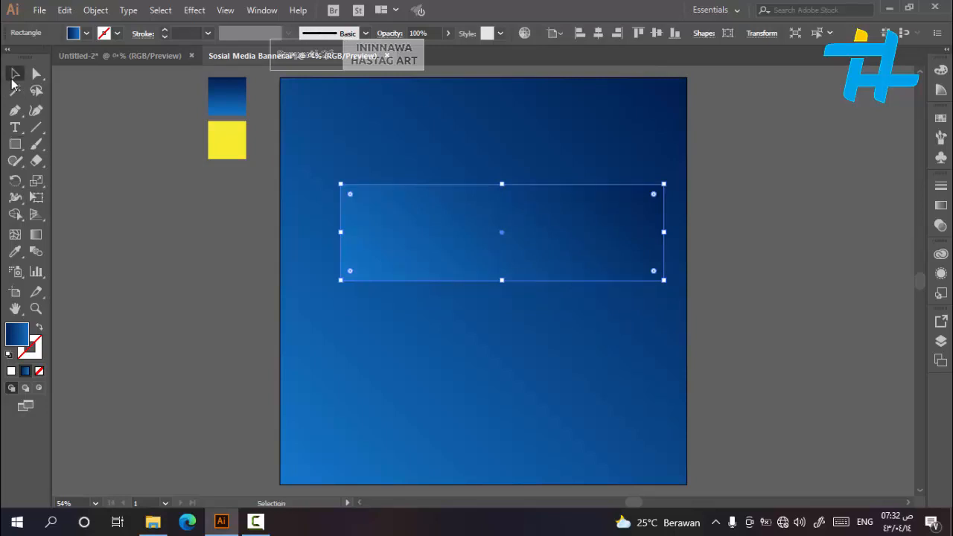
click(151, 243)
Step: Round all corners of the wide rectangle to the maximum radius to form a pill shape
click(421, 254)
click(35, 74)
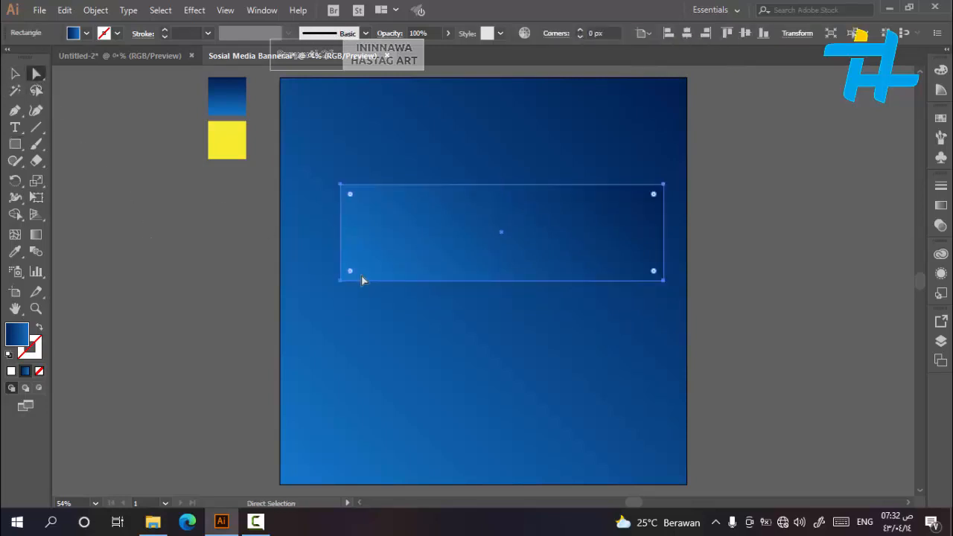
drag(352, 271, 544, 259)
click(15, 74)
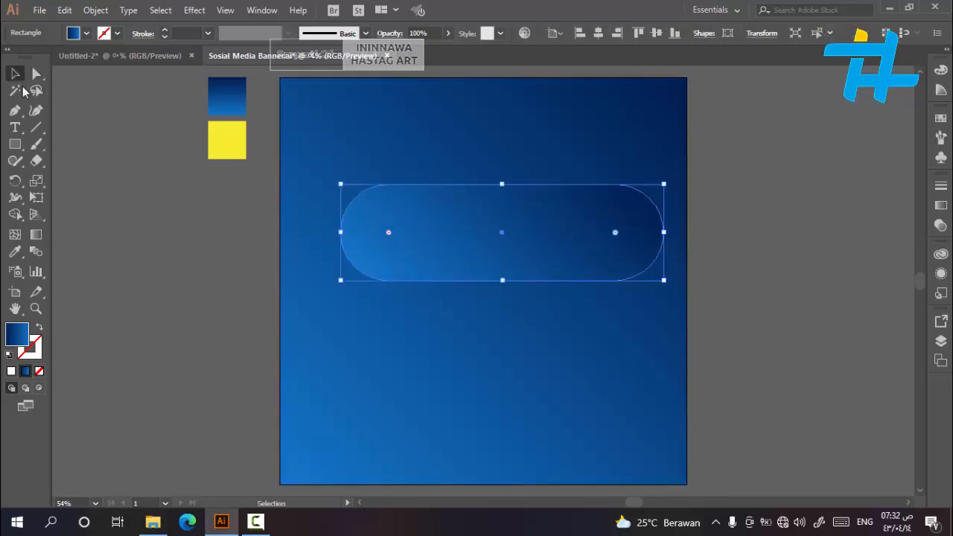
click(159, 247)
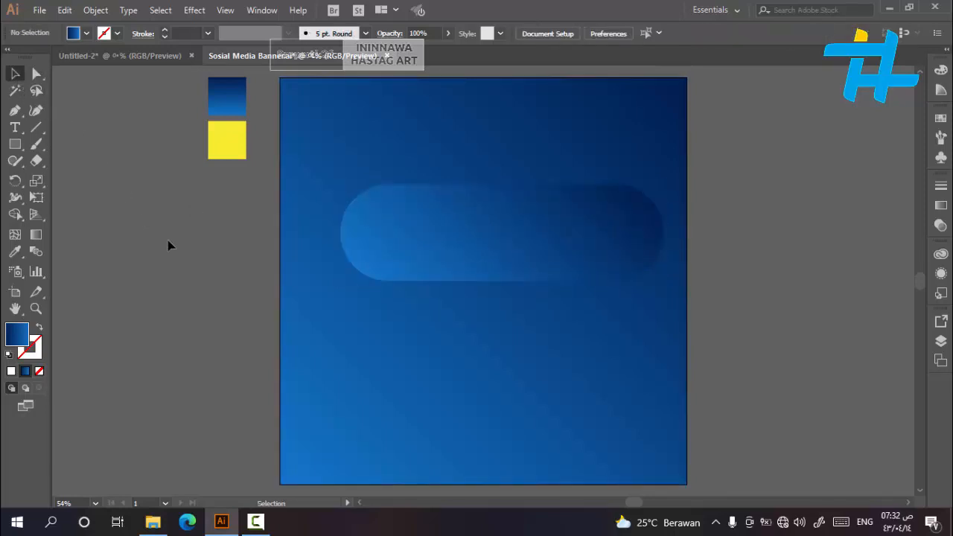
Step: Rotate the pill shape slightly counterclockwise and move it so its dark end extends past the artboard's right edge
click(446, 261)
drag(447, 256, 543, 256)
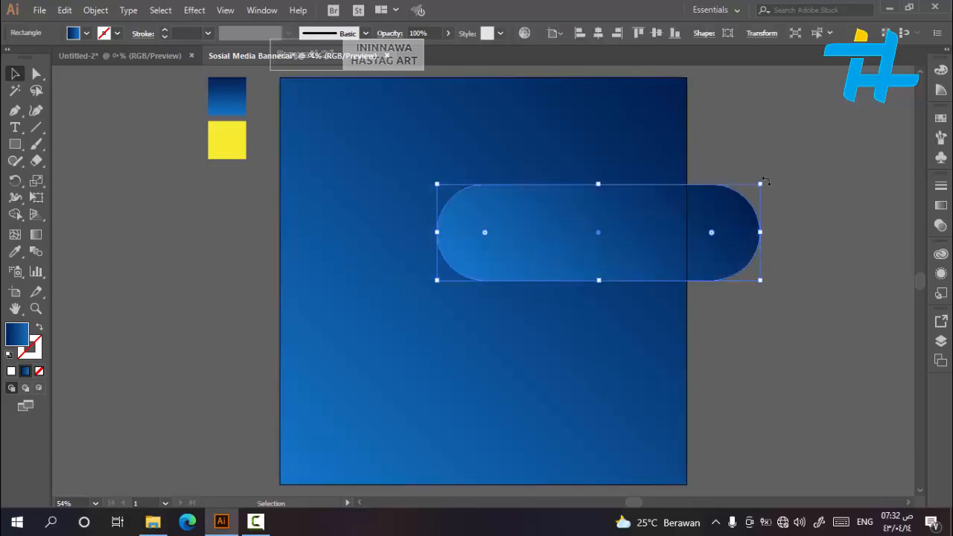
drag(764, 181, 799, 95)
click(800, 215)
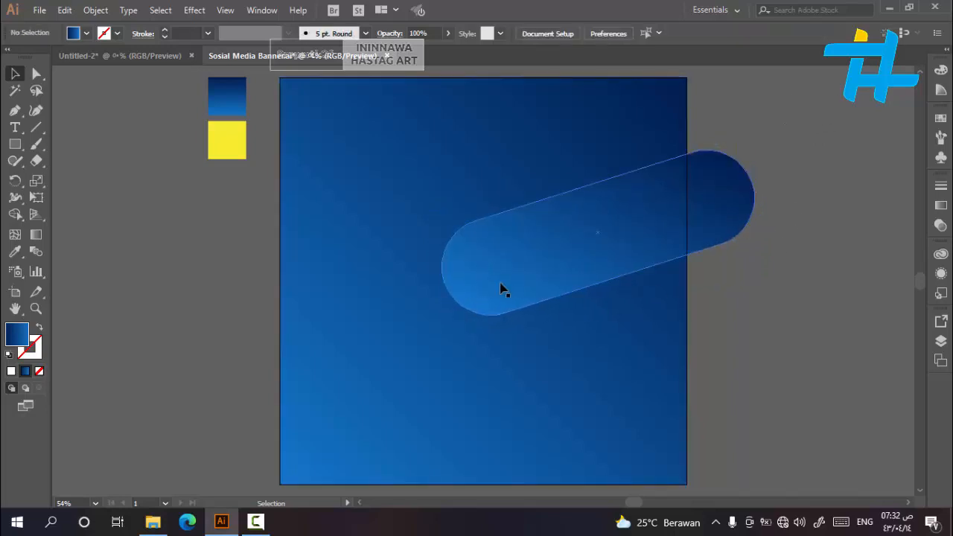
drag(503, 289, 585, 260)
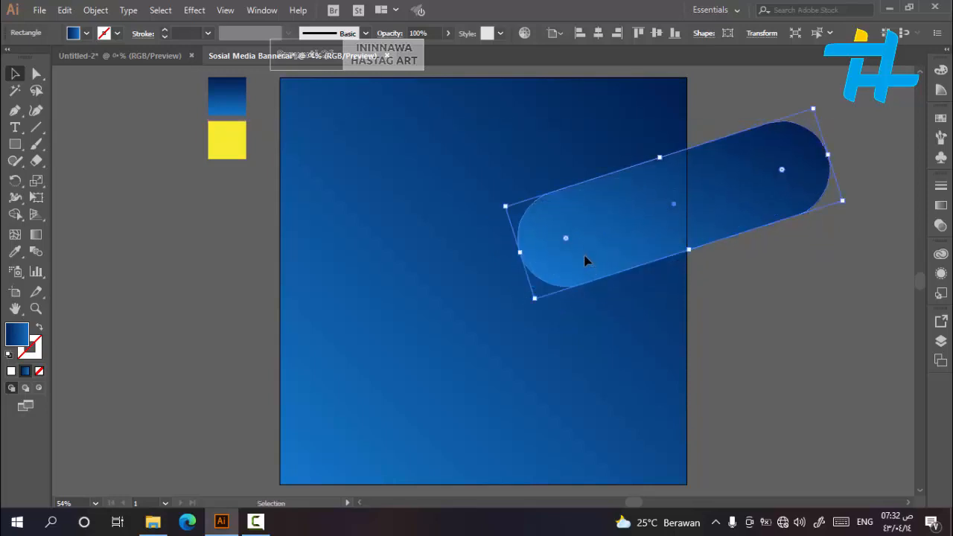
click(729, 330)
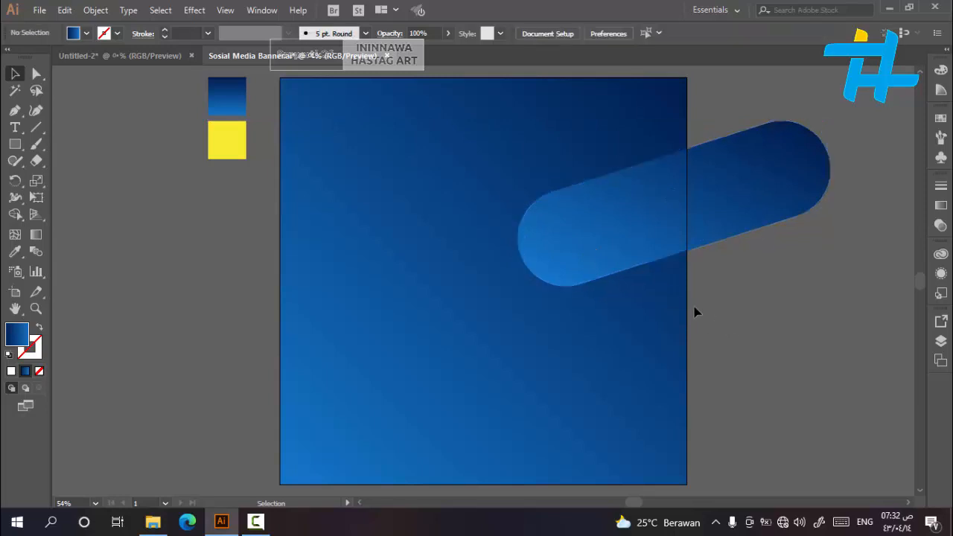
click(621, 245)
click(117, 35)
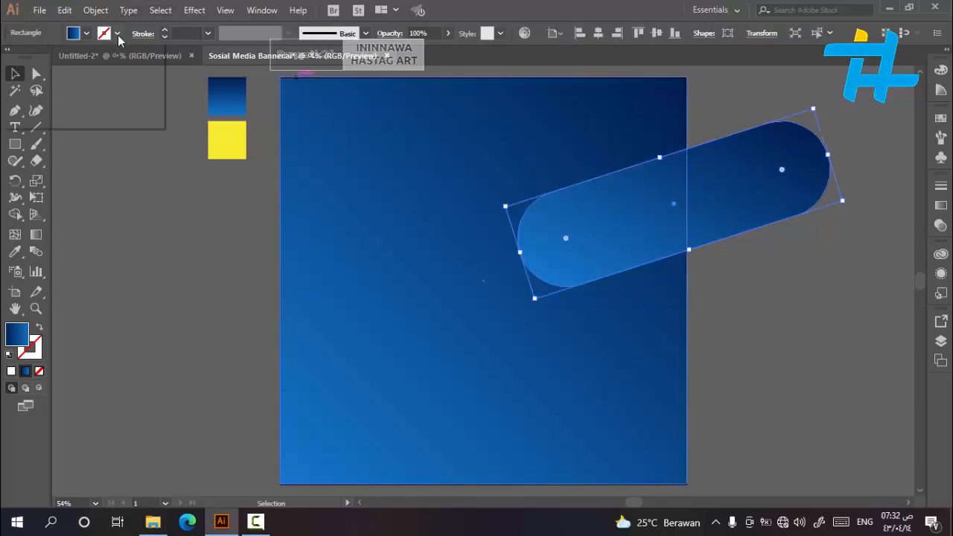
click(136, 265)
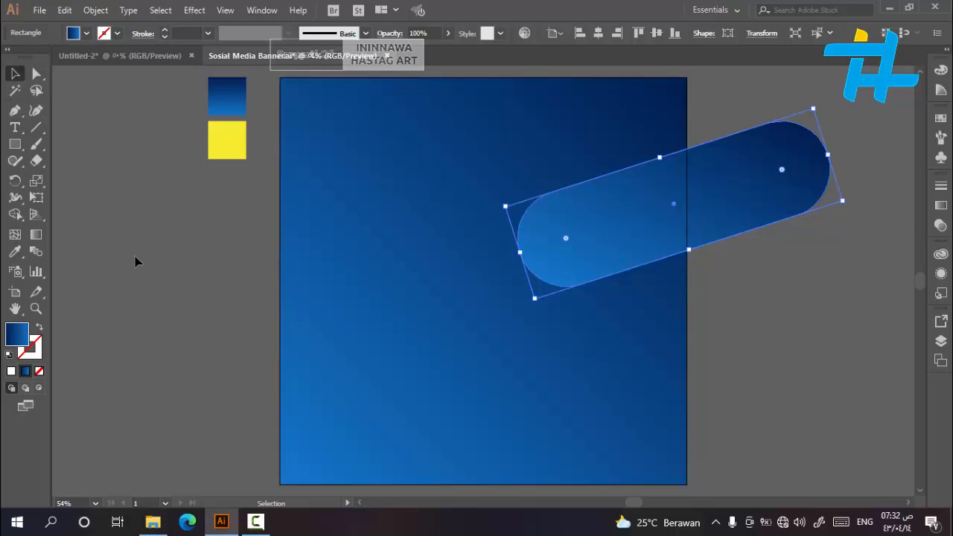
click(136, 262)
Step: Copy the tilted pill shape and paste the duplicate directly in front of the original
click(600, 234)
click(60, 11)
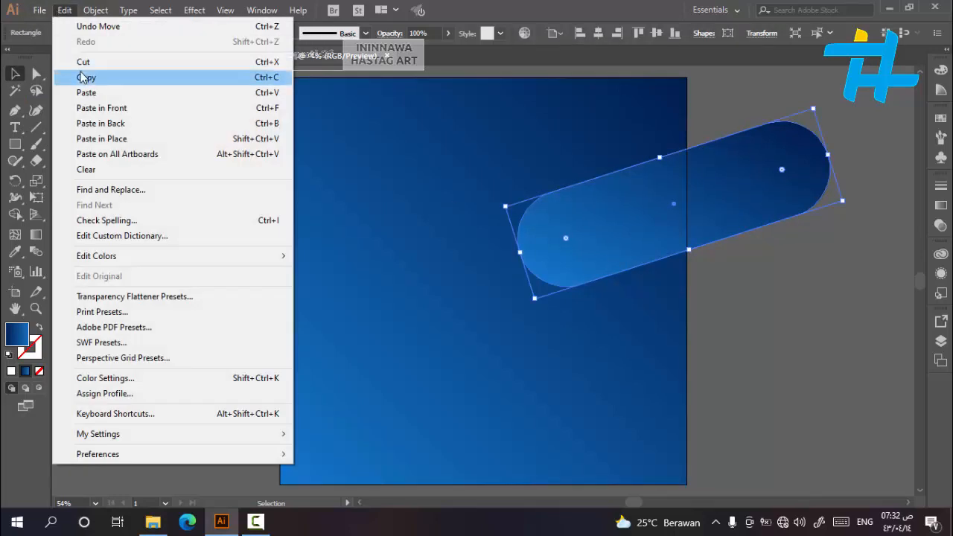
click(85, 78)
click(64, 10)
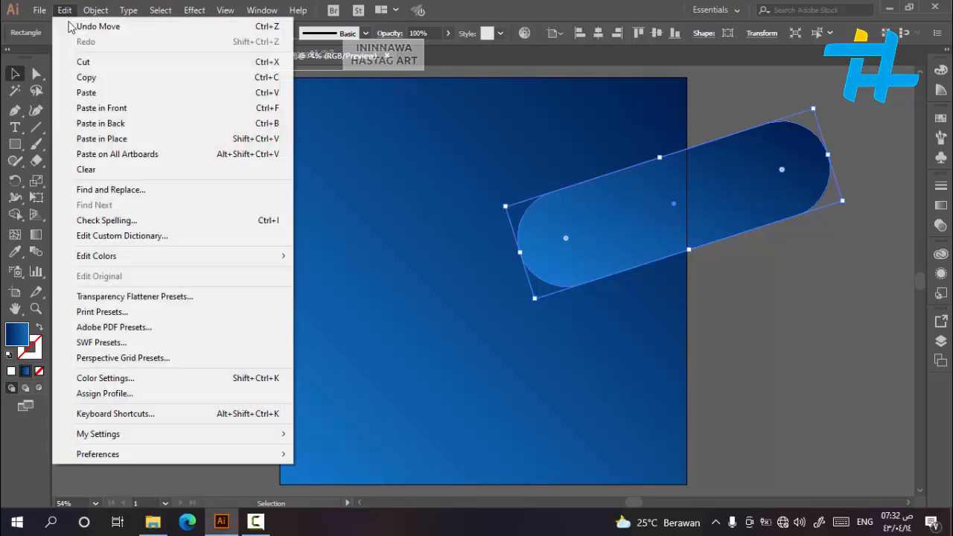
click(91, 109)
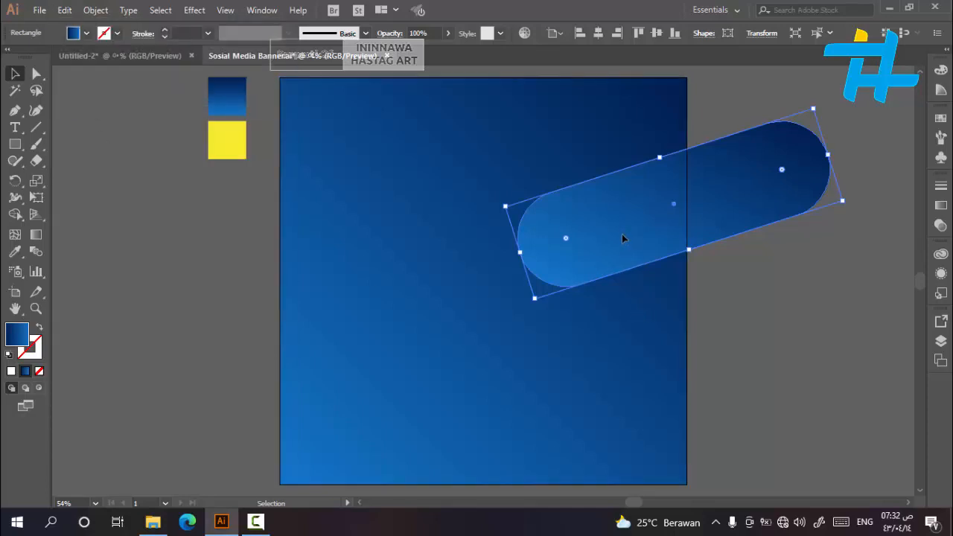
Step: Move the duplicate pill slightly straight down and fill it with the yellow sampled from the yellow swatch square
drag(623, 239, 624, 264)
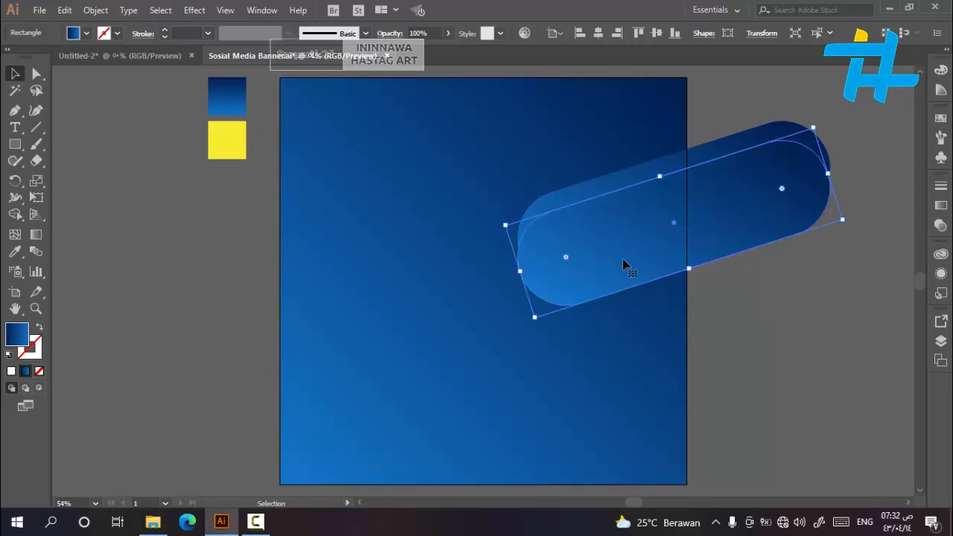
click(15, 251)
click(225, 148)
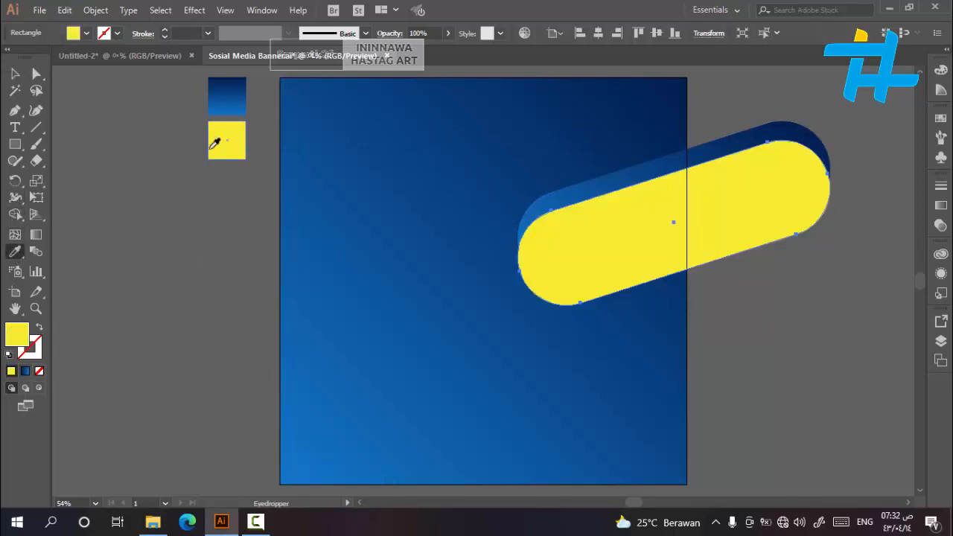
key(v)
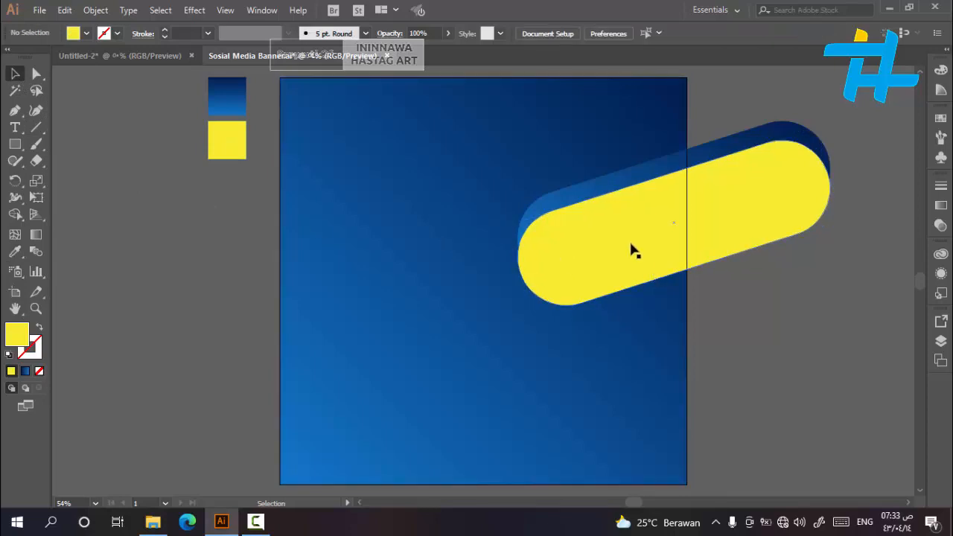
Step: Send the yellow pill one level backward so it sits behind the blue gradient pill
right_click(629, 240)
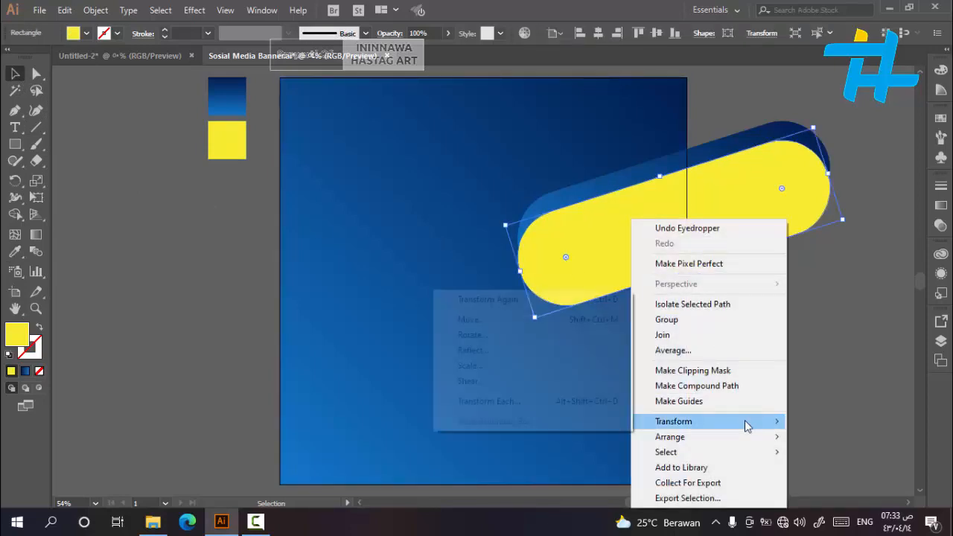
mouse_move(710, 445)
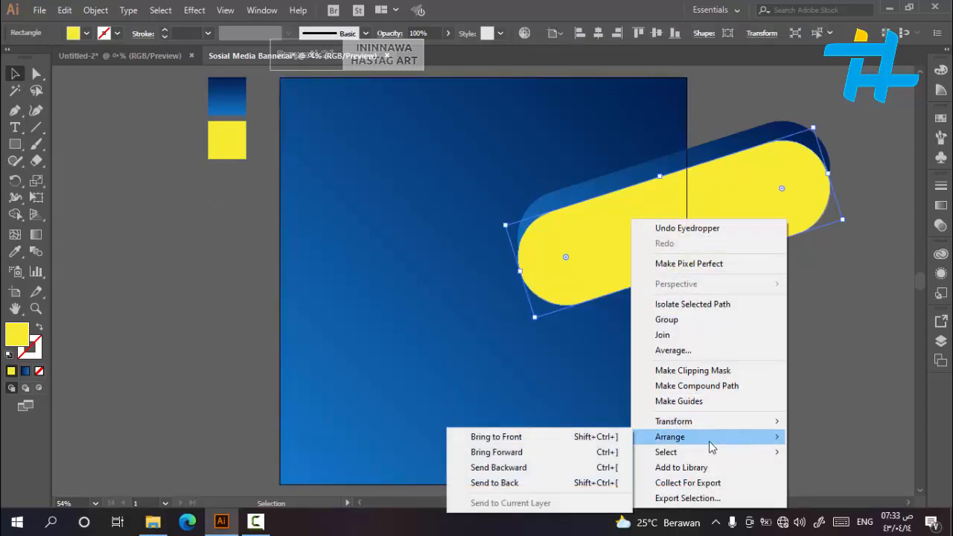
click(547, 467)
click(765, 354)
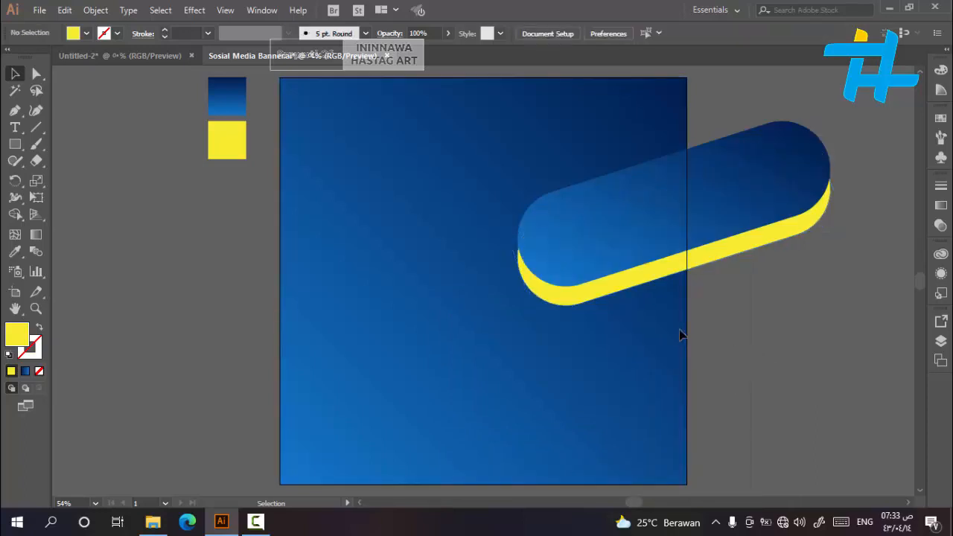
Step: Copy the yellow pill, paste it in front, and move the duplicate up to peek out above the blue pill
click(594, 298)
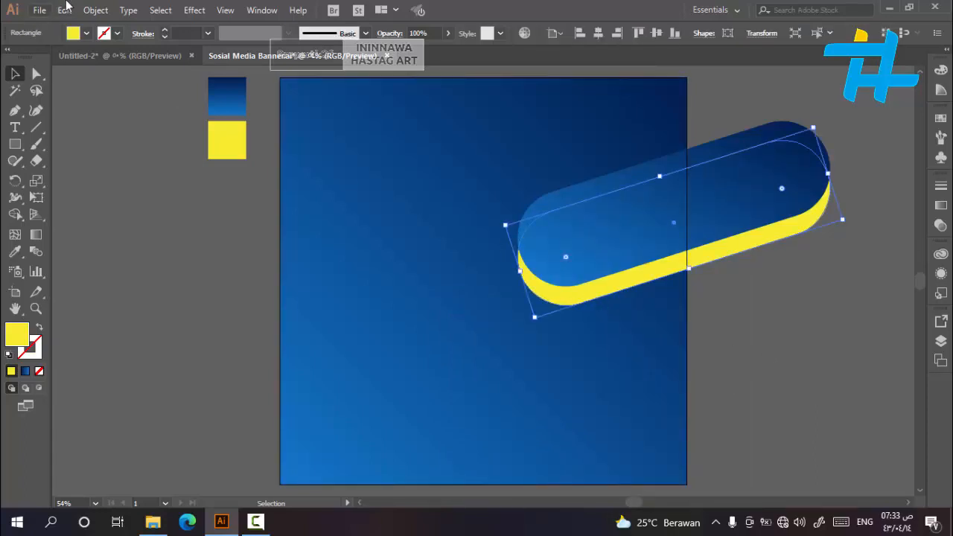
click(64, 10)
click(87, 77)
click(65, 9)
click(101, 108)
drag(645, 272, 649, 239)
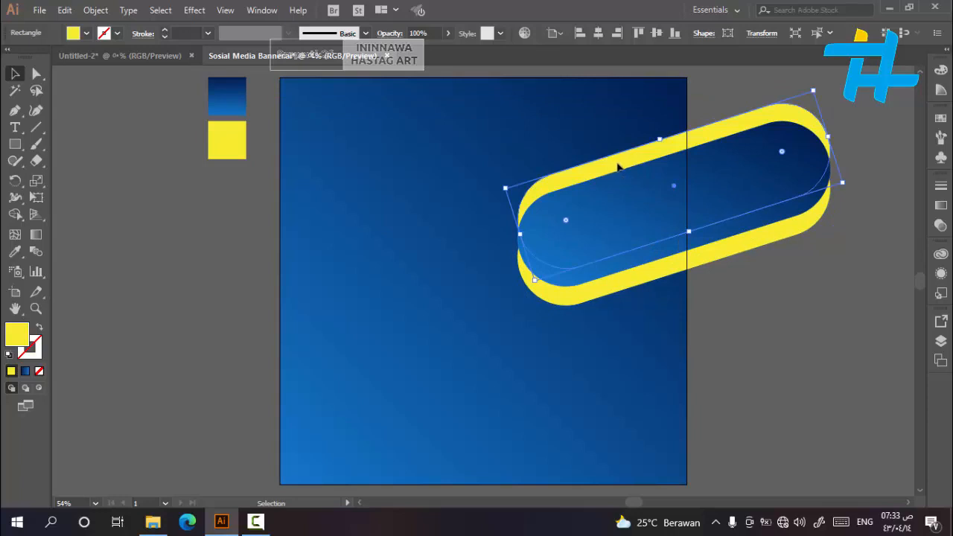
Step: Shift the upper yellow pill to the right and slightly higher to thicken the border around the blue pill's dark end
drag(617, 166, 638, 161)
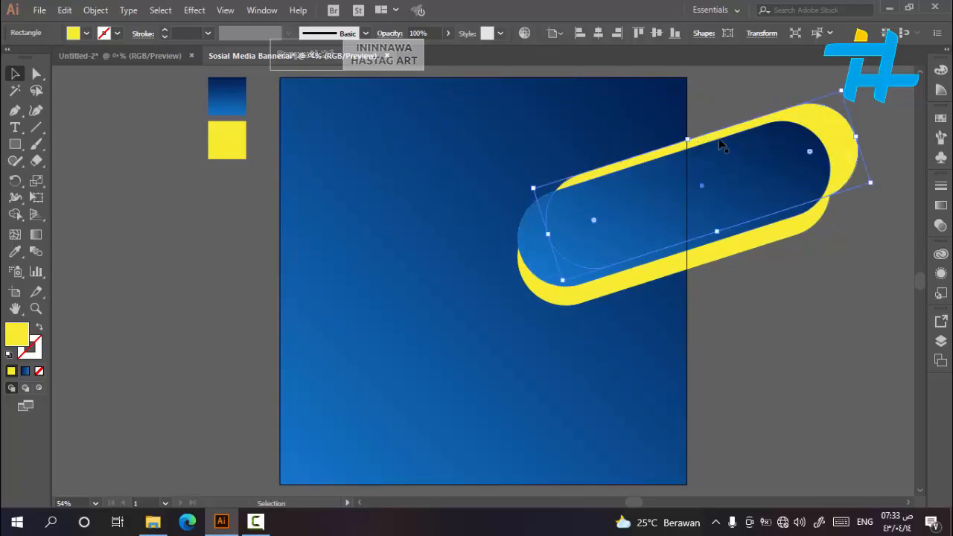
drag(804, 122, 804, 112)
click(831, 331)
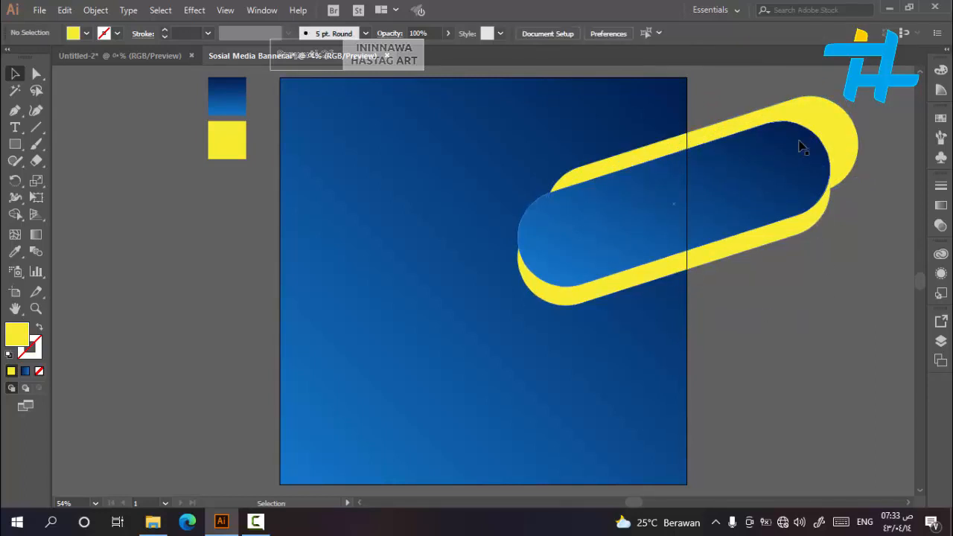
click(819, 110)
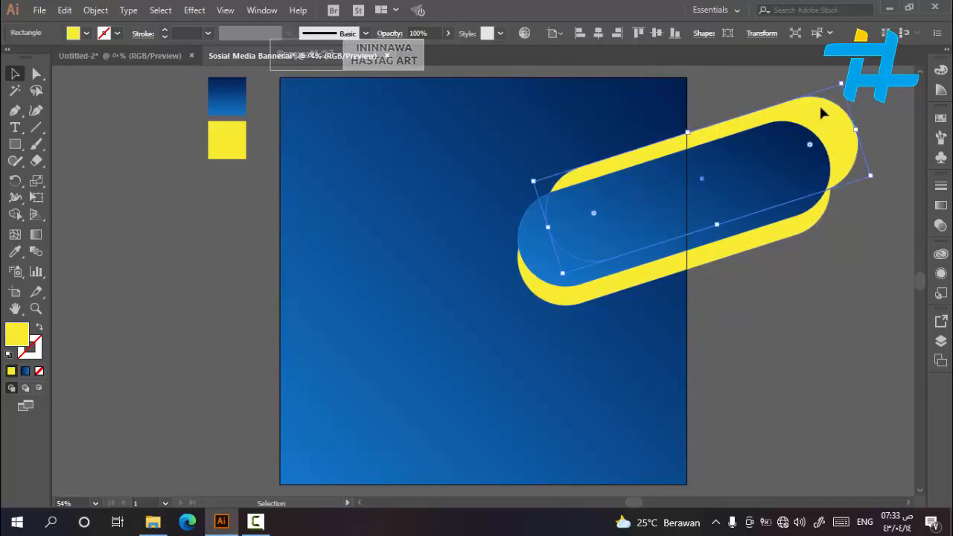
drag(821, 111, 819, 106)
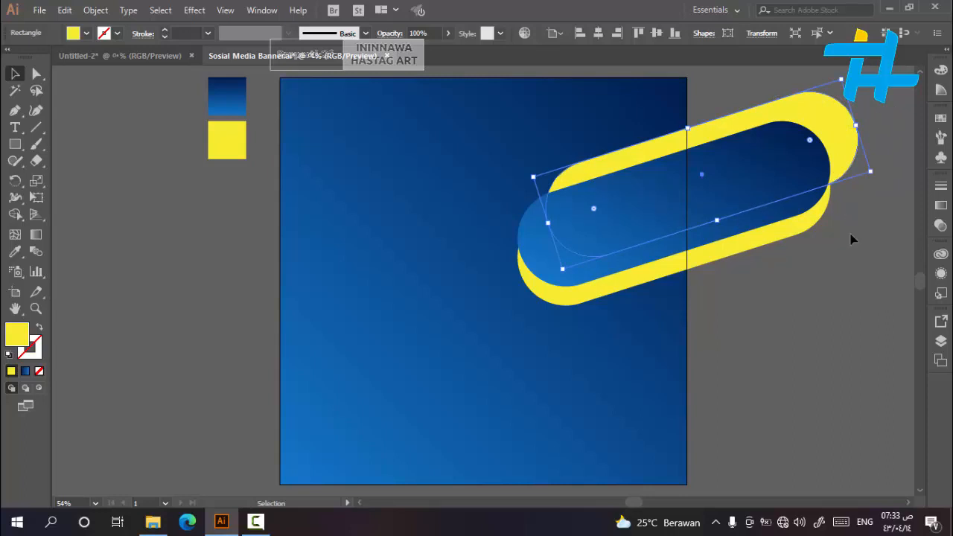
click(850, 268)
click(805, 111)
click(809, 338)
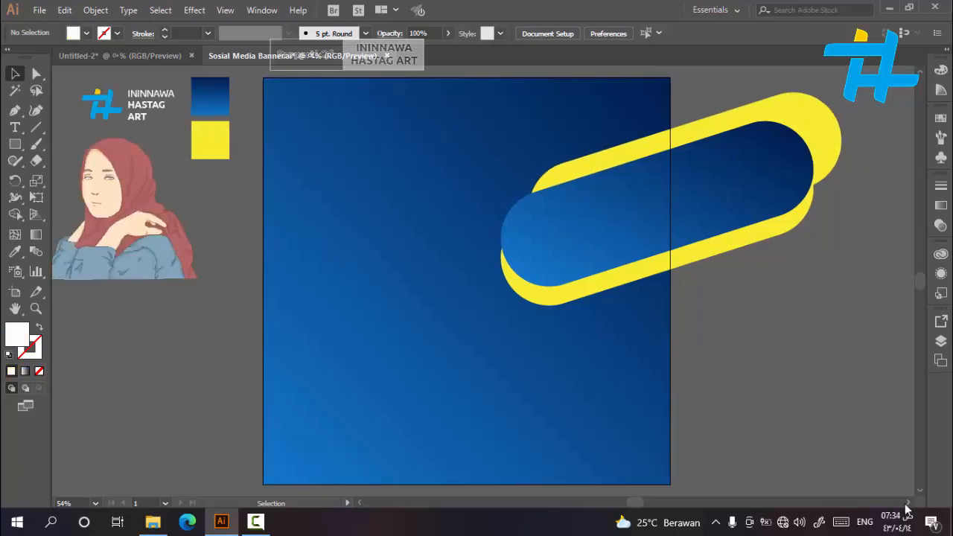
Step: Move the illustration of the woman in the red hijab onto the light end of the blue pill, inside the artboard
click(908, 502)
click(108, 242)
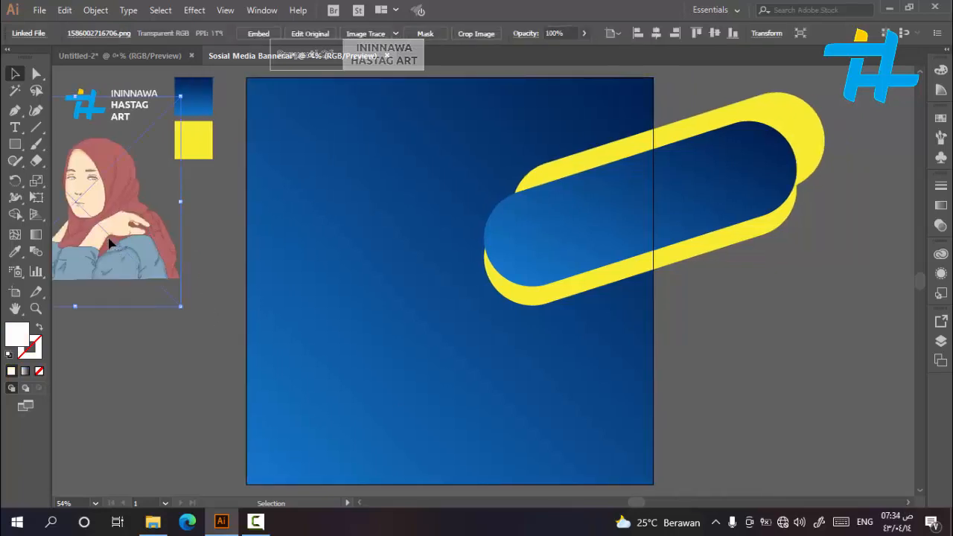
drag(108, 243, 846, 276)
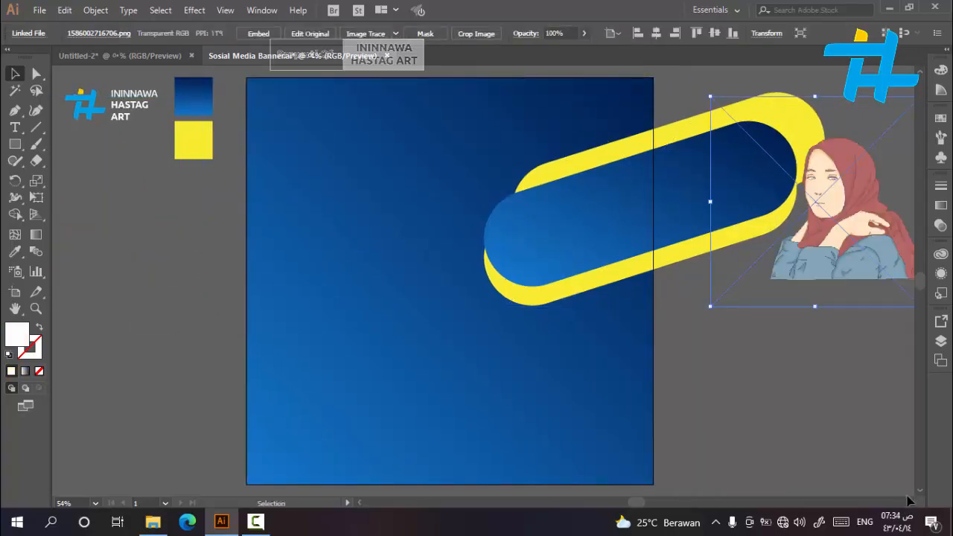
drag(907, 503, 907, 503)
scroll(688, 208, up, 2)
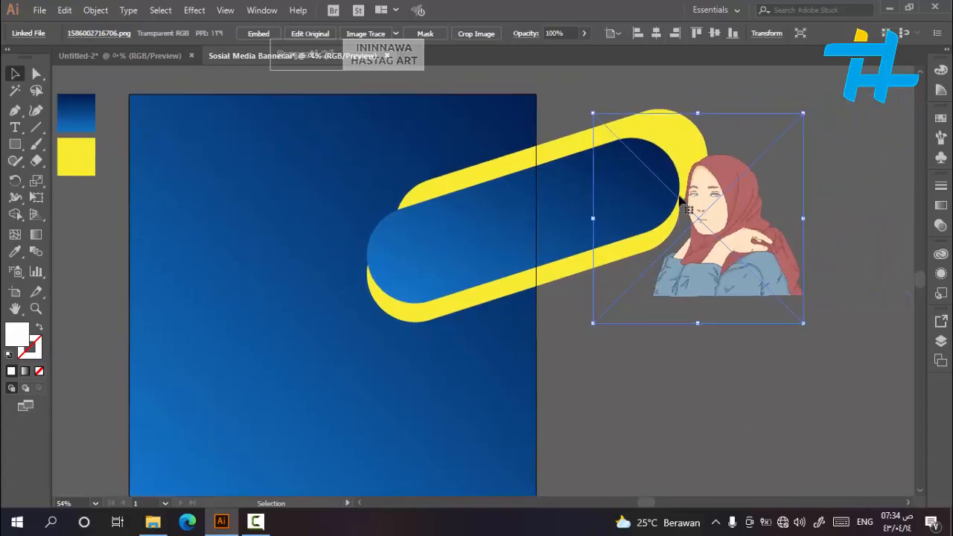
drag(713, 244, 430, 239)
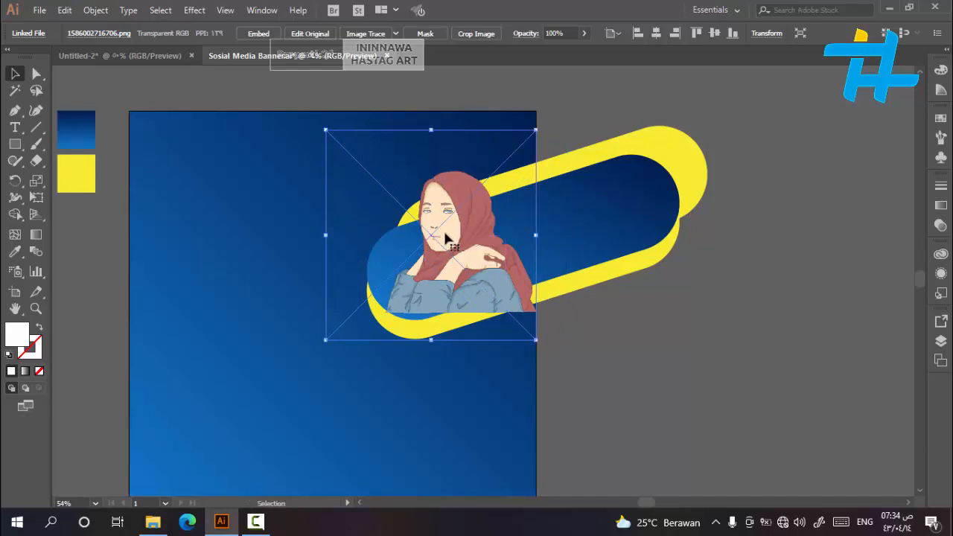
Step: Enlarge the woman illustration slightly so it spans the pill's light end, and nudge it up a little
drag(325, 340, 306, 362)
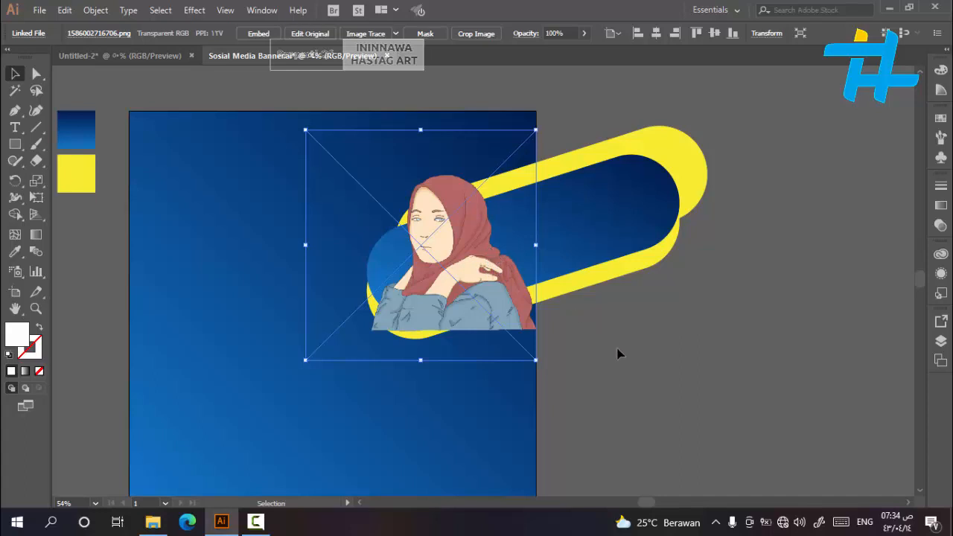
drag(542, 363, 546, 369)
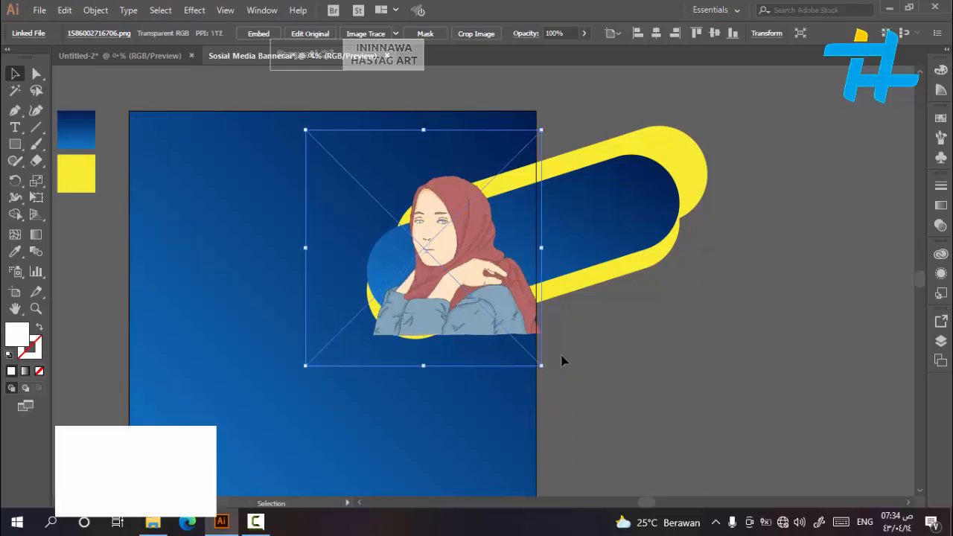
key(Up)
key(Up)
key(Up)
key(Up)
key(Up)
key(Up)
key(Up)
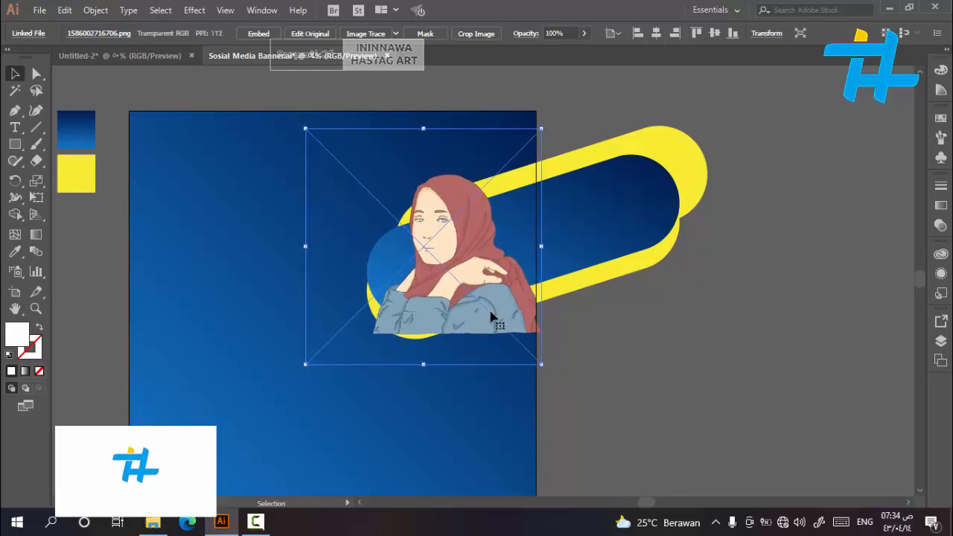
click(642, 325)
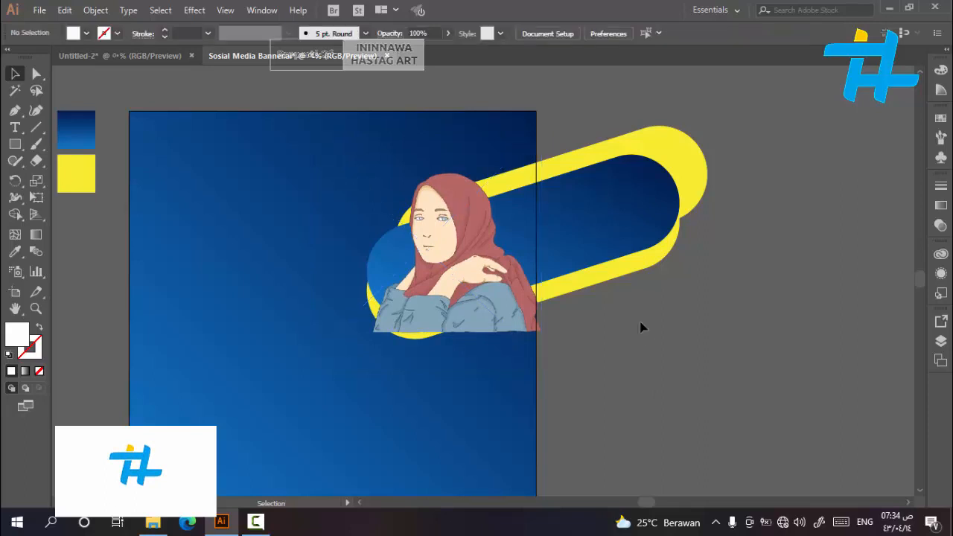
Step: Copy the blue gradient pill and lock the original in place
click(610, 217)
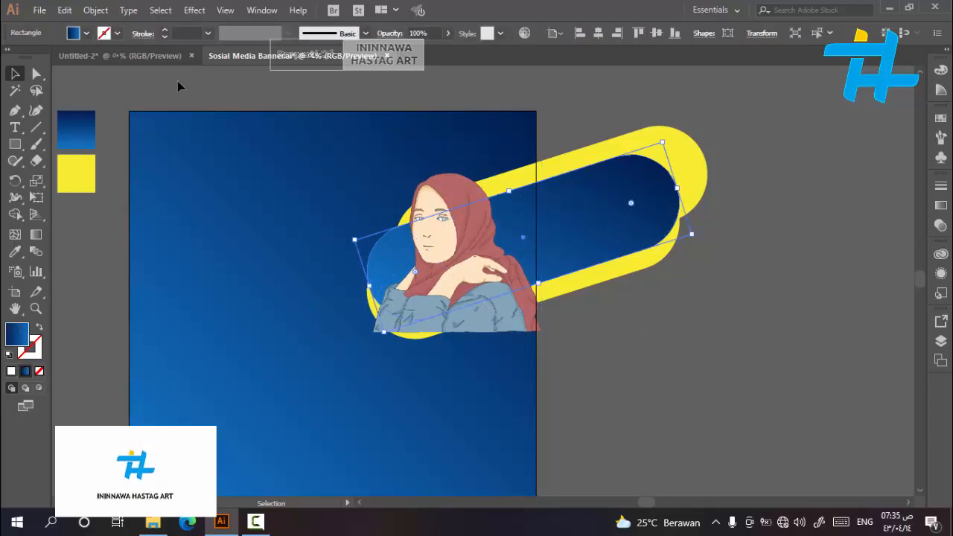
click(65, 10)
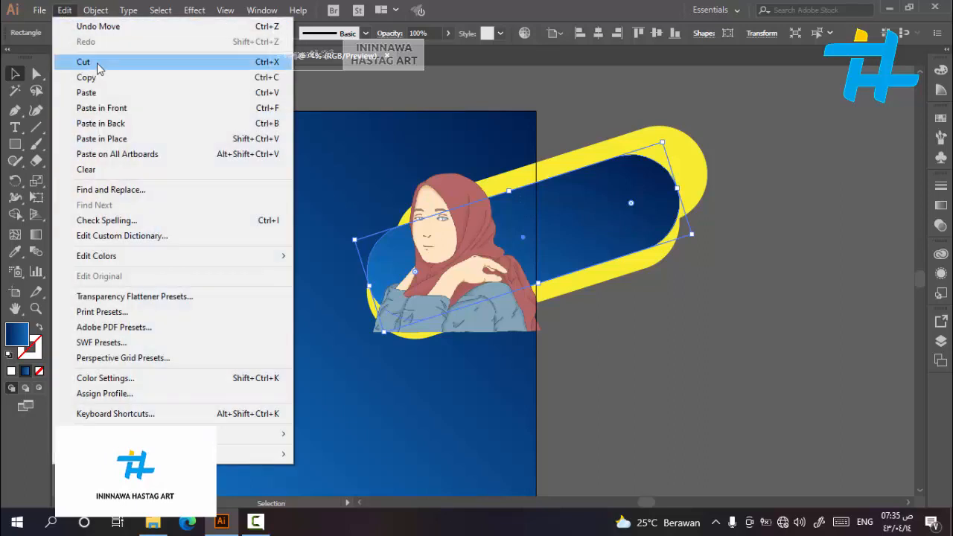
click(109, 77)
click(643, 384)
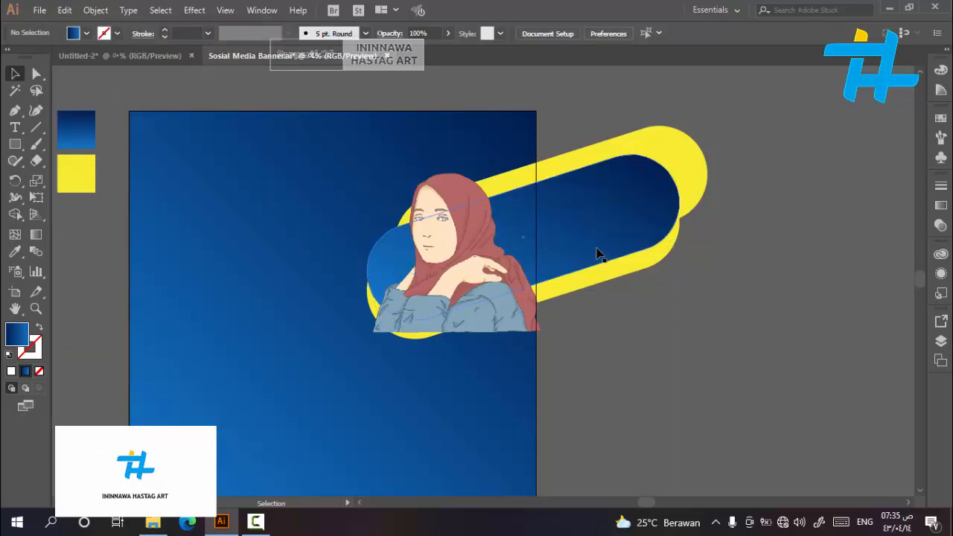
click(553, 227)
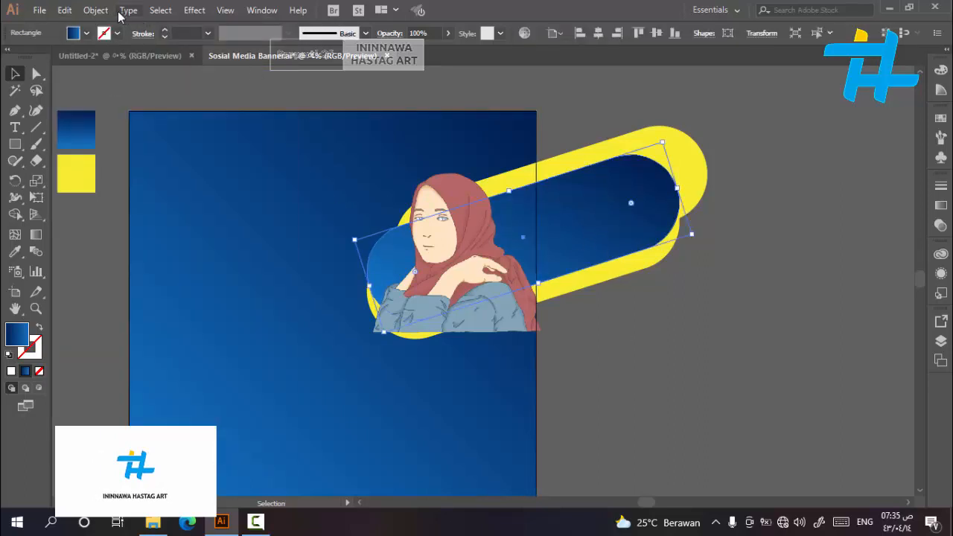
click(96, 10)
mouse_move(198, 75)
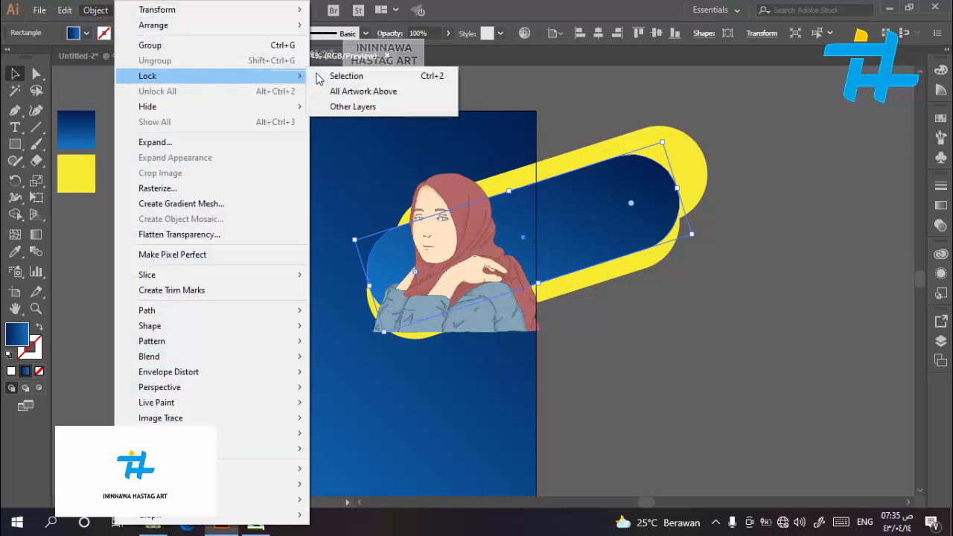
click(320, 76)
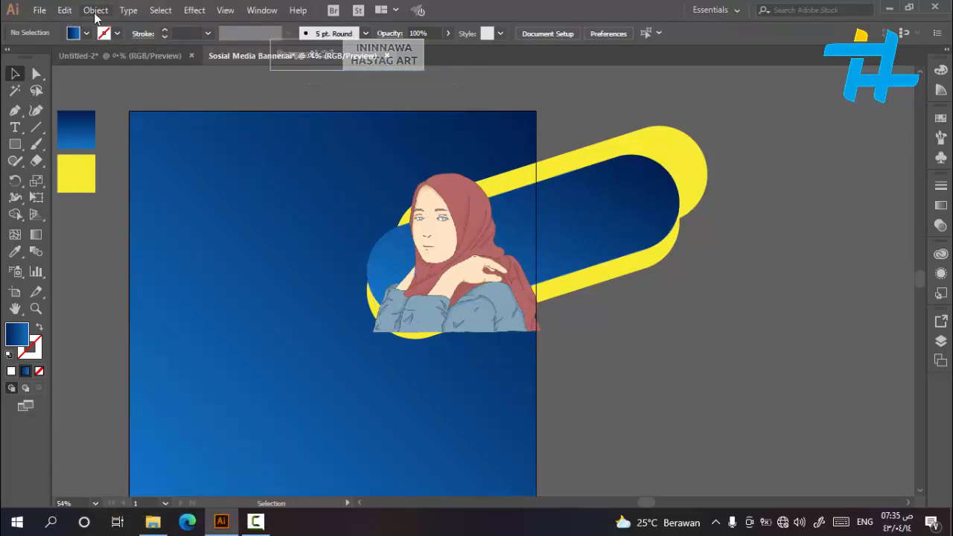
Step: Paste the copied blue pill in front so that it covers the woman illustration
click(66, 10)
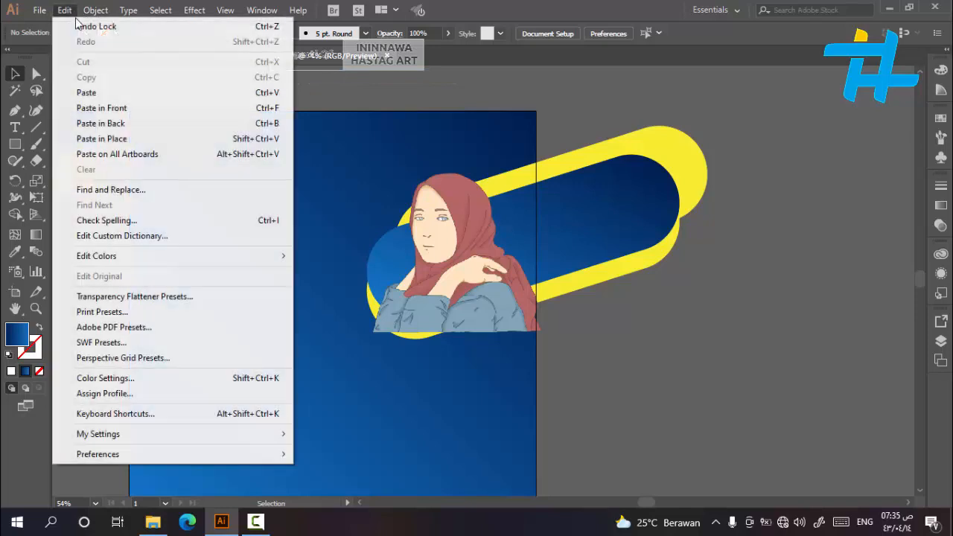
click(119, 109)
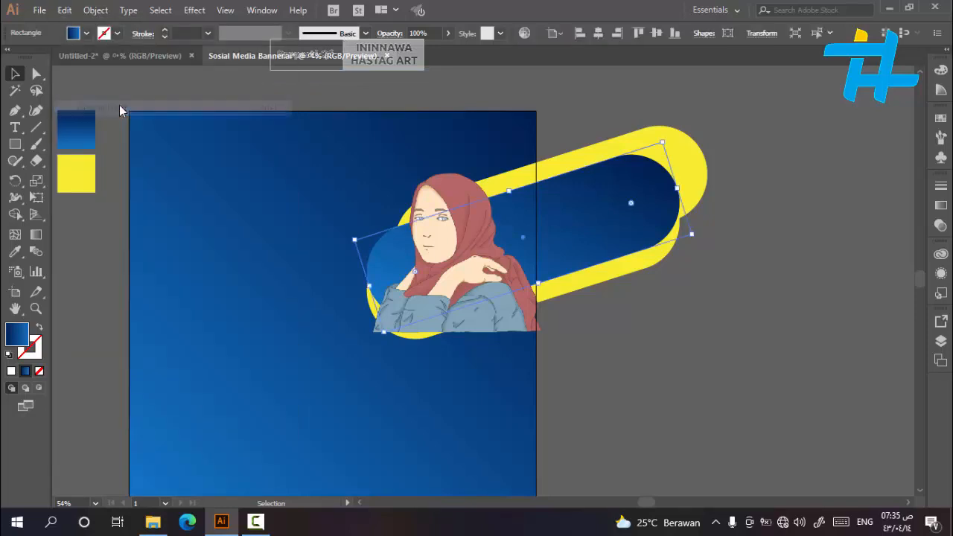
click(674, 400)
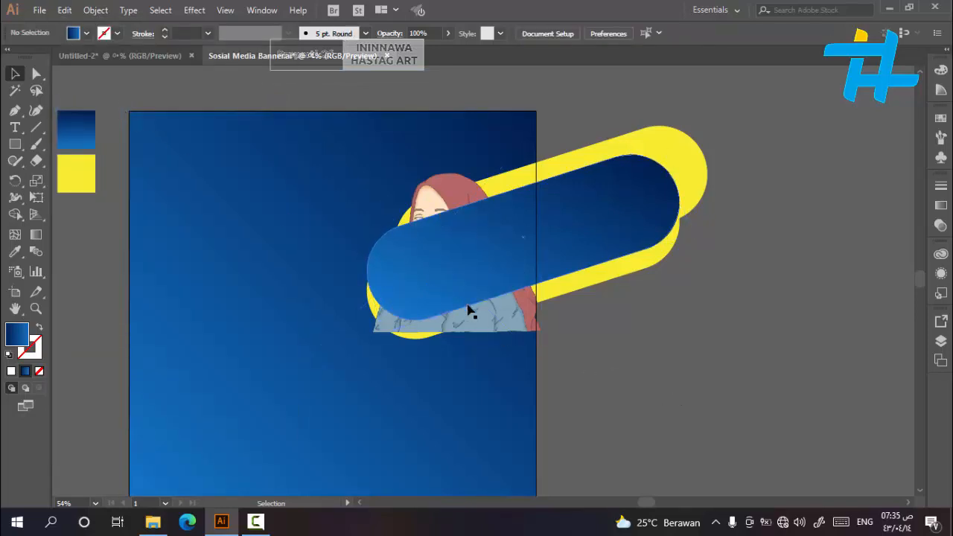
Step: Make a clipping mask from the pasted blue pill and the woman illustration
click(509, 320)
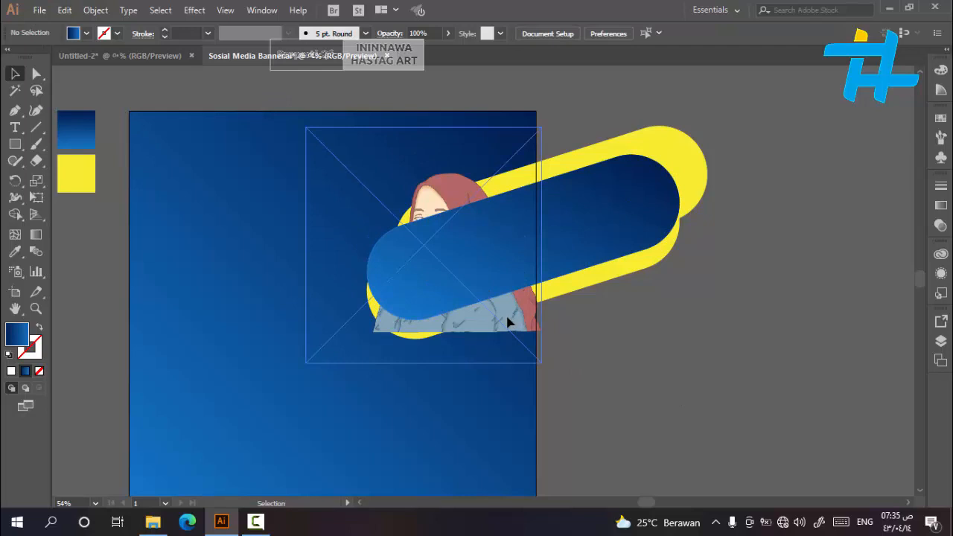
shift+click(623, 234)
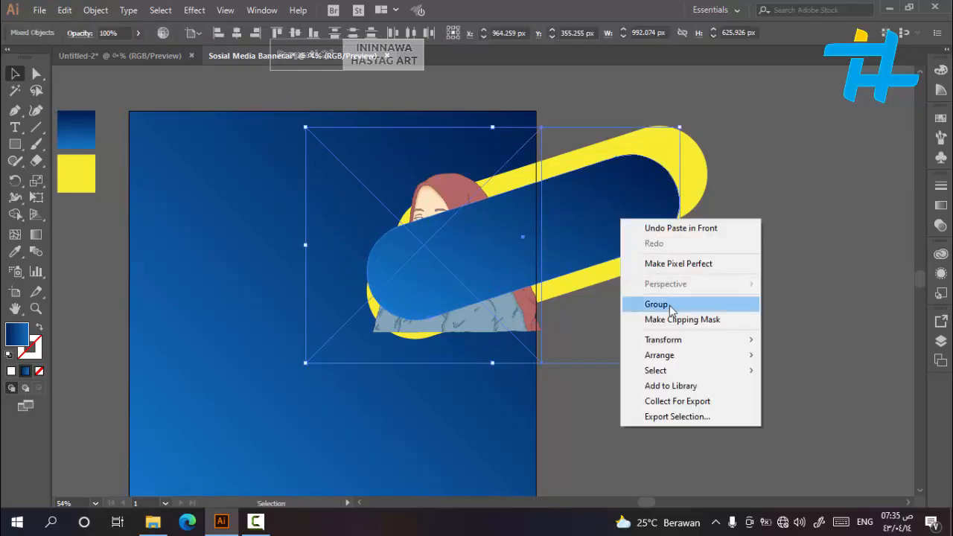
click(674, 321)
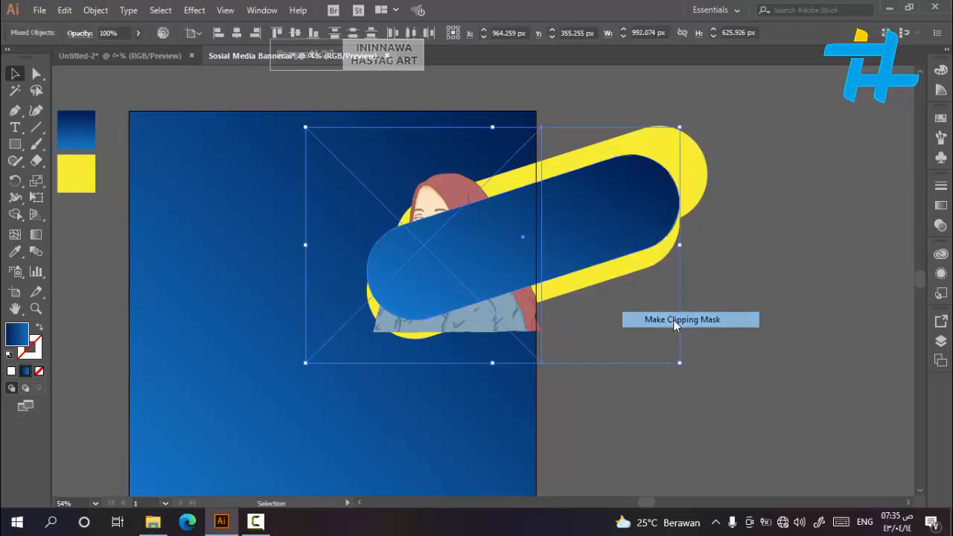
click(711, 402)
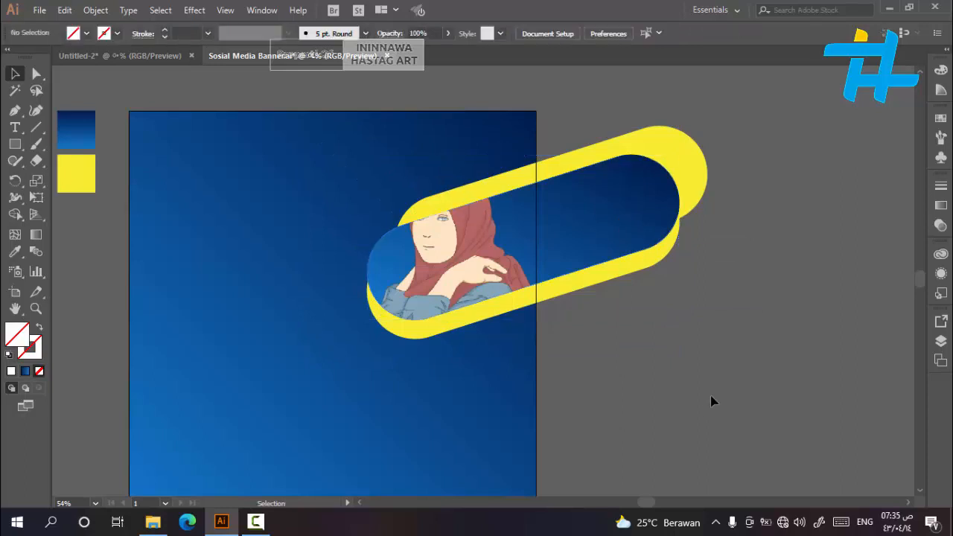
Step: Copy the woman illustration out of its clip group and paste the unmasked copy in front
click(480, 284)
double_click(479, 284)
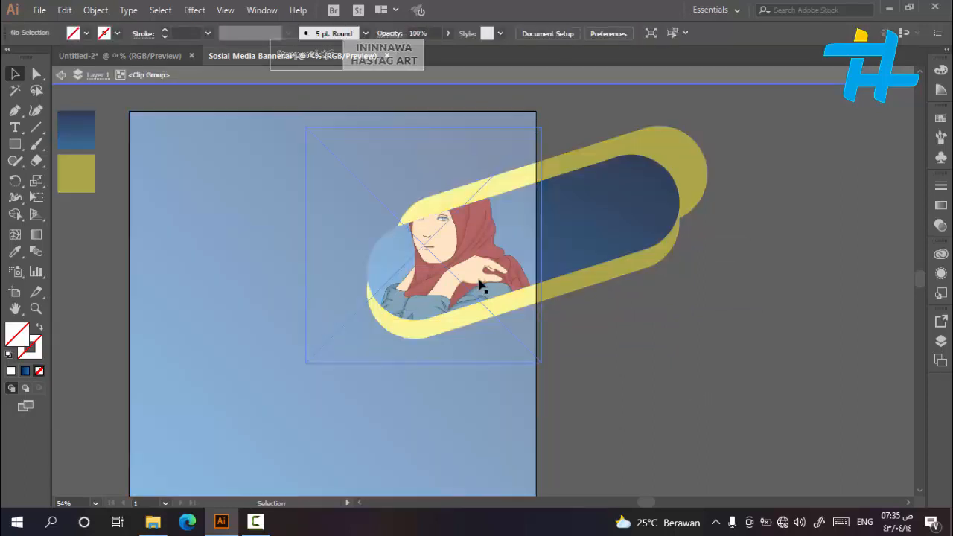
click(64, 10)
click(100, 74)
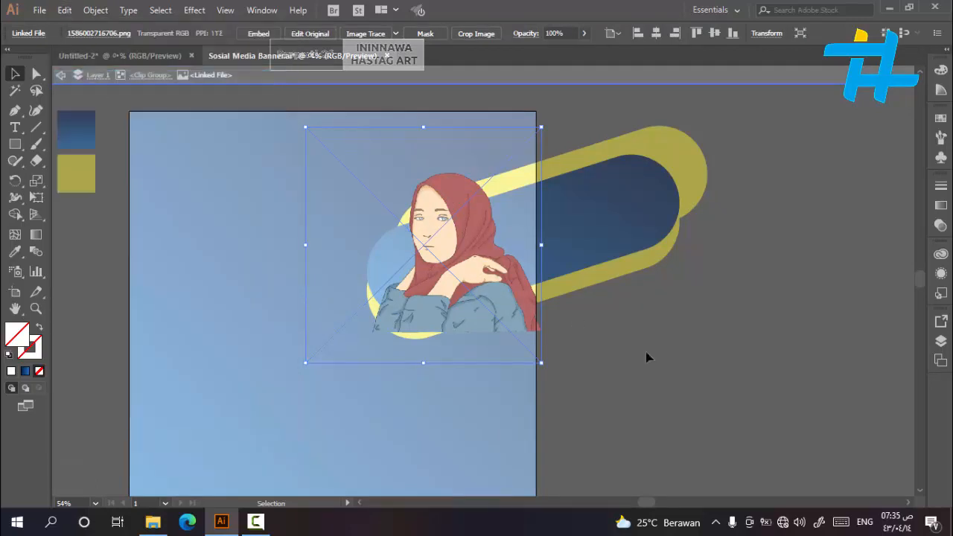
double_click(684, 380)
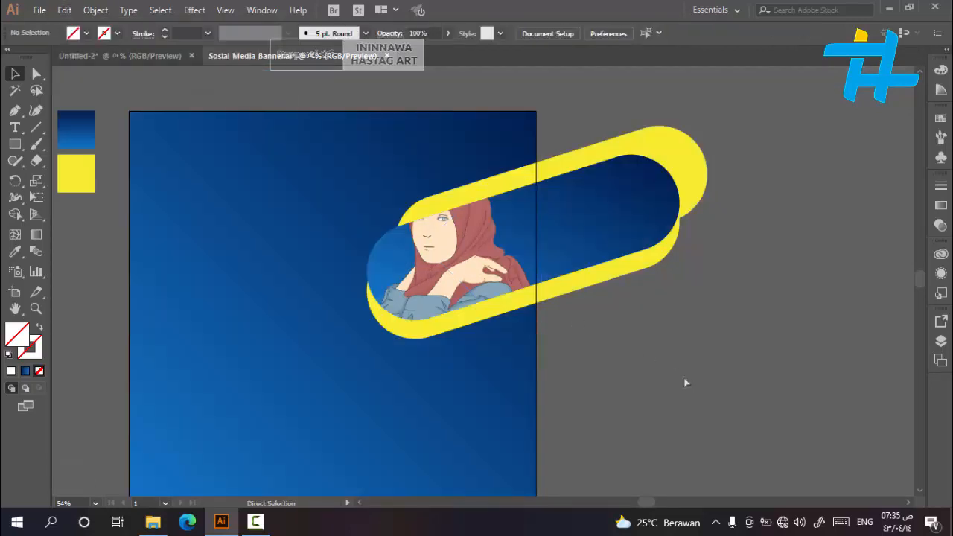
key(ctrl+f)
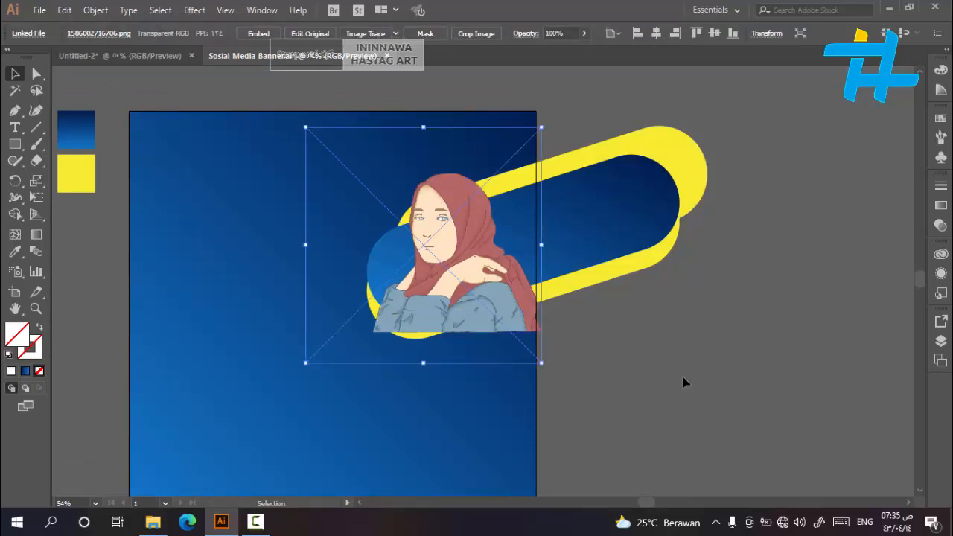
click(680, 379)
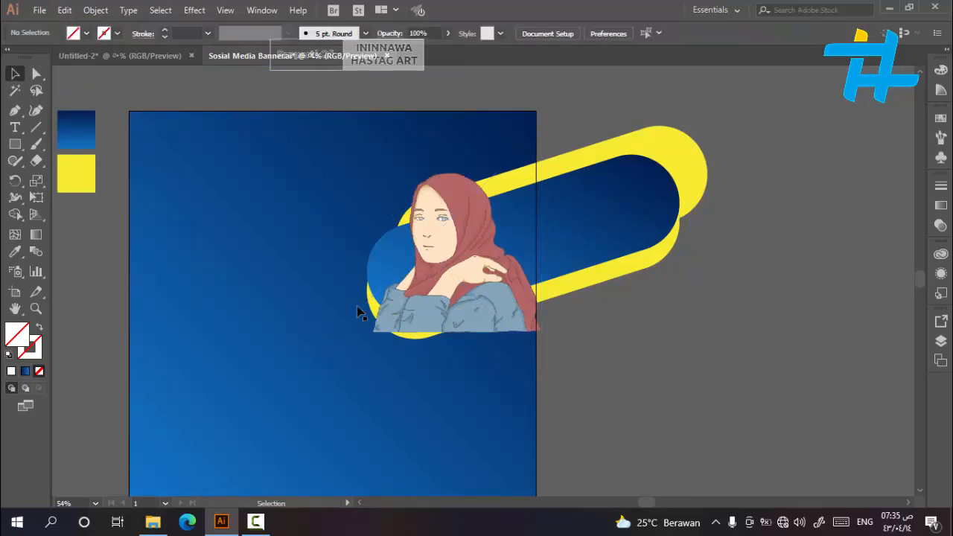
Step: Draw a closed five-point Pen path enclosing the woman's head, hand and shoulder down to the lower sleeves
click(14, 112)
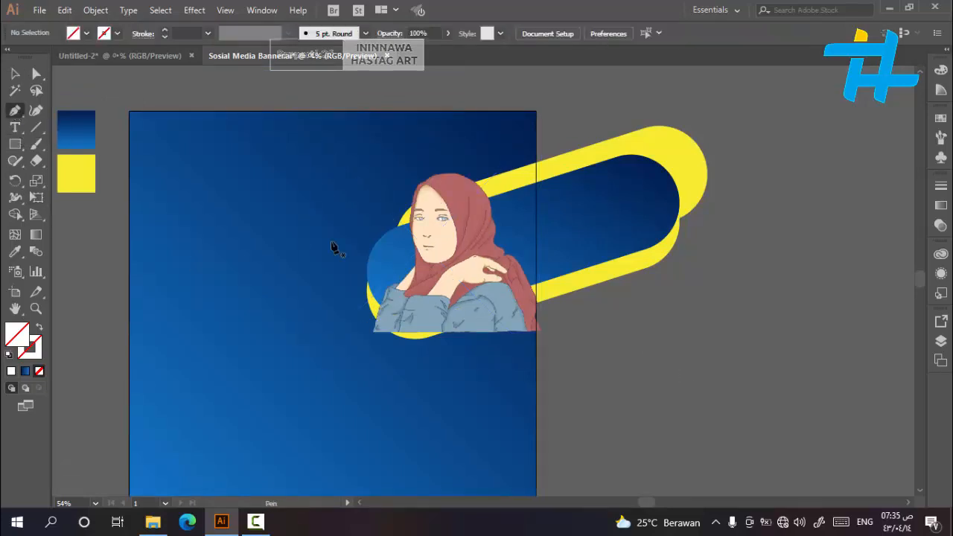
key(ctrl+1)
scroll(387, 267, up, 2)
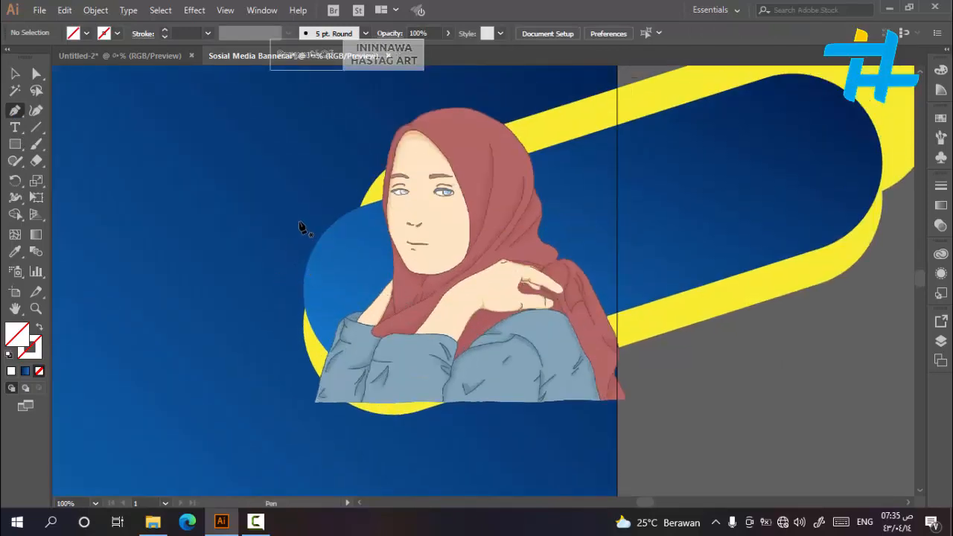
click(299, 221)
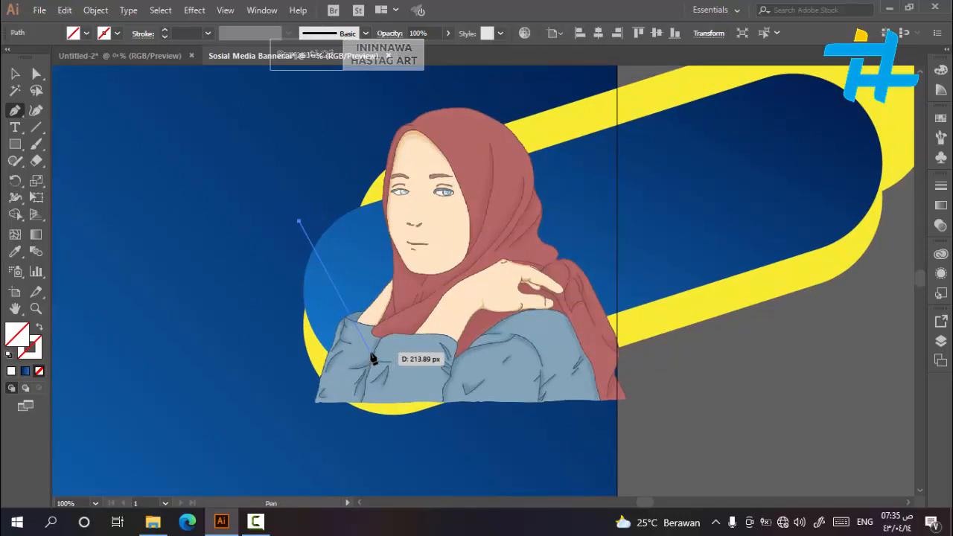
click(371, 355)
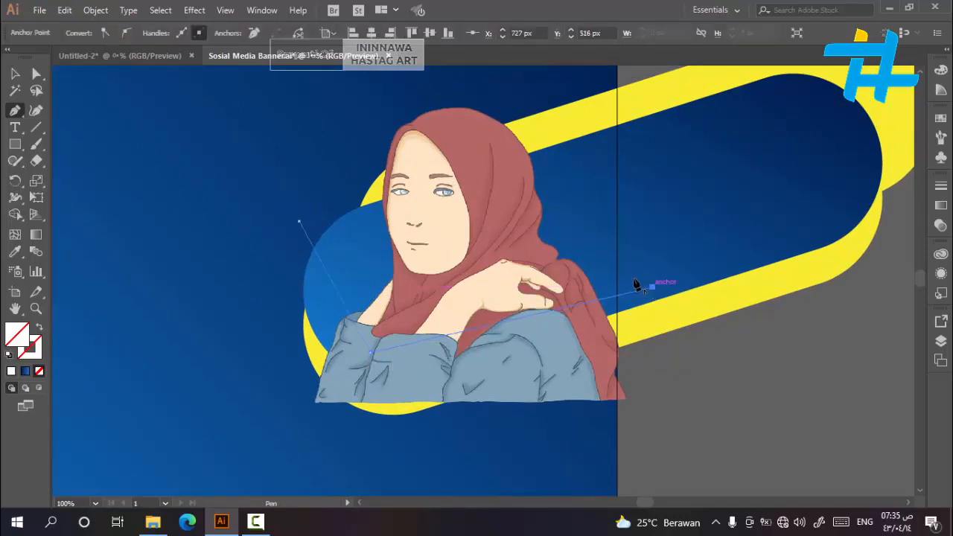
drag(653, 286, 577, 219)
scroll(577, 219, up, 3)
click(511, 110)
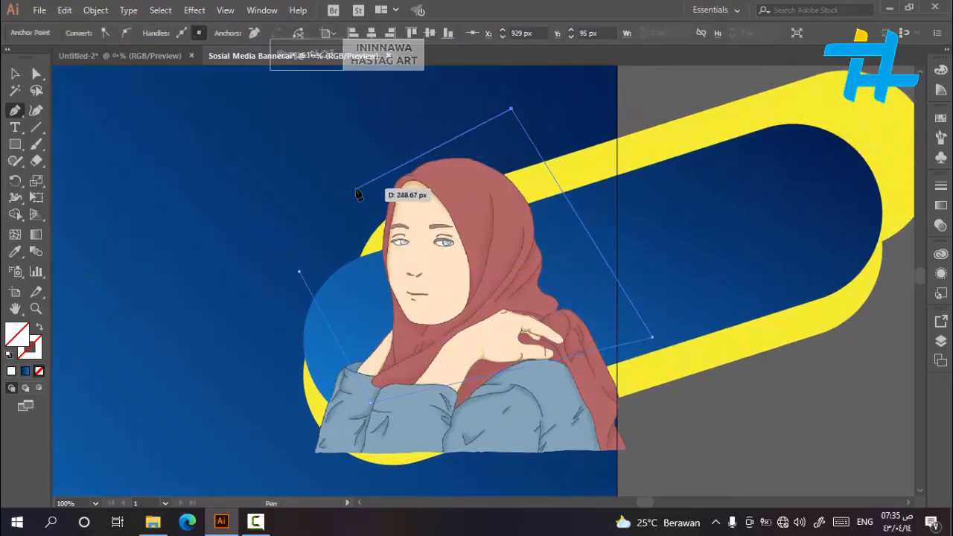
key(ctrl+z)
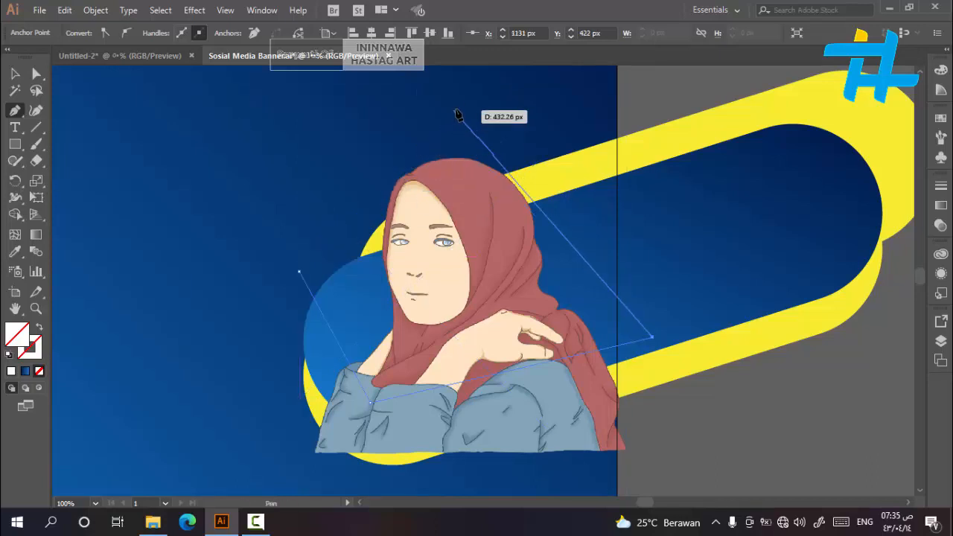
click(454, 85)
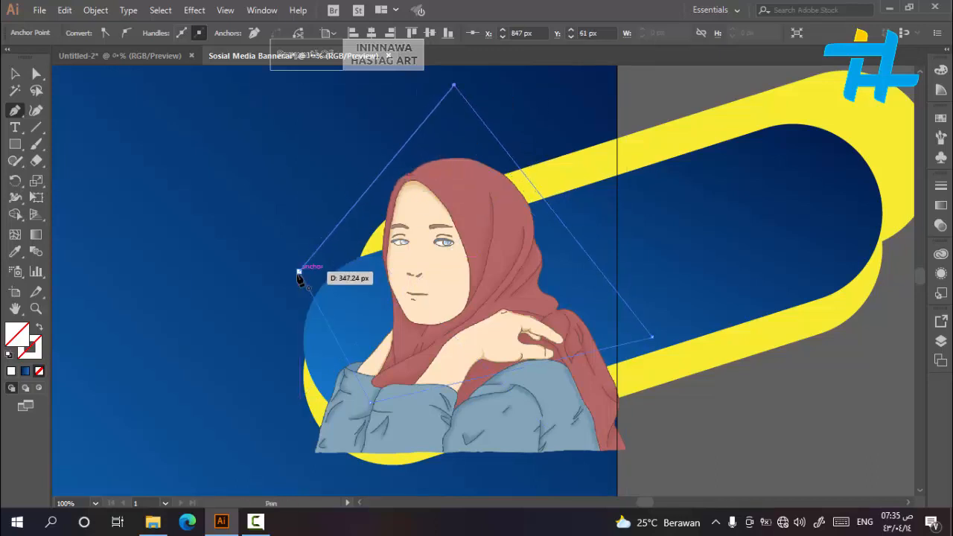
click(298, 273)
click(15, 74)
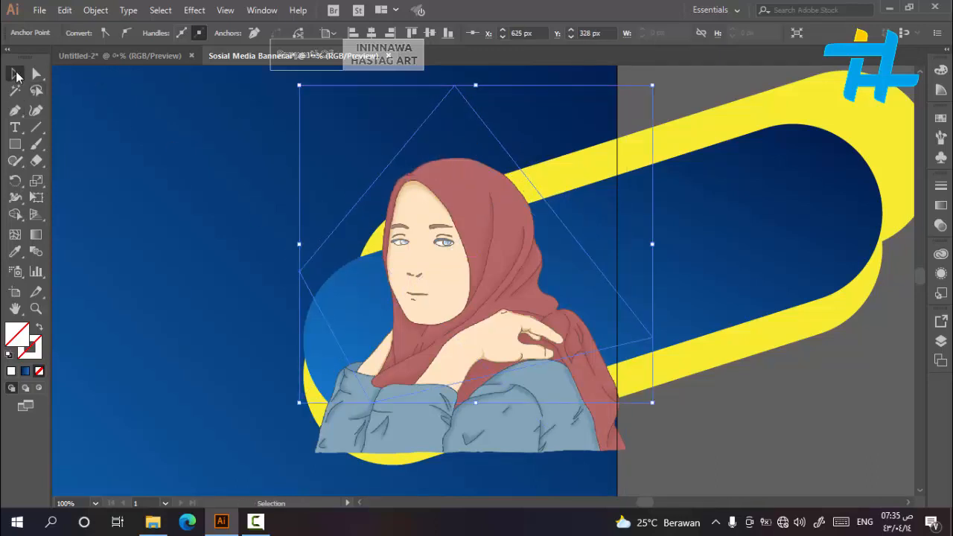
Step: Make a clipping mask from the pen path and the front woman illustration so her head overlaps the pill's upper edge
scroll(401, 341, down, 2)
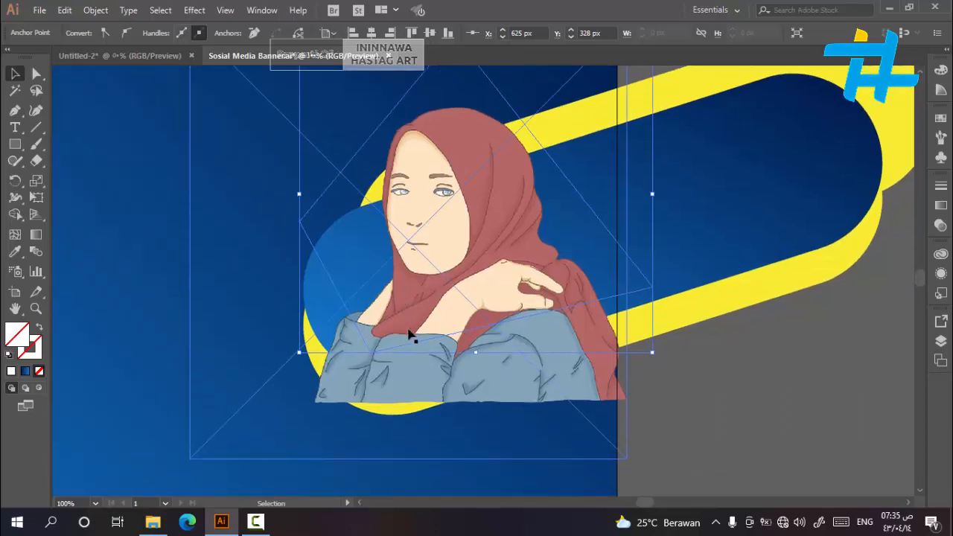
shift+click(532, 397)
right_click(531, 397)
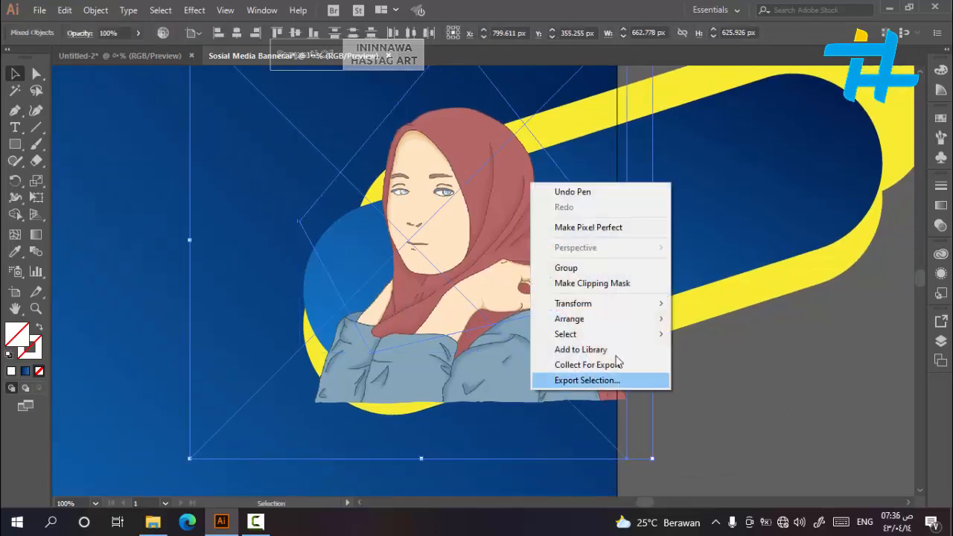
click(621, 282)
click(723, 408)
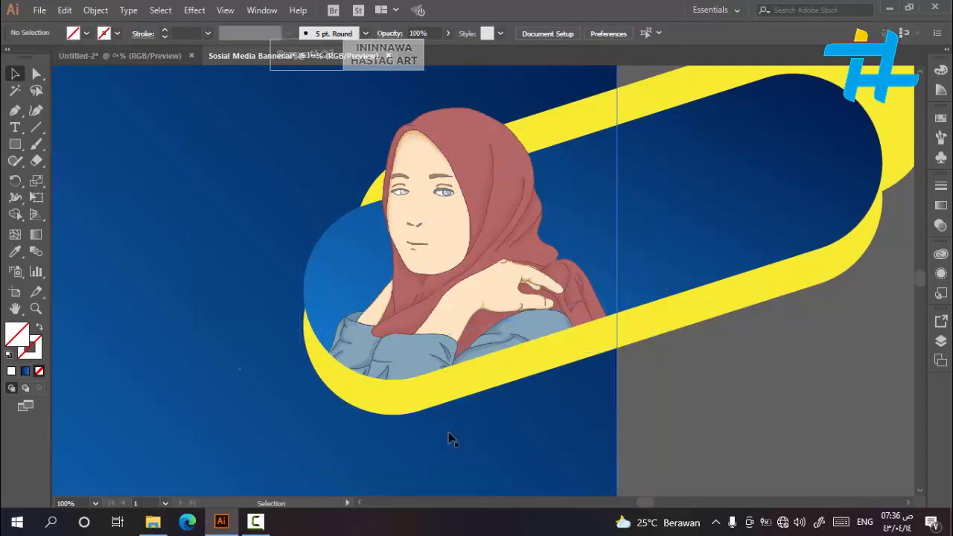
Step: Unlock all locked objects in the artwork
scroll(449, 433, down, 2)
scroll(618, 253, down, 1)
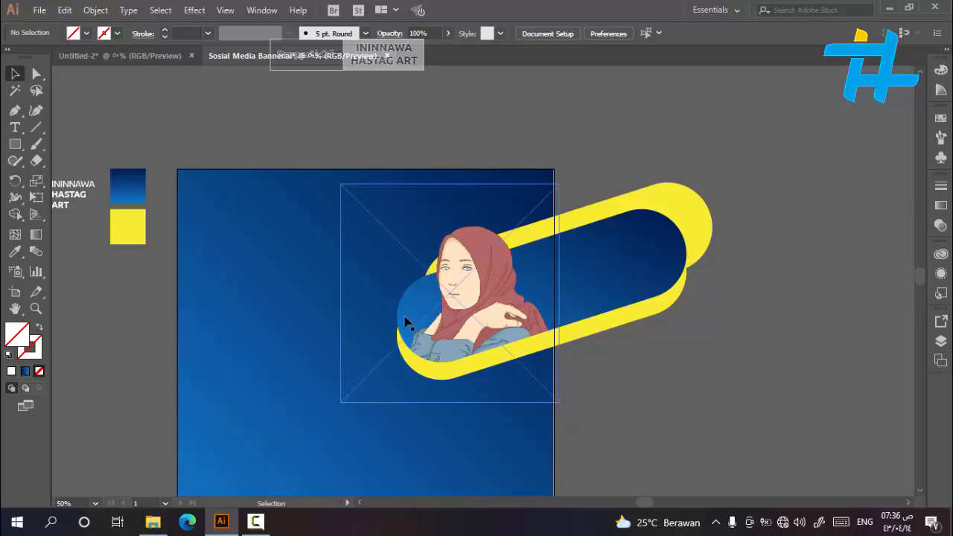
click(84, 10)
click(160, 90)
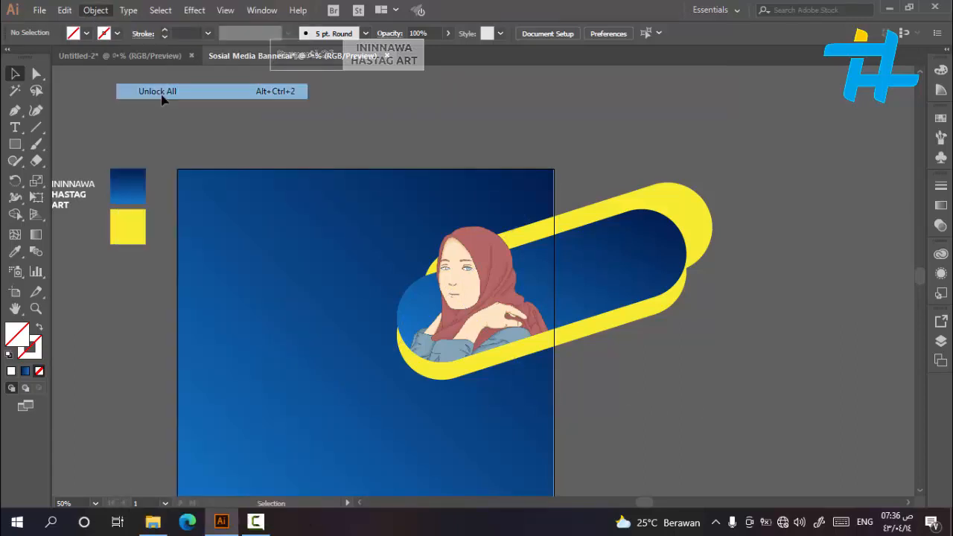
click(676, 352)
Step: Give the blue gradient pill behind the woman a white stroke and choose its stroke weight
click(678, 252)
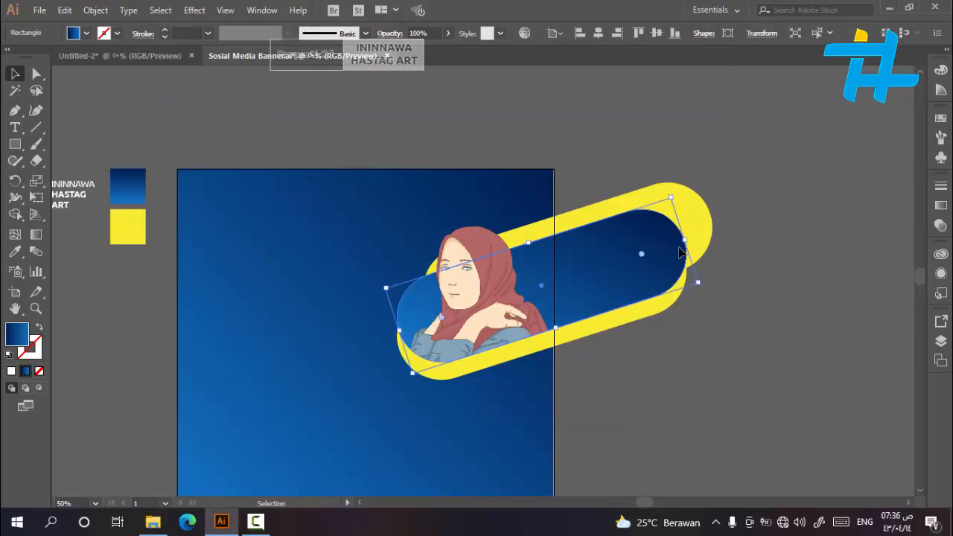
drag(677, 267, 675, 277)
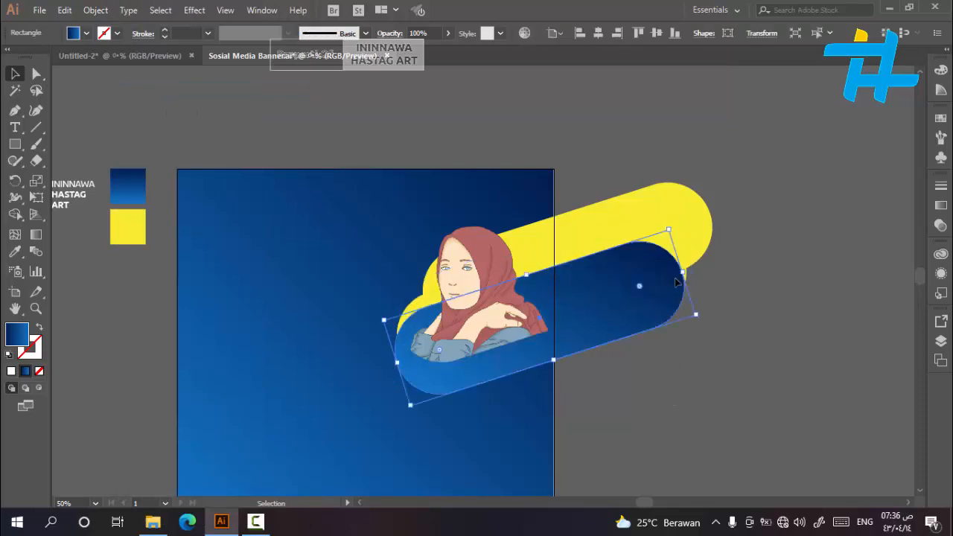
key(ctrl+z)
click(117, 32)
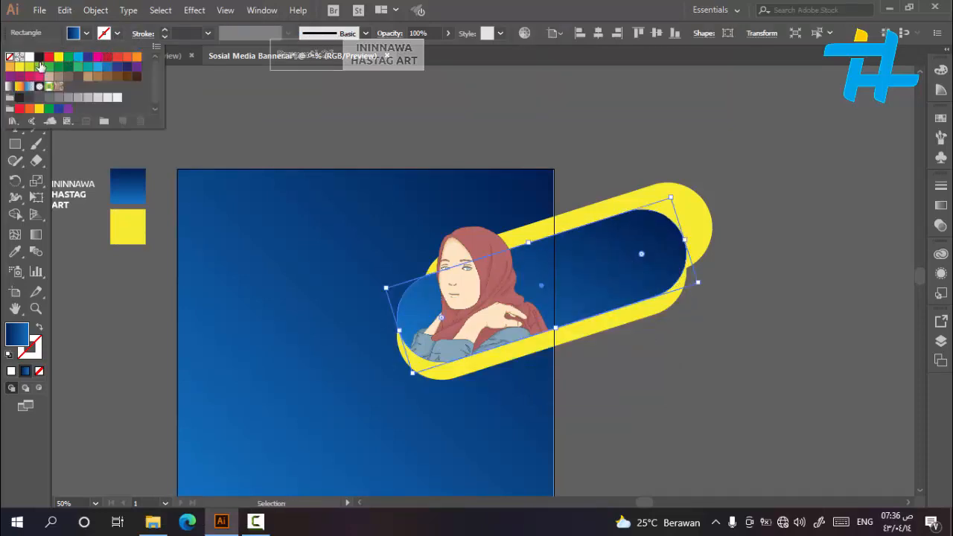
click(29, 57)
click(207, 34)
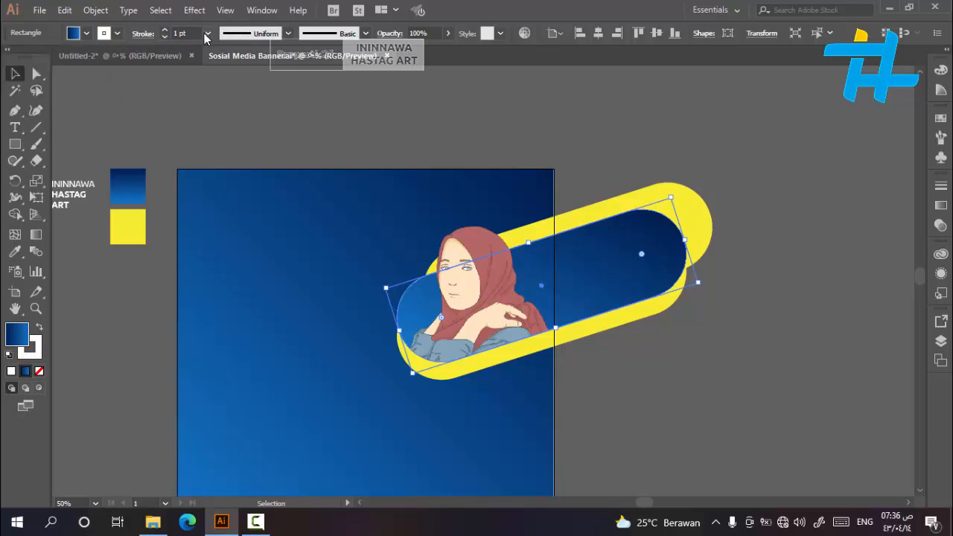
click(207, 33)
click(228, 112)
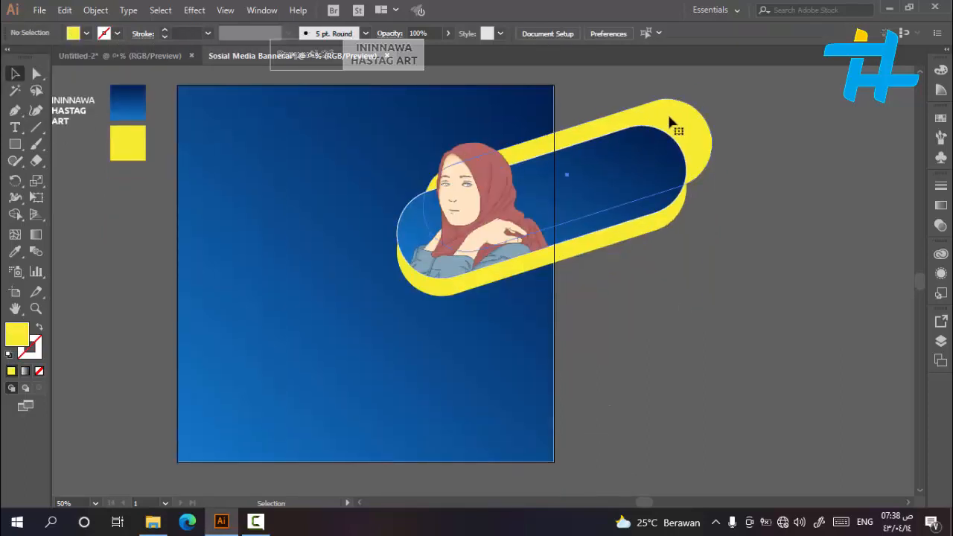
Step: Duplicate the upper yellow pill in front and move the copy to the artboard's lower-left corner
click(645, 121)
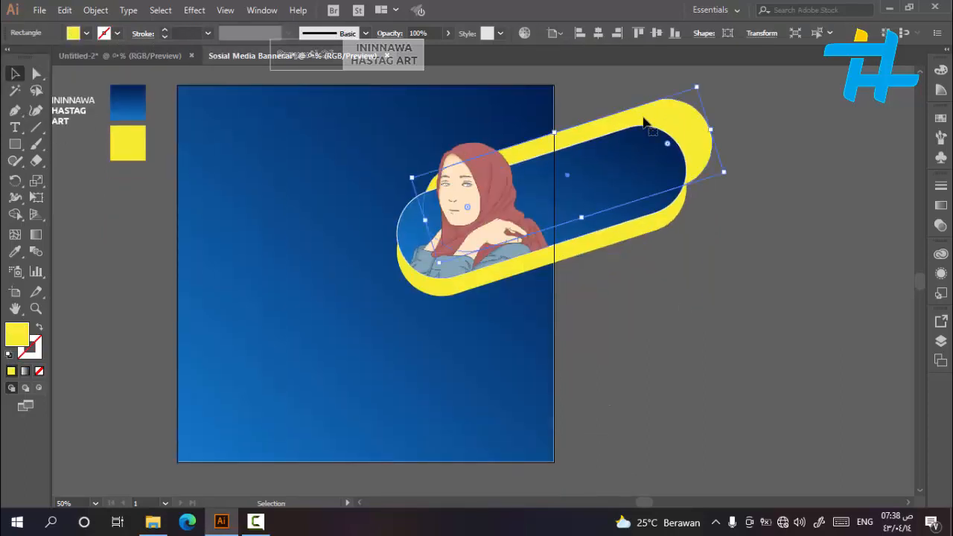
click(64, 10)
click(96, 77)
click(67, 10)
click(121, 108)
drag(690, 116, 393, 421)
scroll(393, 421, down, 2)
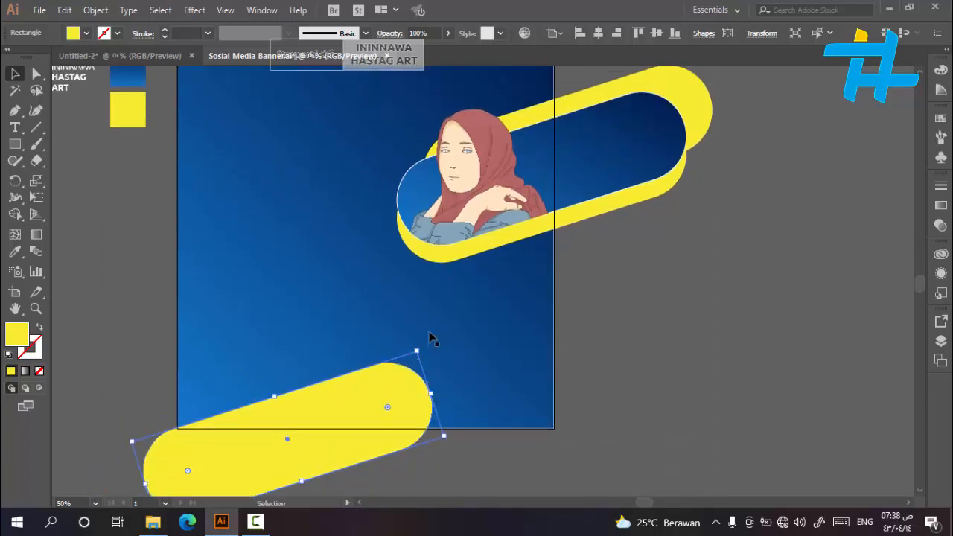
Step: Rotate the lower-left yellow pill slightly clockwise to a flatter tilt
drag(432, 341, 444, 354)
click(623, 406)
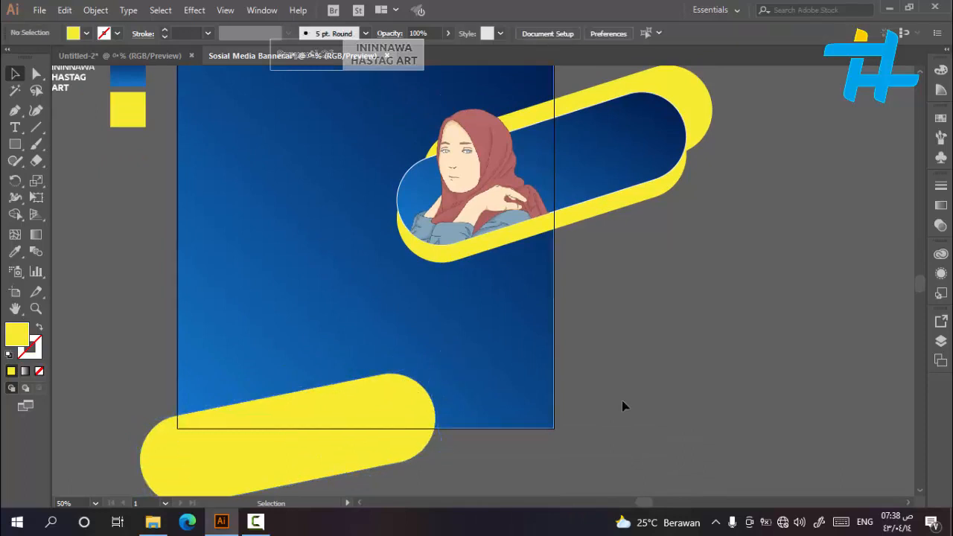
key(a)
key(ctrl+z)
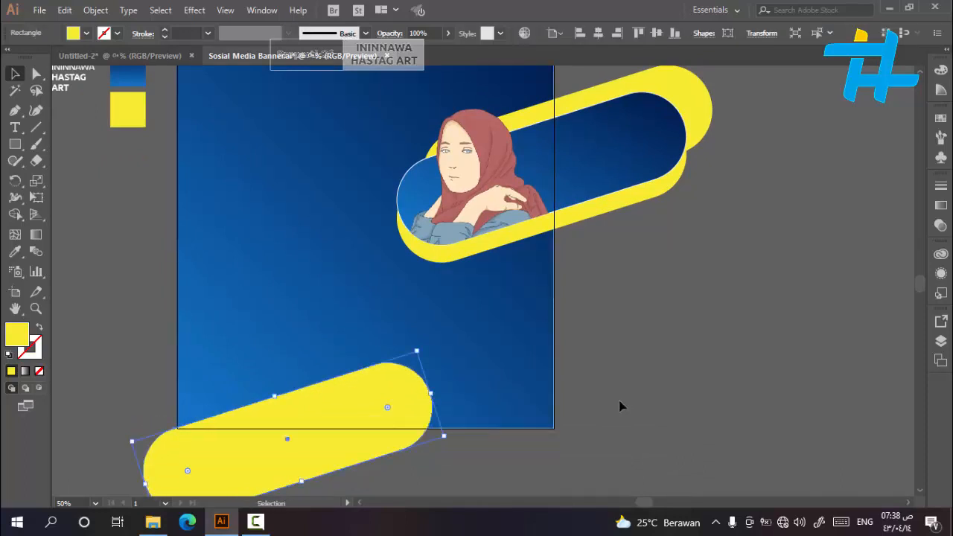
drag(418, 345, 448, 357)
click(648, 359)
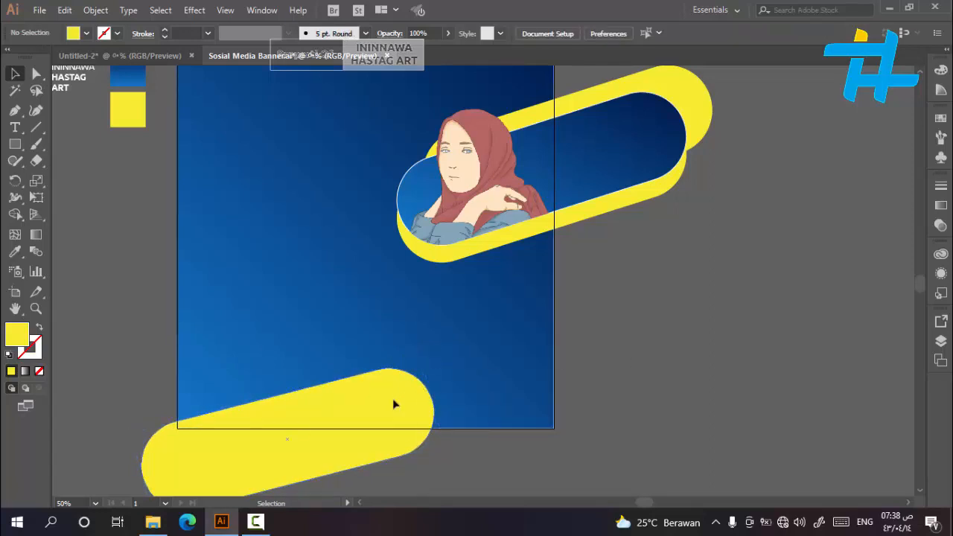
drag(393, 400, 406, 402)
click(658, 387)
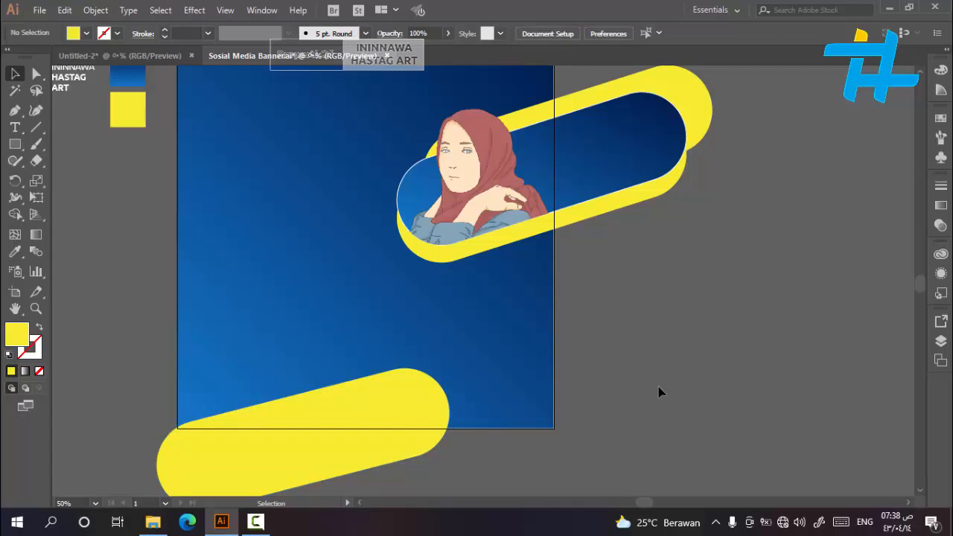
key(ctrl+z)
Step: Copy and lock the blue gradient background square, and paste the copy in front of all artwork
click(433, 368)
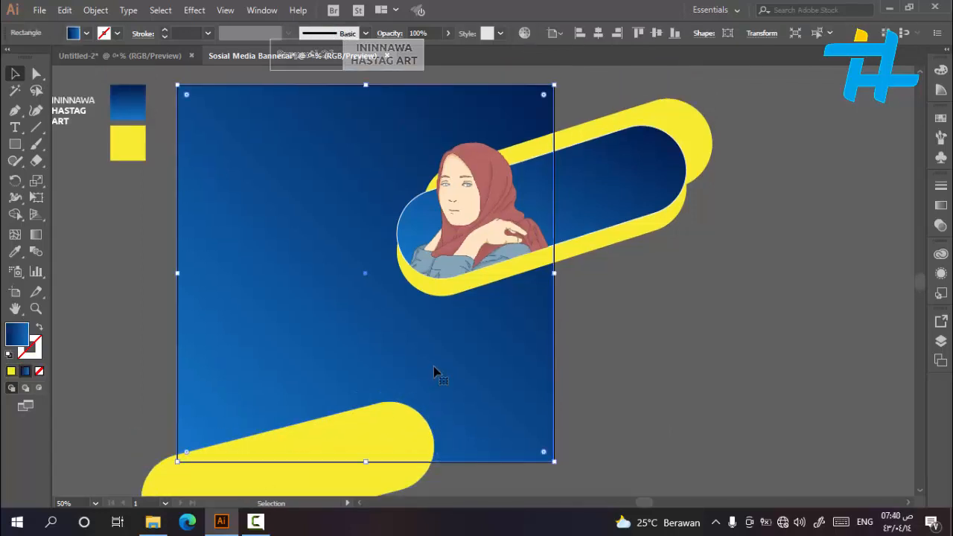
click(65, 10)
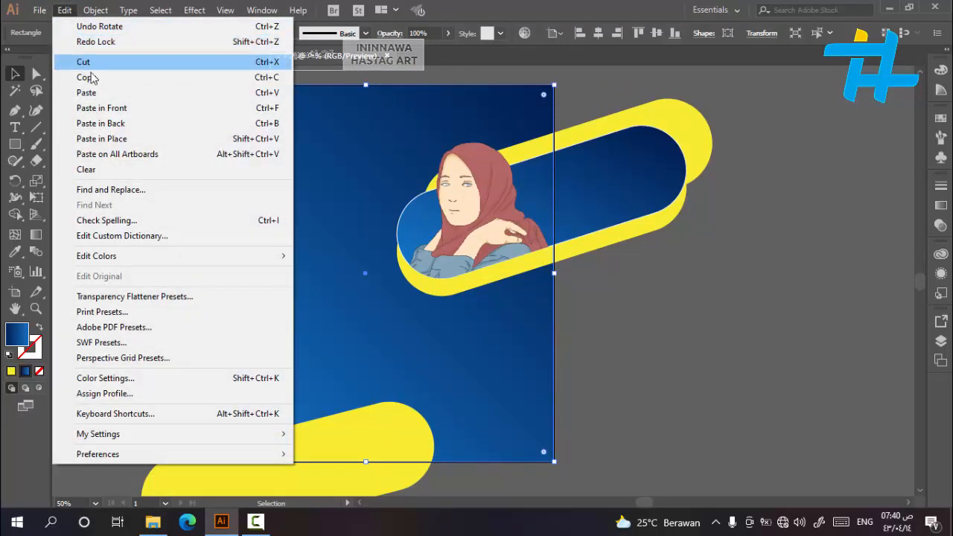
click(88, 75)
click(131, 222)
click(233, 208)
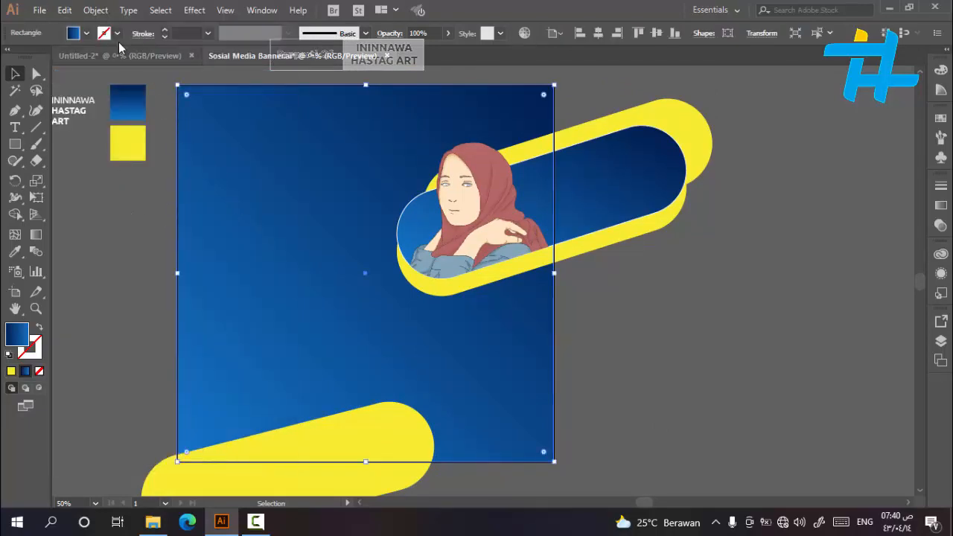
click(95, 10)
mouse_move(186, 75)
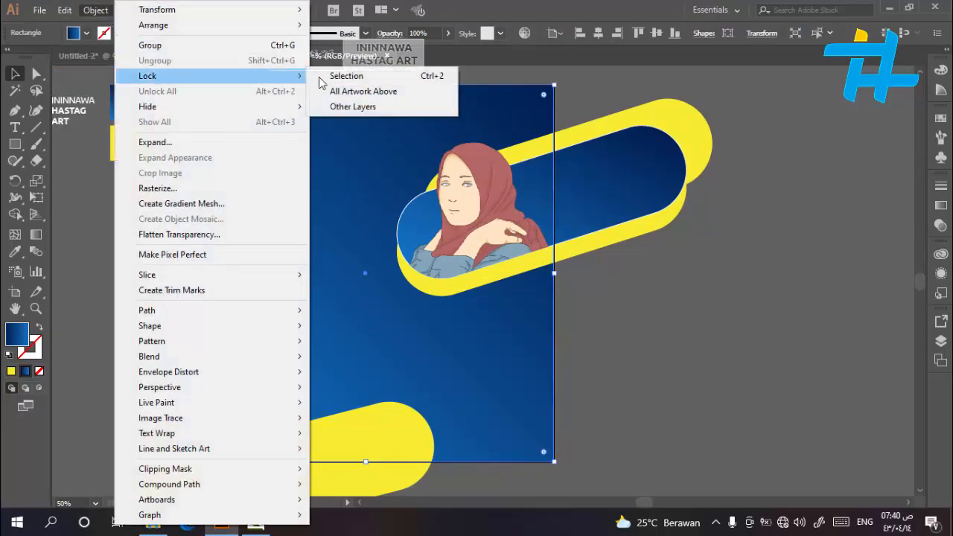
click(346, 77)
click(65, 10)
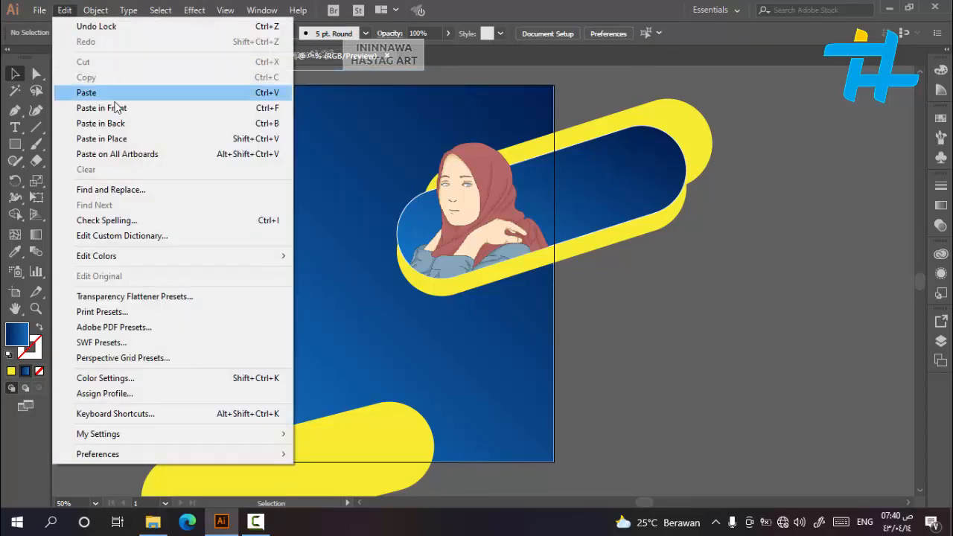
click(117, 109)
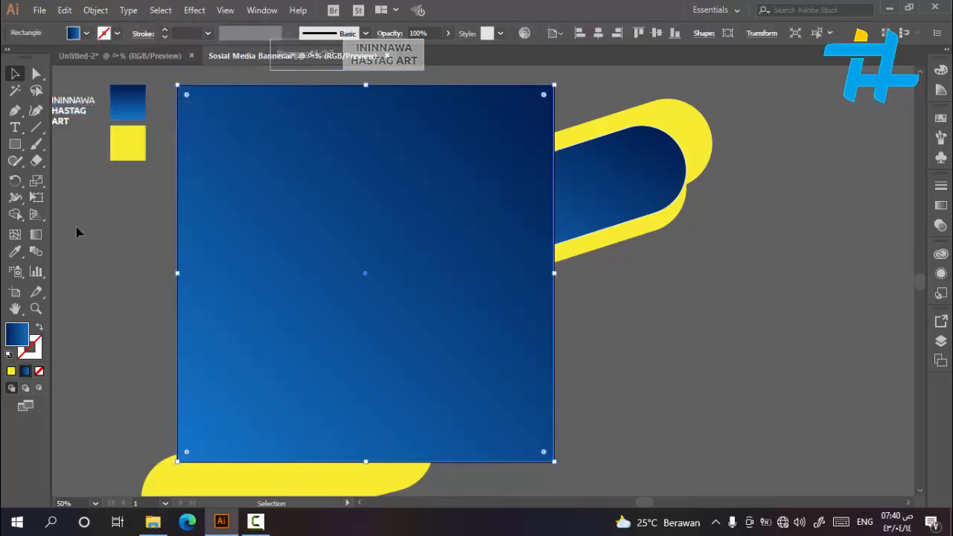
Step: Fill the pasted square in front with a sparse dot pattern from the Basic Graphics_Dots swatch library
click(86, 33)
click(20, 124)
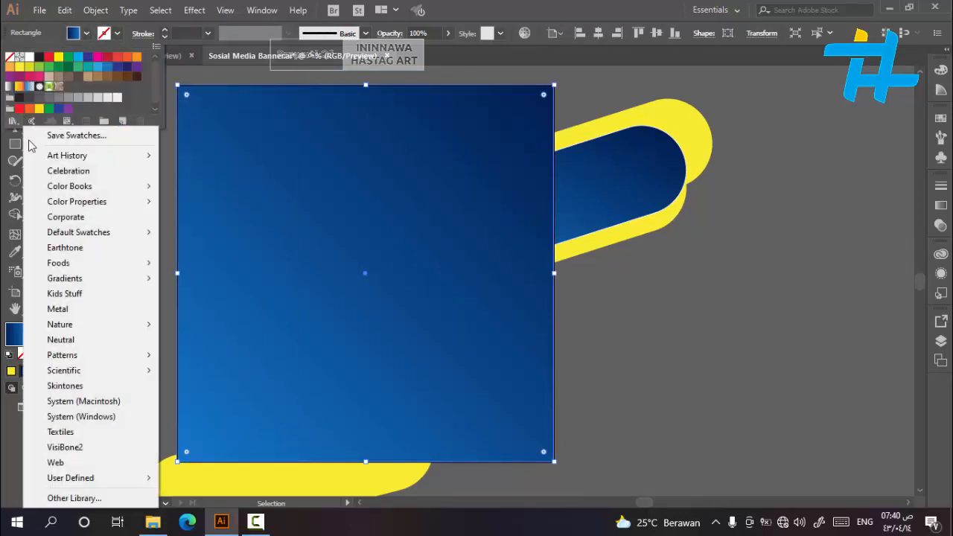
mouse_move(114, 358)
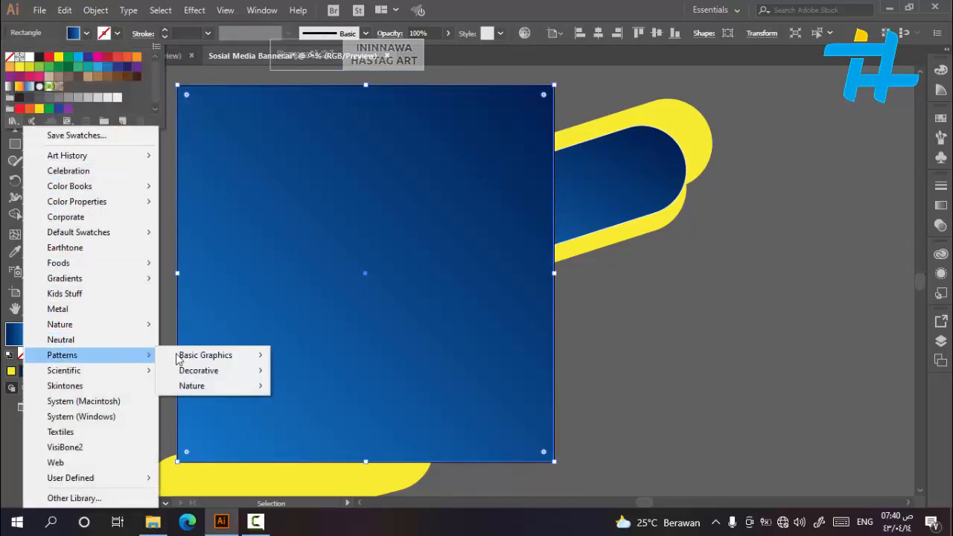
mouse_move(181, 355)
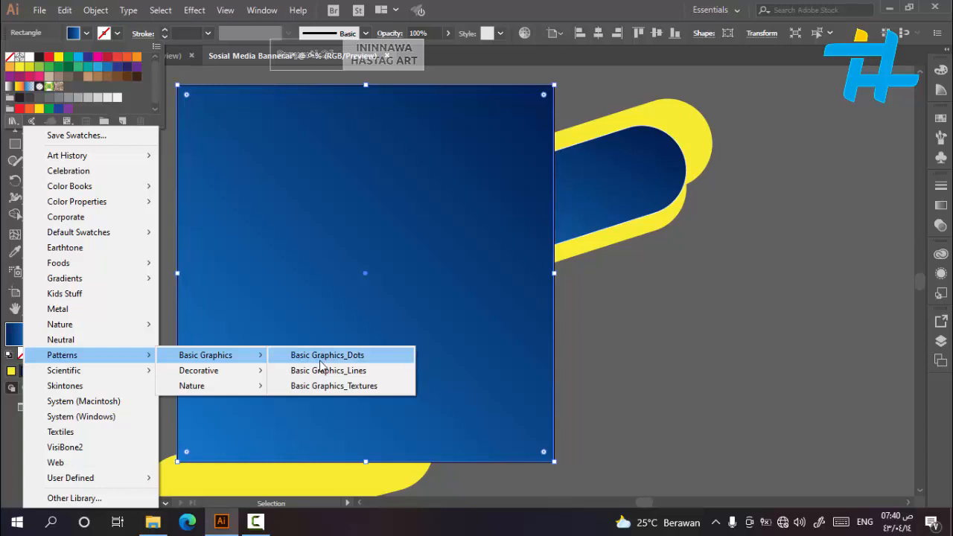
click(320, 357)
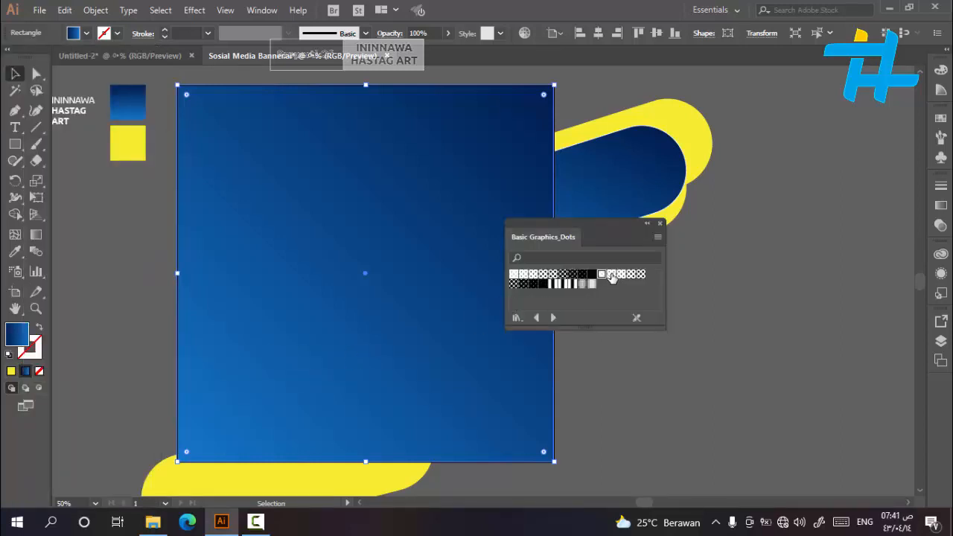
click(612, 275)
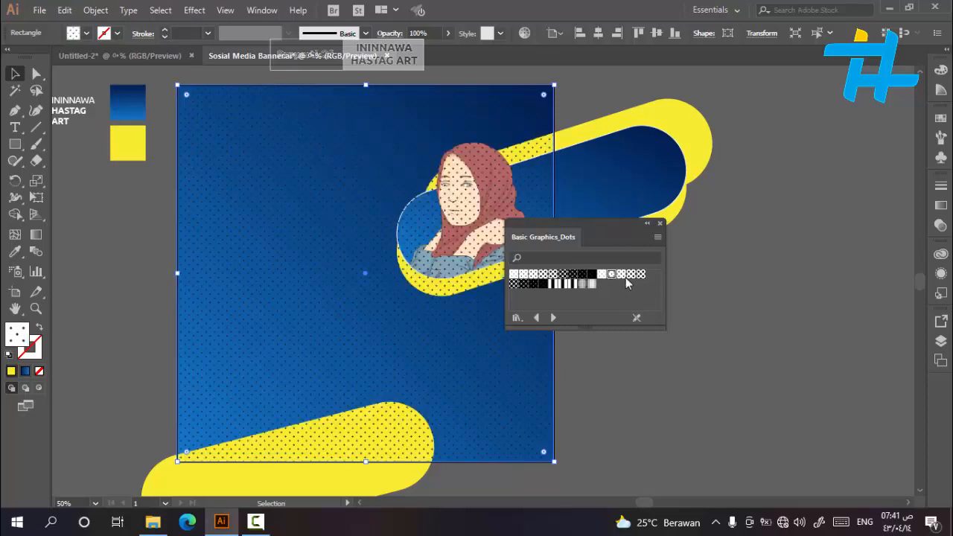
click(621, 275)
click(612, 276)
click(660, 223)
Step: Make the dot-patterned square a compound path and expand its fill into a group of vector dots
right_click(390, 325)
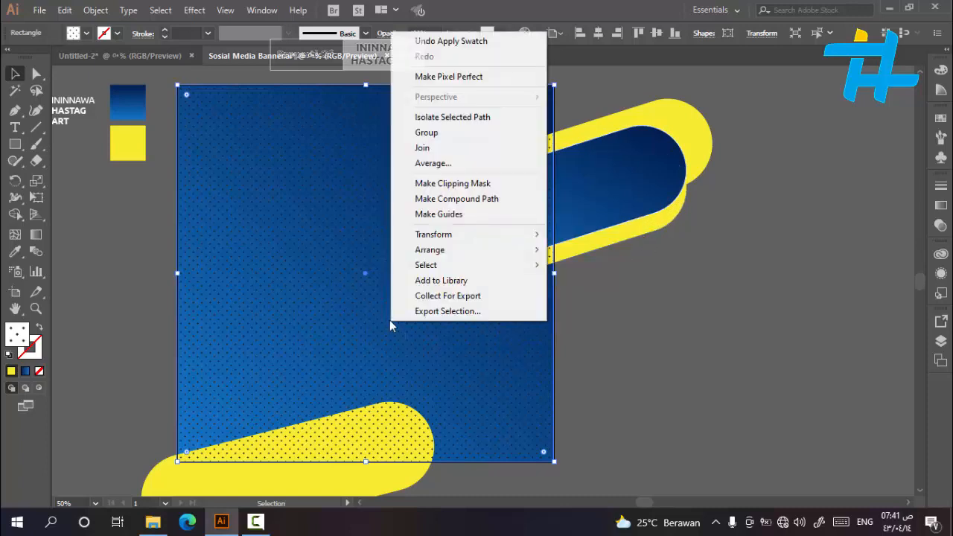
click(487, 198)
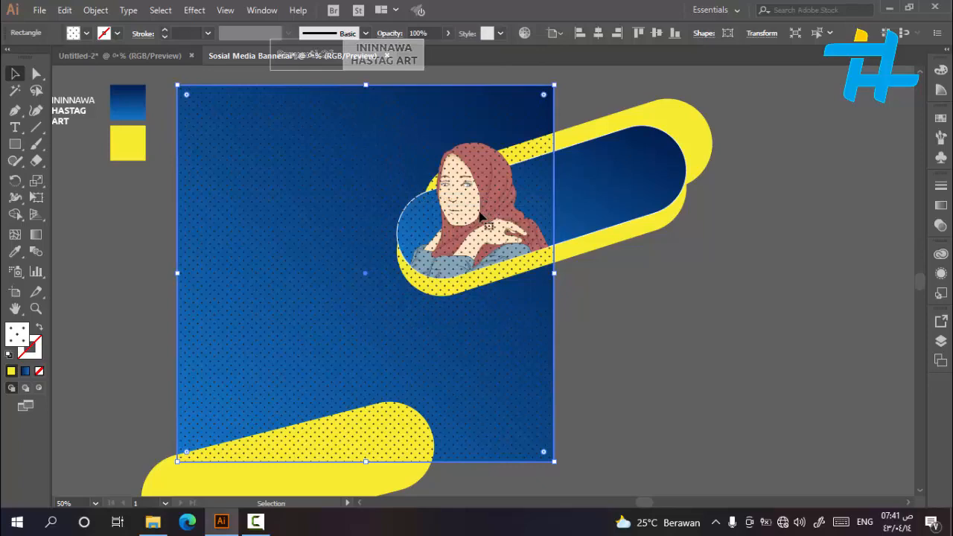
click(96, 11)
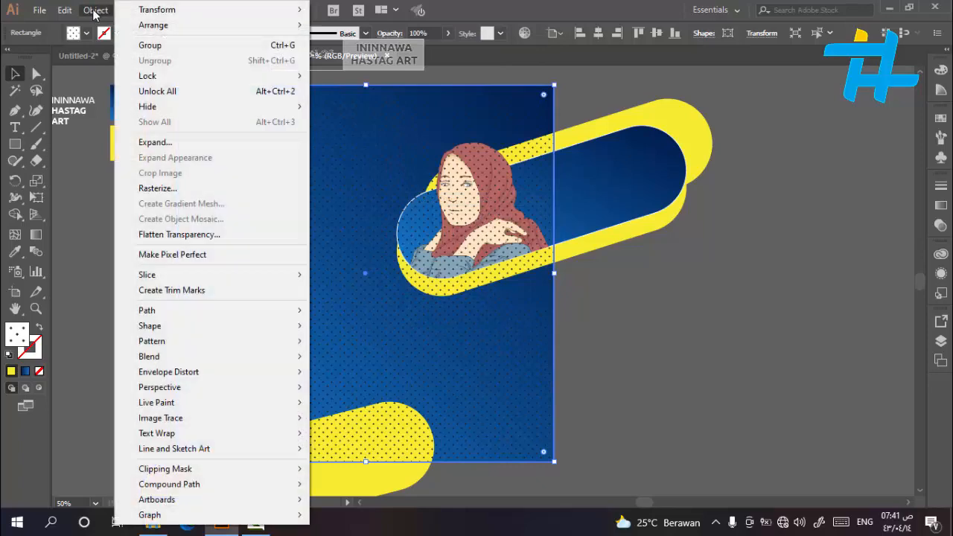
click(155, 142)
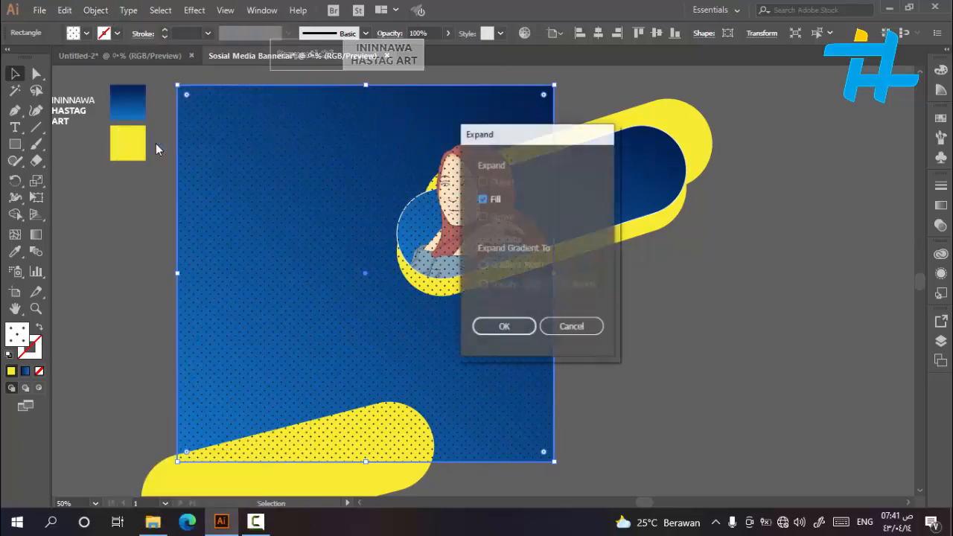
click(501, 325)
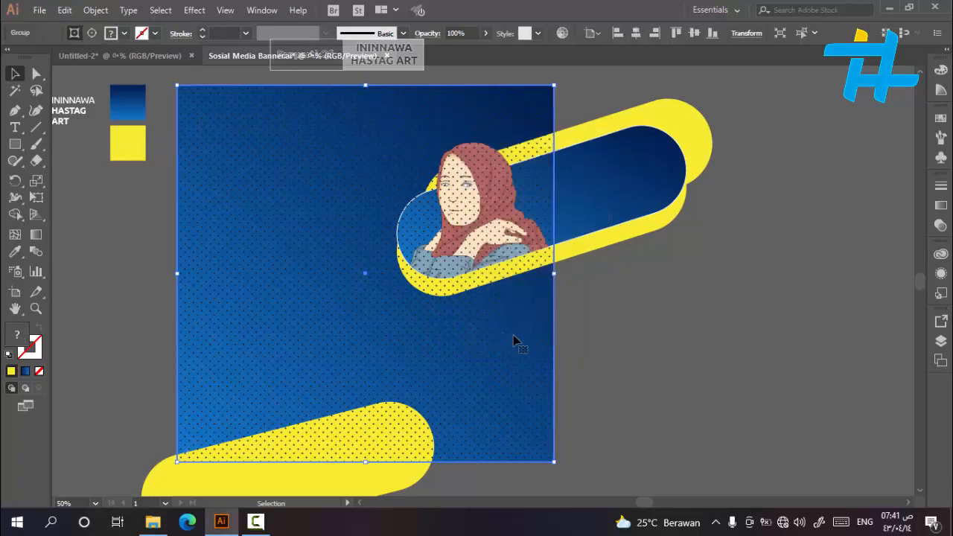
click(635, 344)
click(511, 353)
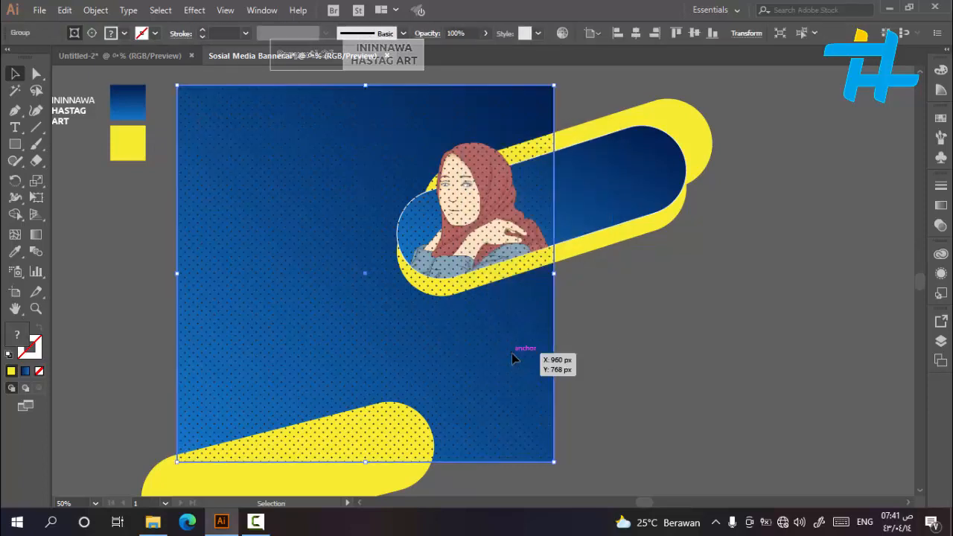
click(109, 13)
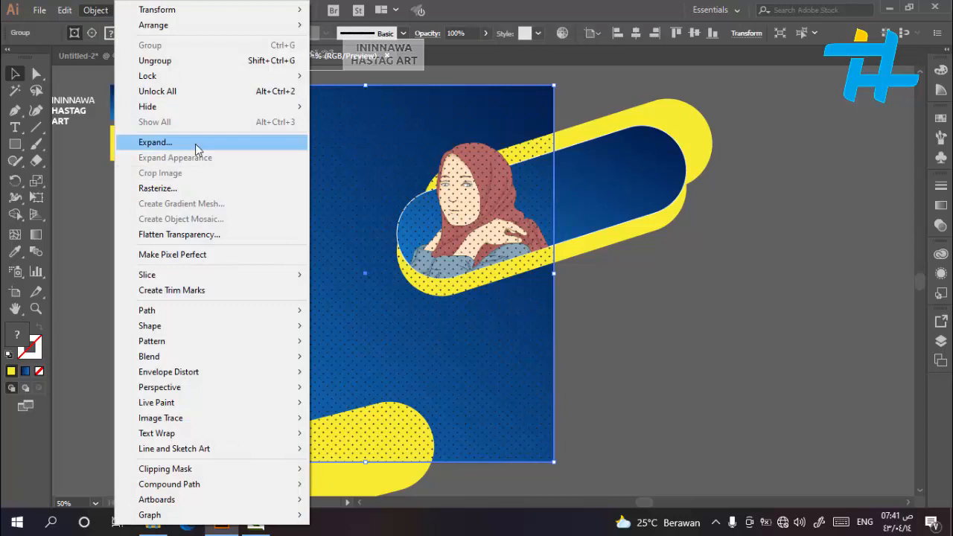
click(195, 145)
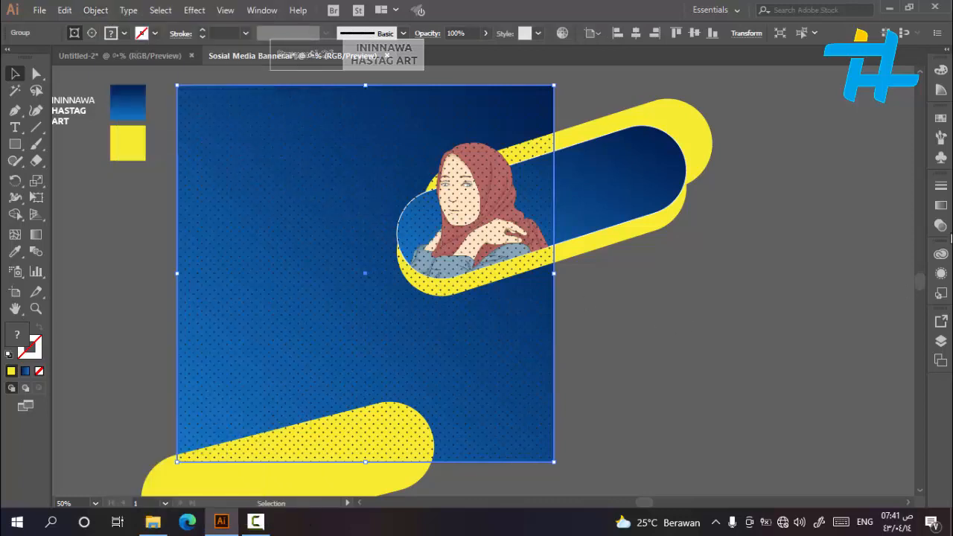
Step: Try the Lighten, Color Dodge and Hard Light blending modes on the dot pattern group and set it to Difference
click(940, 206)
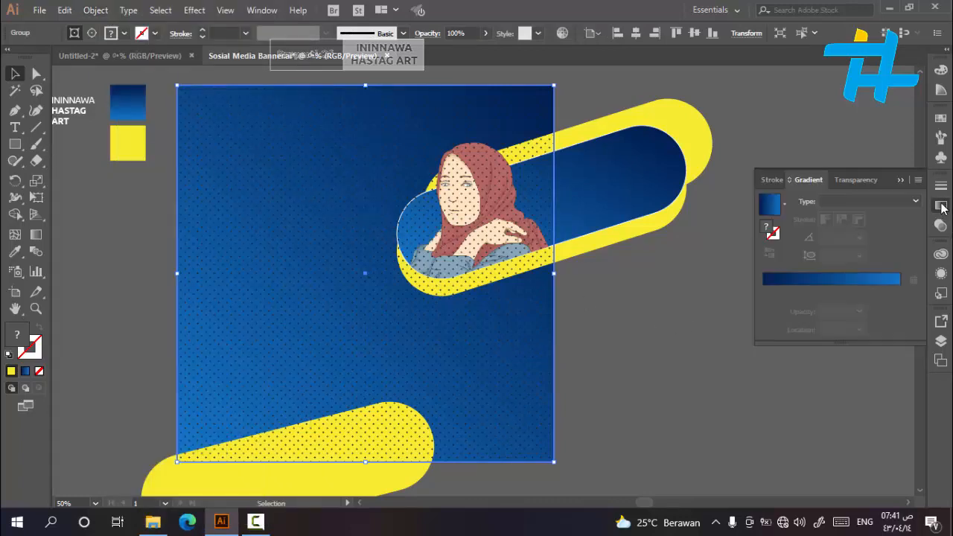
click(854, 183)
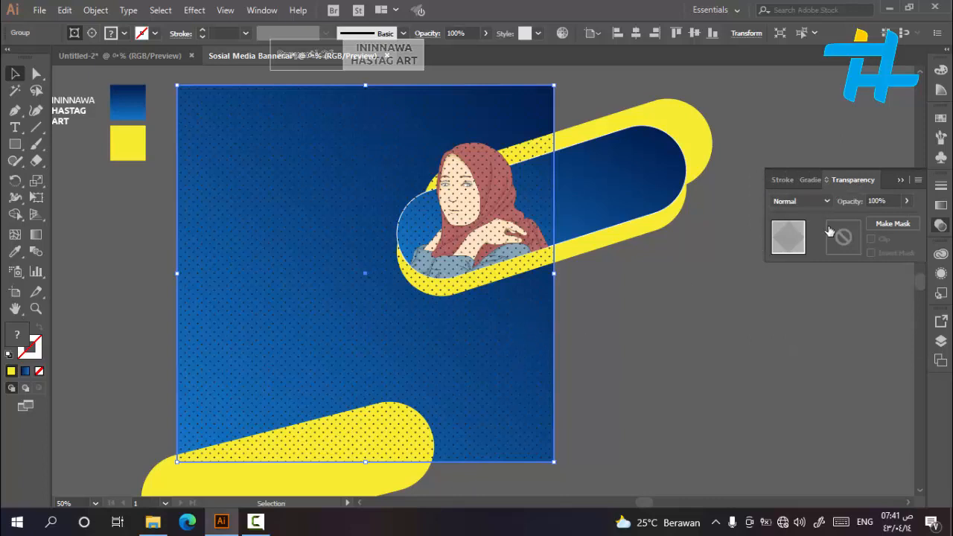
click(812, 204)
click(810, 285)
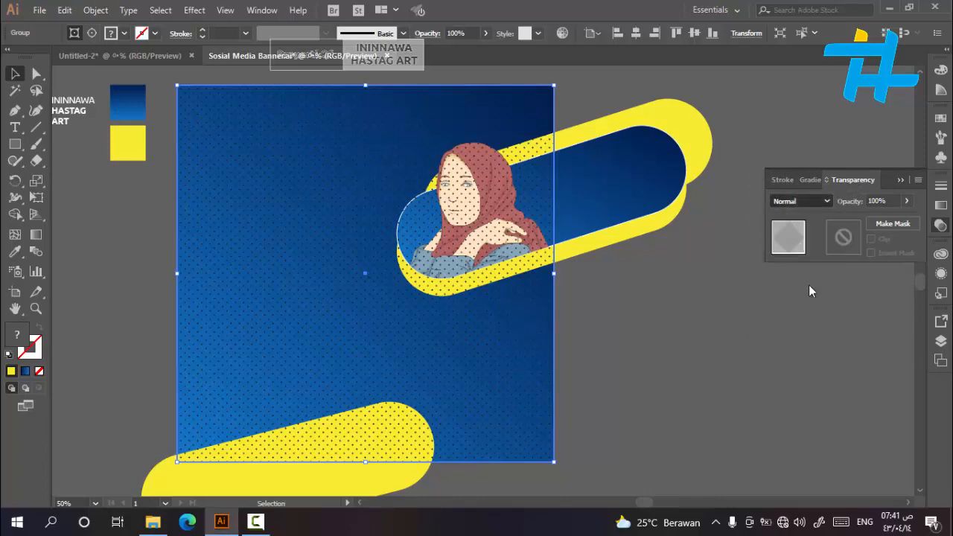
click(802, 201)
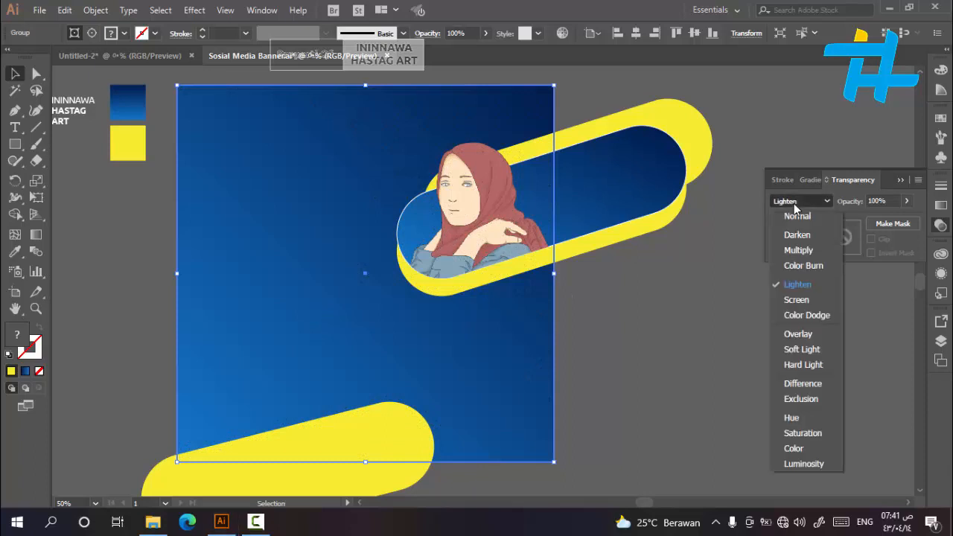
click(809, 315)
scroll(333, 189, up, 2)
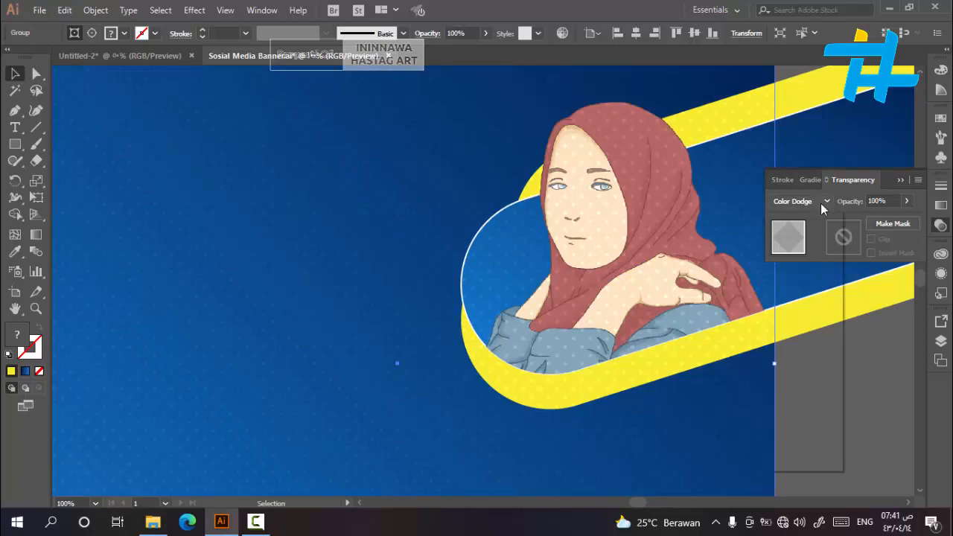
click(820, 203)
click(801, 364)
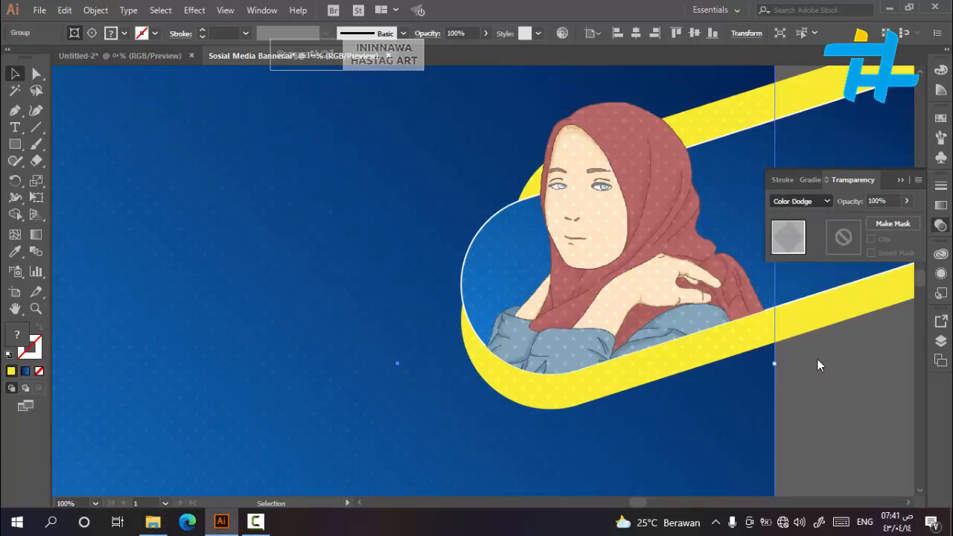
click(812, 206)
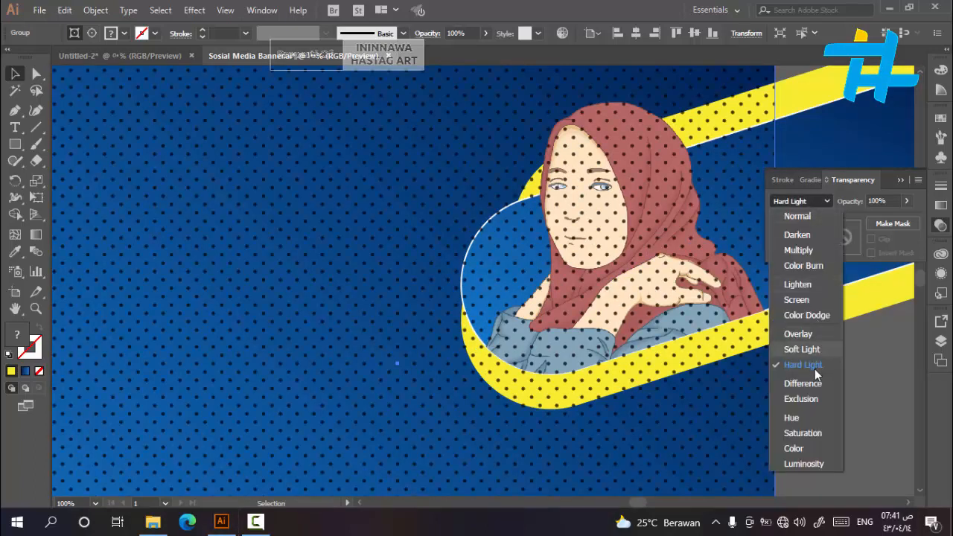
key(Escape)
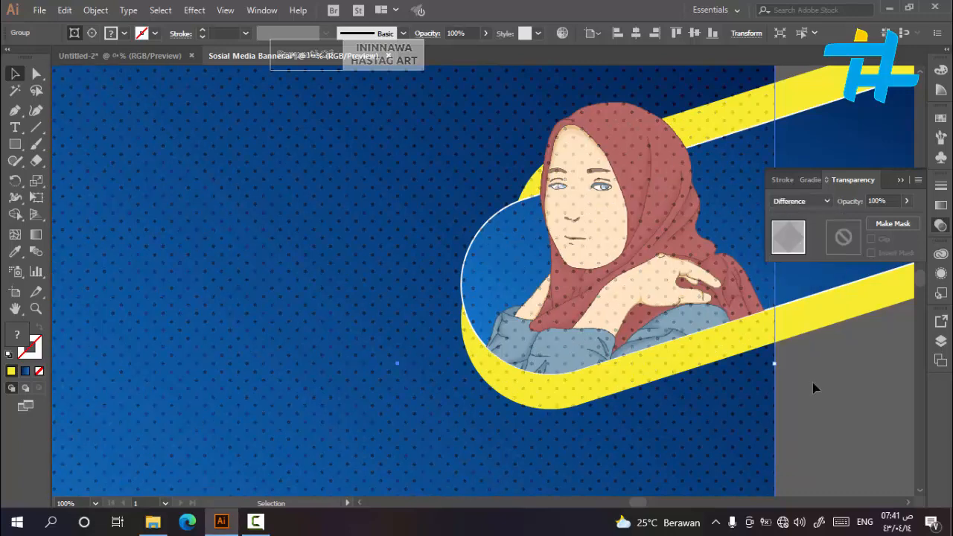
click(899, 180)
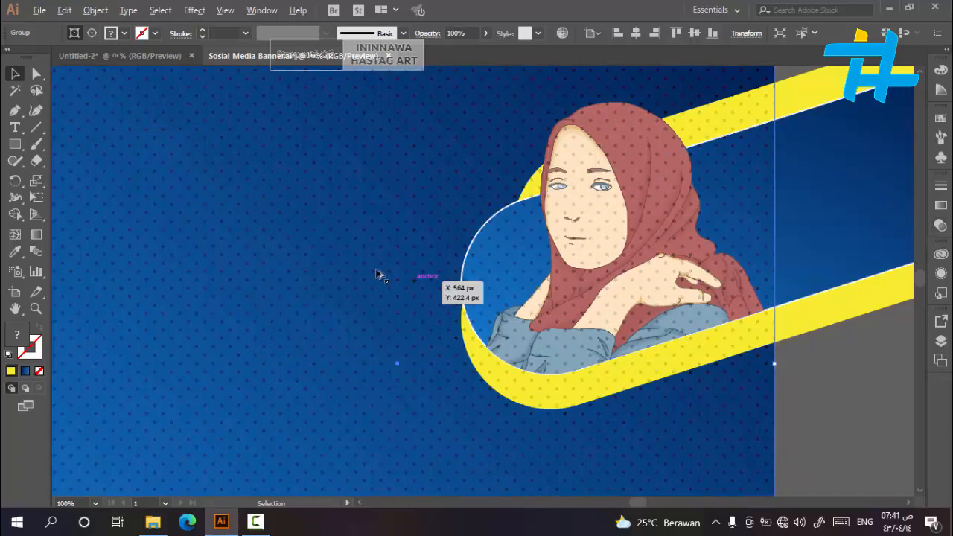
Step: Send the dot pattern group backward behind the woman illustration
scroll(377, 268, down, 1)
scroll(375, 264, down, 1)
scroll(482, 279, down, 1)
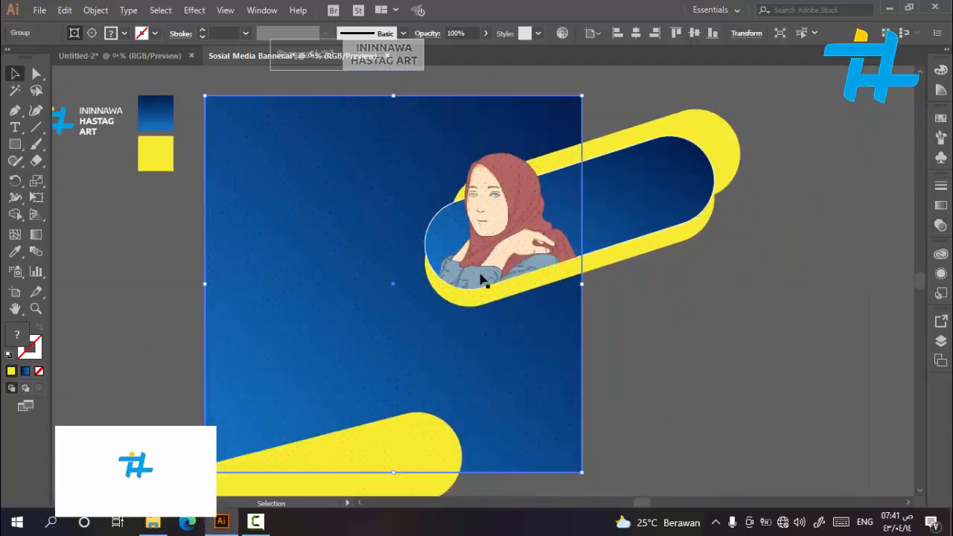
click(683, 390)
click(514, 385)
right_click(514, 385)
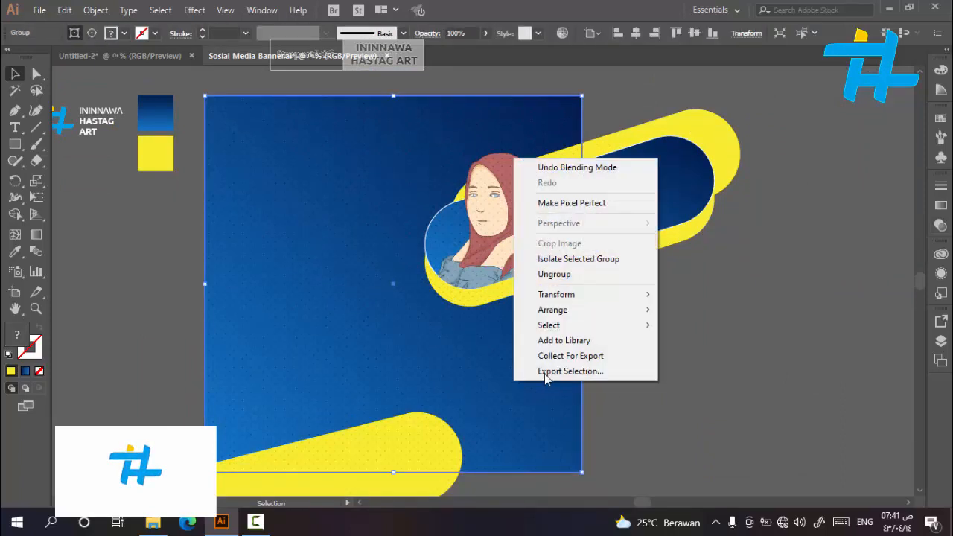
mouse_move(617, 315)
click(711, 341)
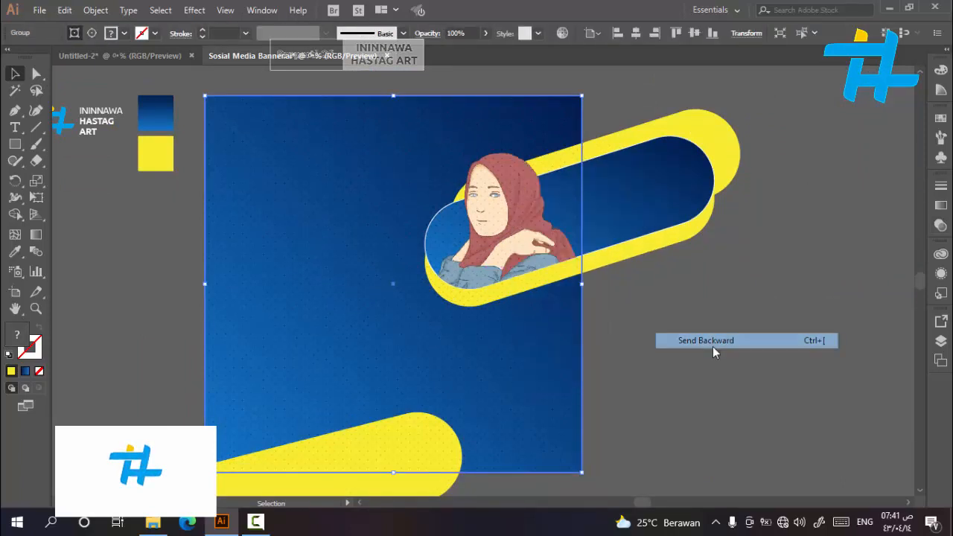
Step: Keep sending the dot pattern group backward until it lies behind all the pills, directly above the gradient background
right_click(527, 365)
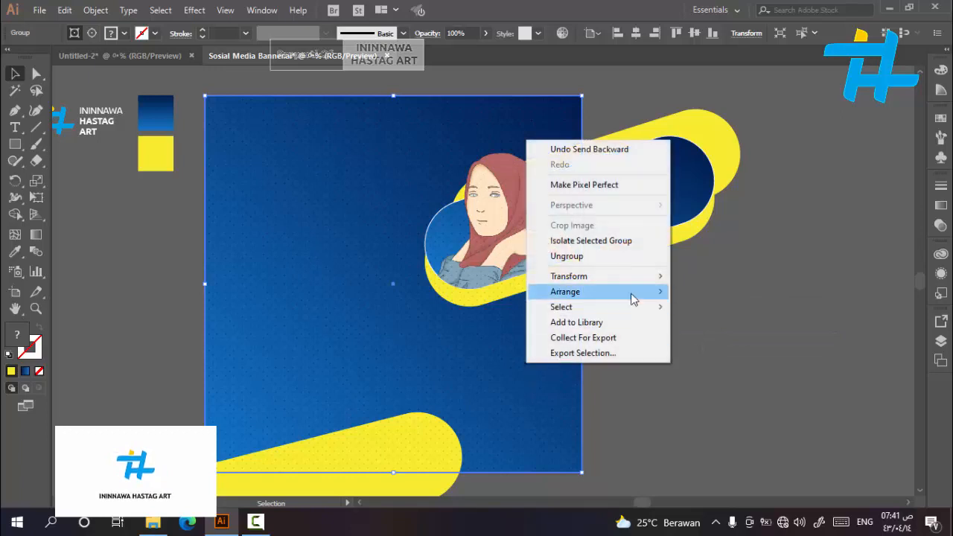
mouse_move(638, 277)
mouse_move(624, 296)
click(726, 324)
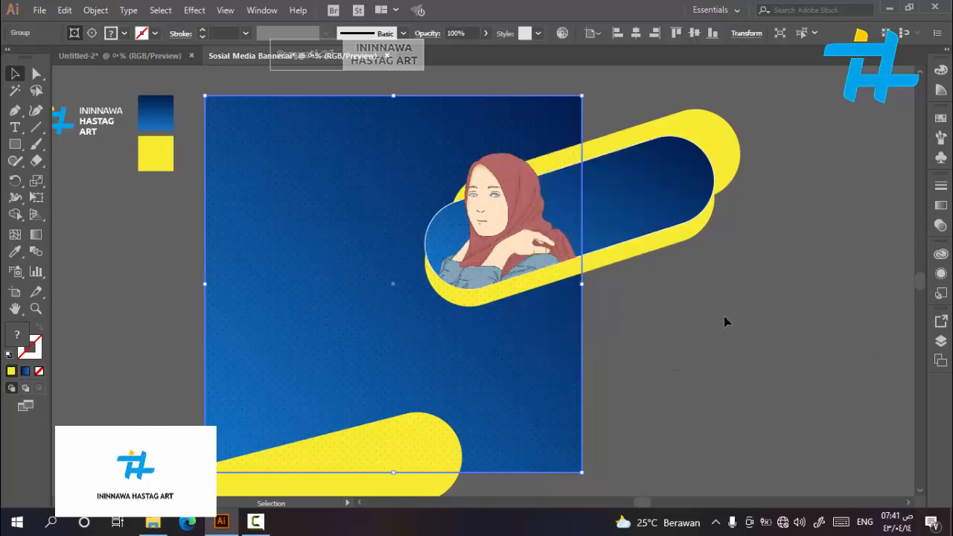
key(a)
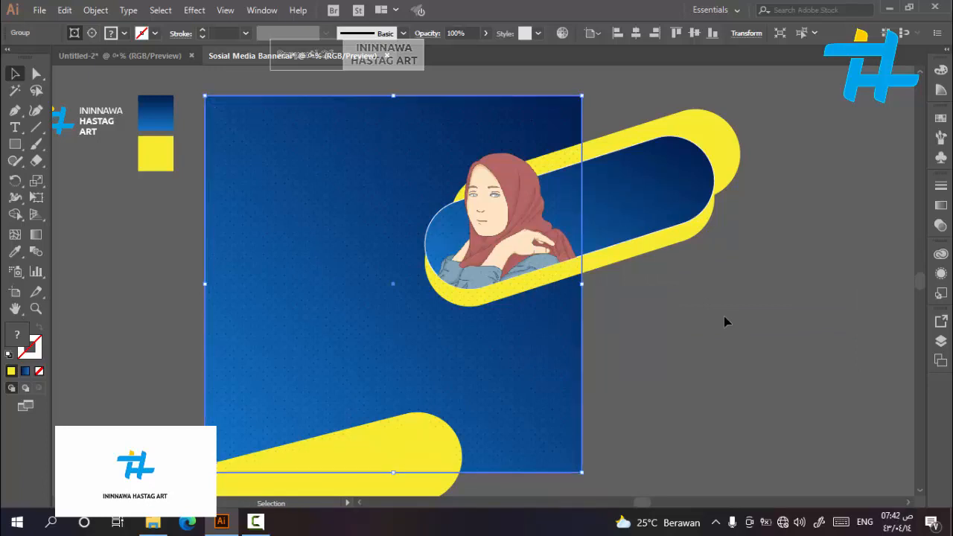
key(a)
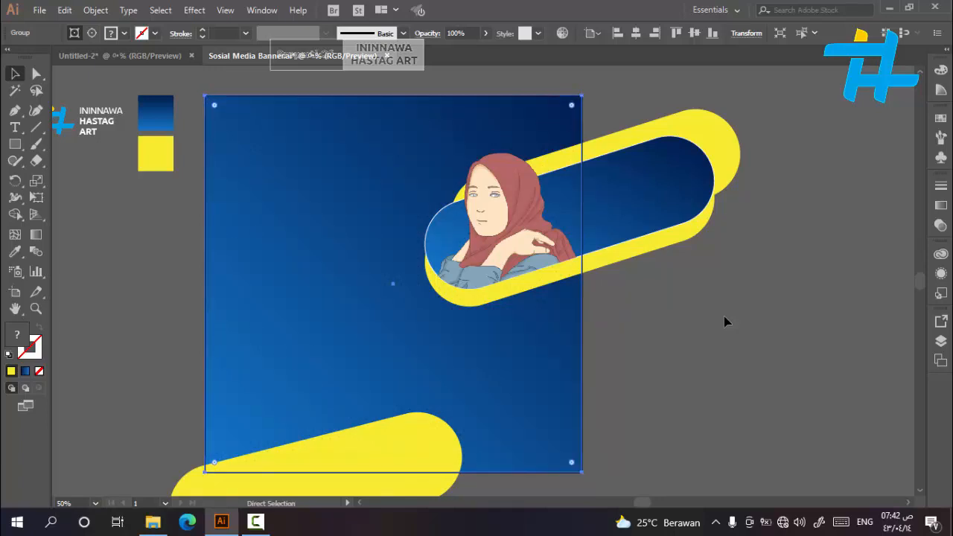
key(v)
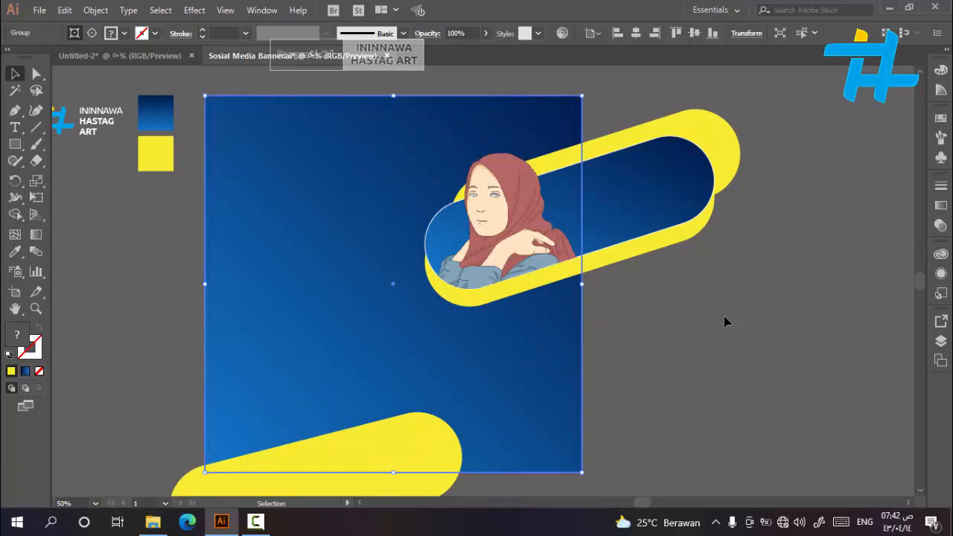
click(723, 314)
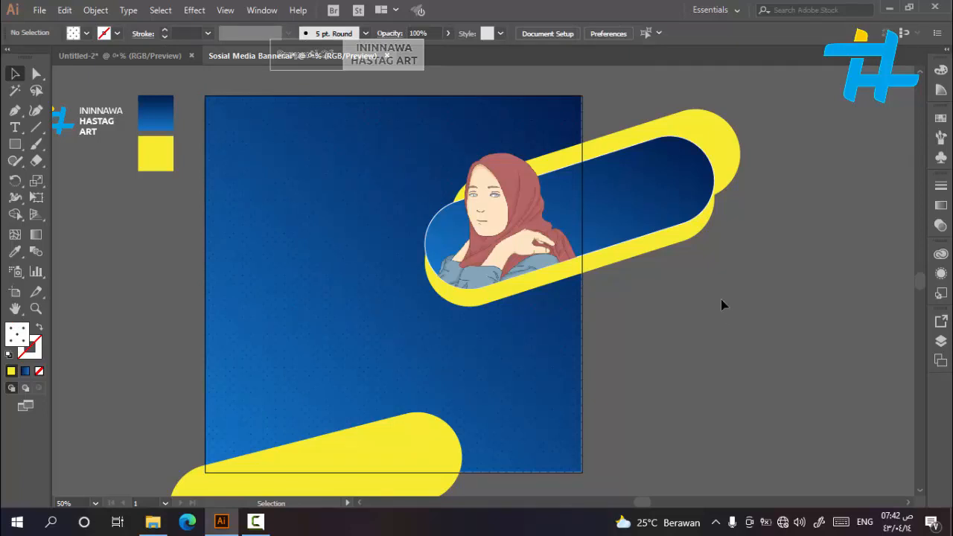
Step: Unlock all locked objects in the document and clear the selection
click(500, 377)
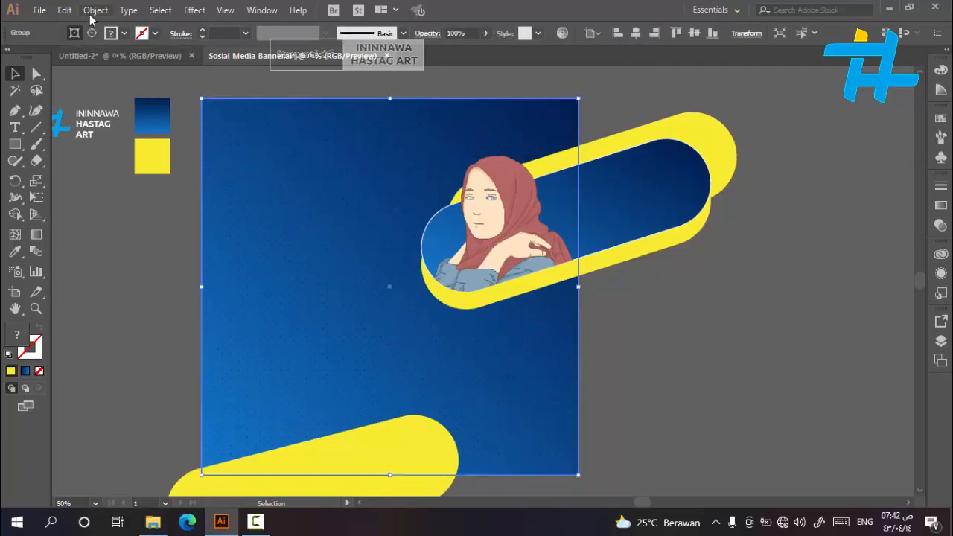
click(92, 13)
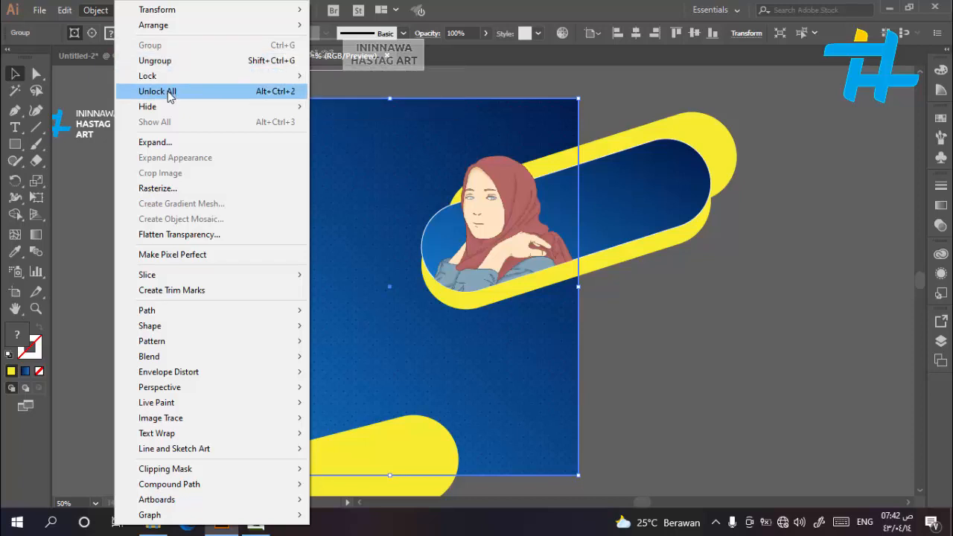
click(169, 94)
click(139, 276)
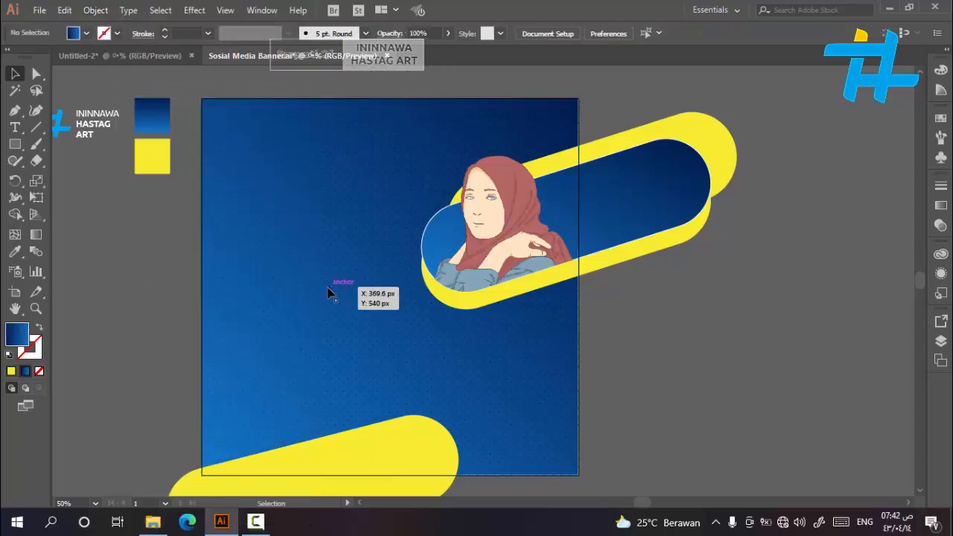
Step: Lock the dot pattern group that covers the gradient background
click(316, 269)
click(95, 11)
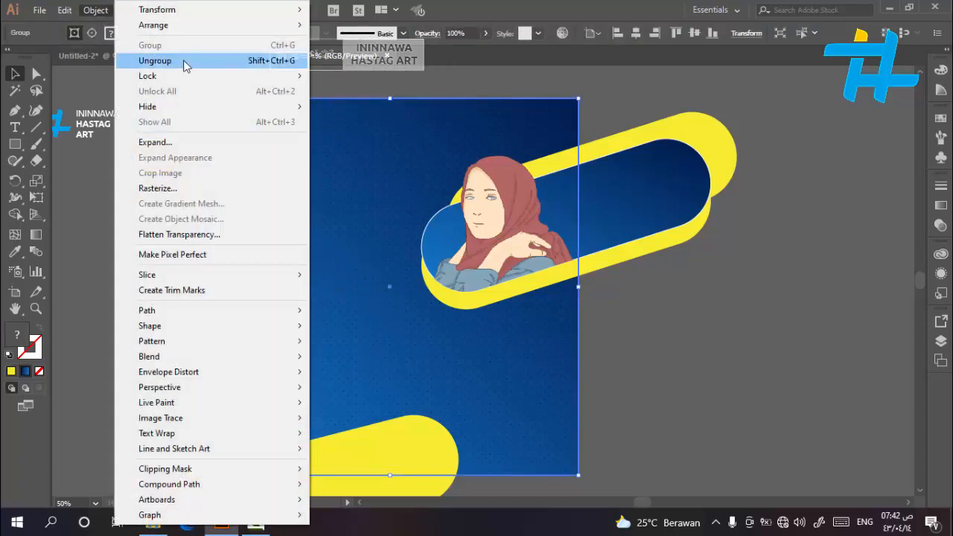
mouse_move(191, 76)
click(345, 75)
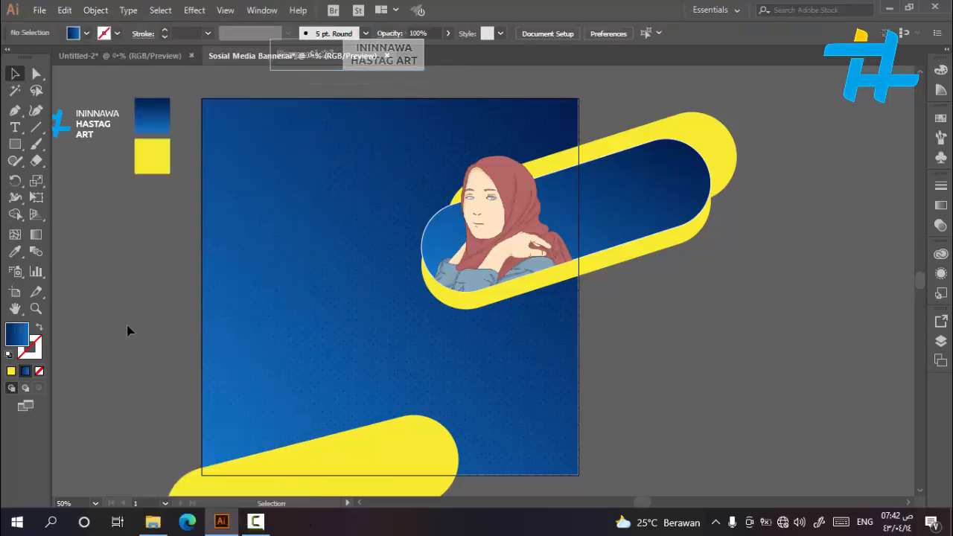
Step: Copy the blue gradient background square, paste it in front in place and bring the copy to the very front
click(227, 345)
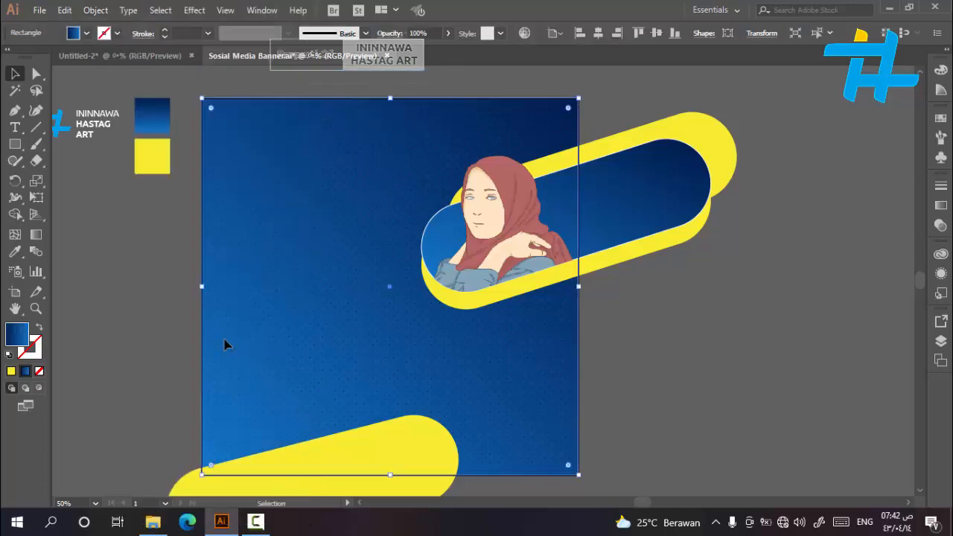
click(65, 10)
click(109, 79)
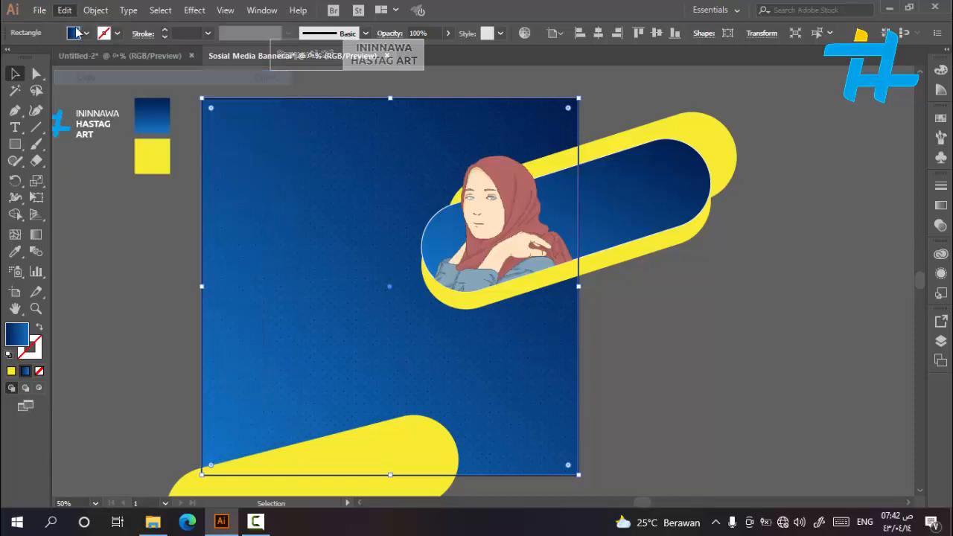
click(64, 10)
click(113, 109)
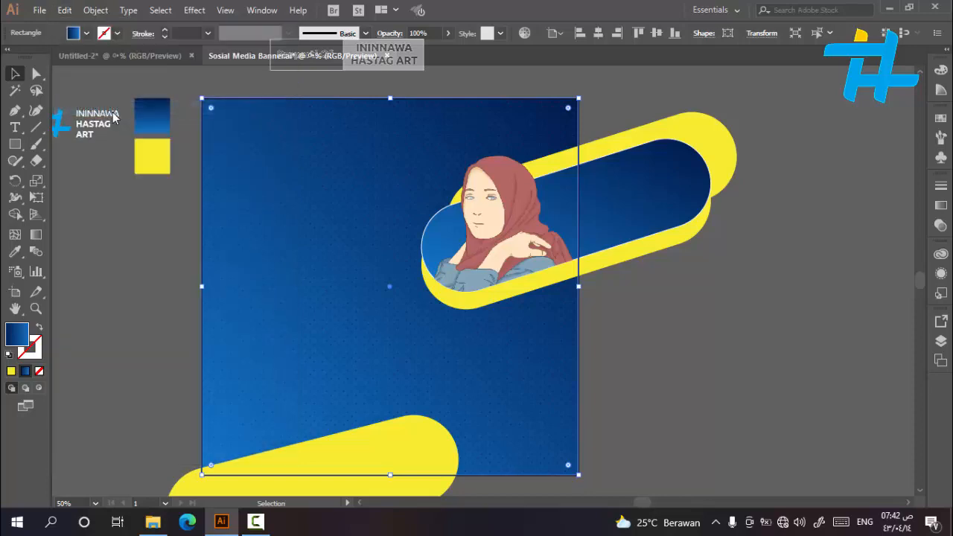
right_click(325, 285)
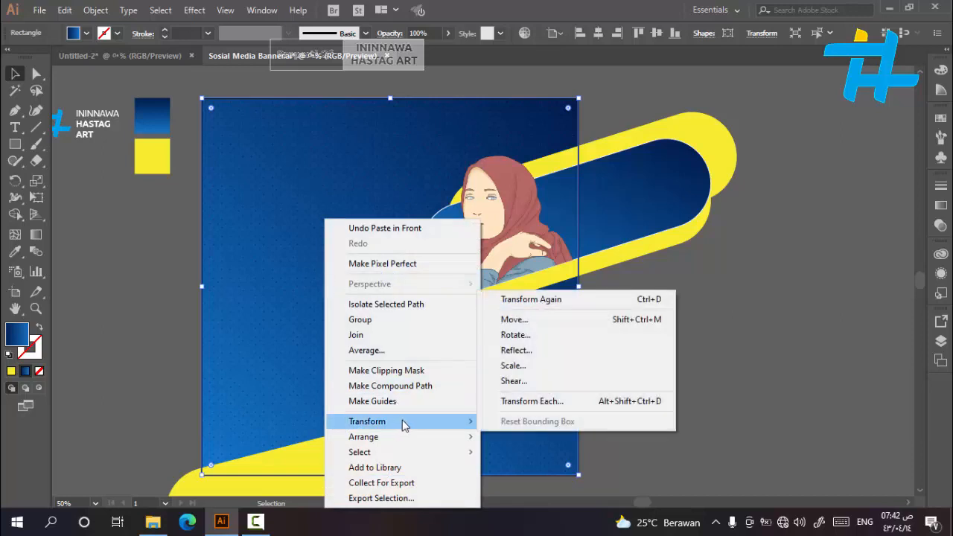
mouse_move(416, 443)
click(504, 439)
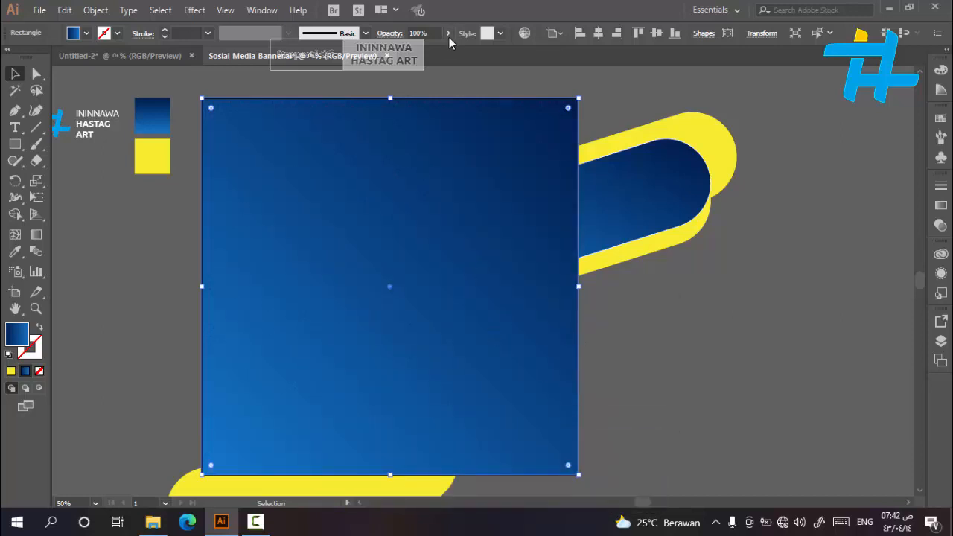
Step: Try opacities of 25% and 45% on the front gradient square
click(418, 32)
text(25%)
key(Return)
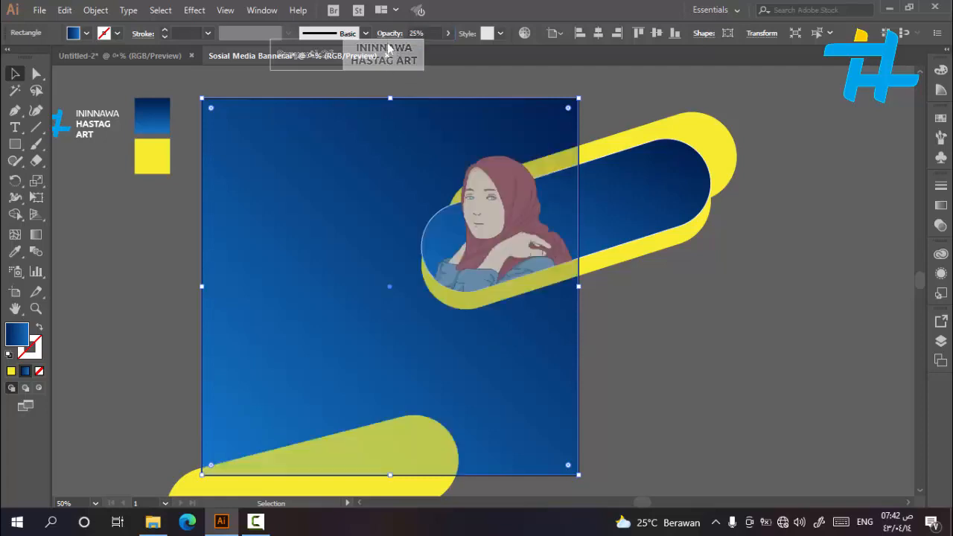
click(414, 33)
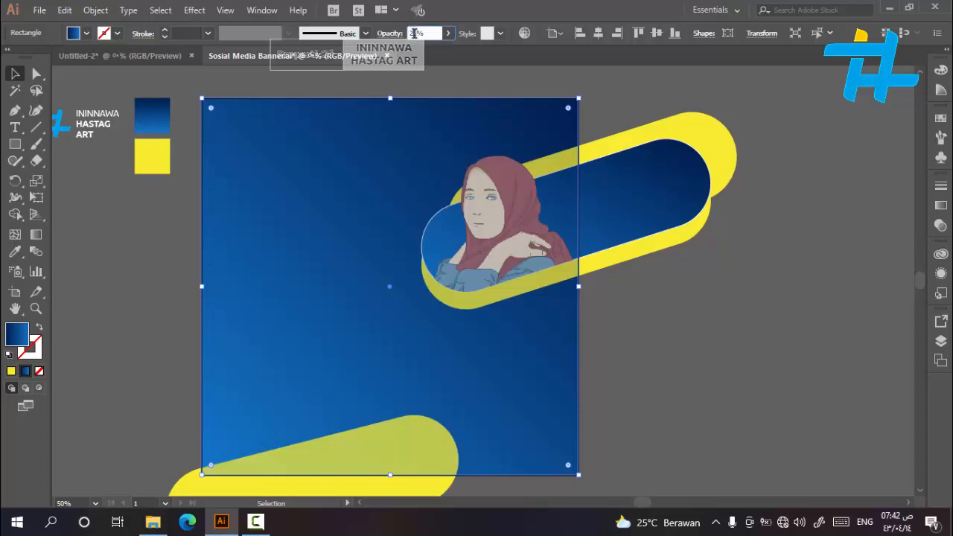
key(BackSpace)
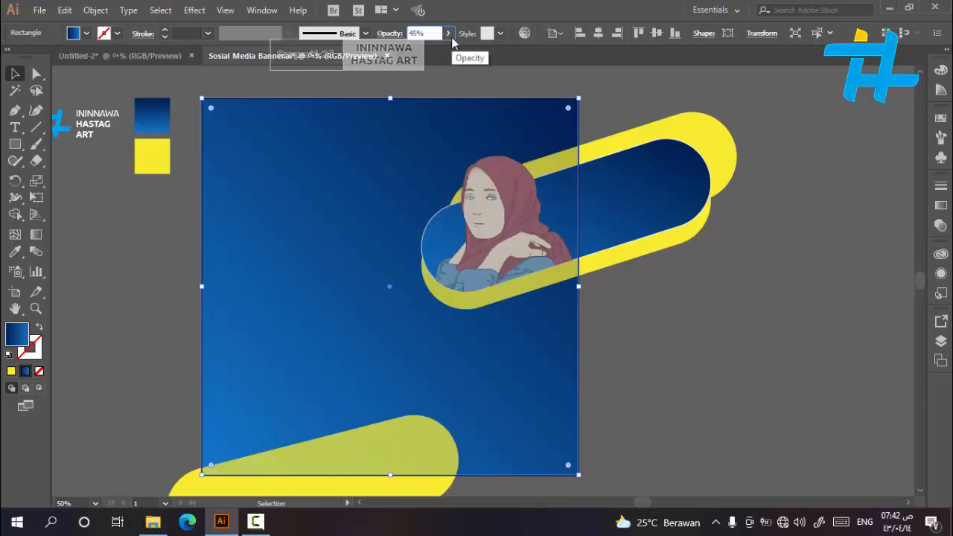
text(4)
key(Return)
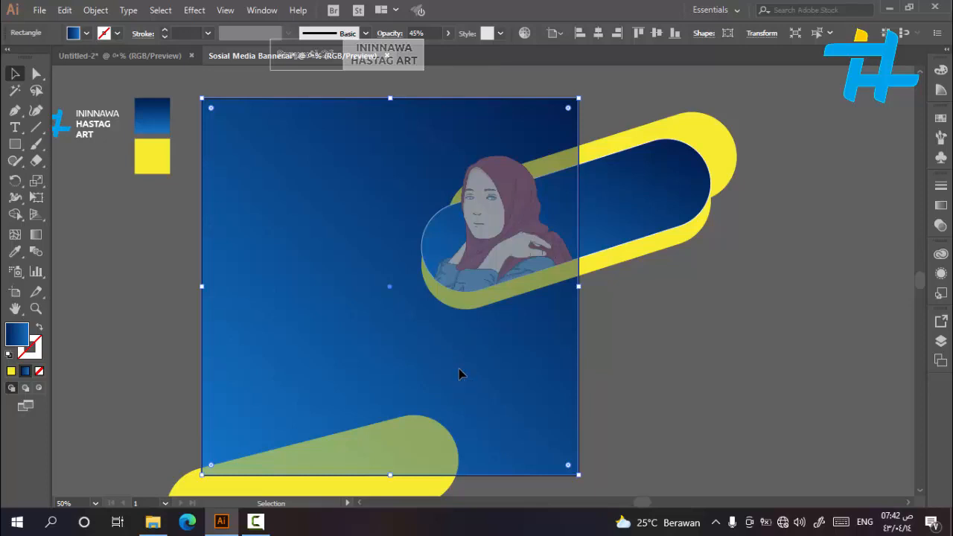
Step: Restore the front square's opacity to 100% and set its gradient's light blue end stop to 50% opacity
click(943, 207)
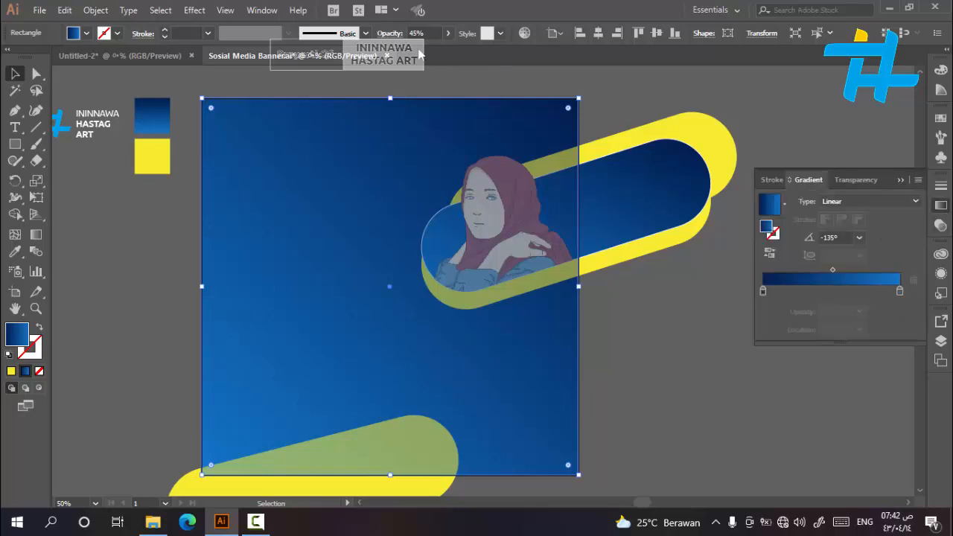
click(447, 32)
drag(424, 56, 513, 55)
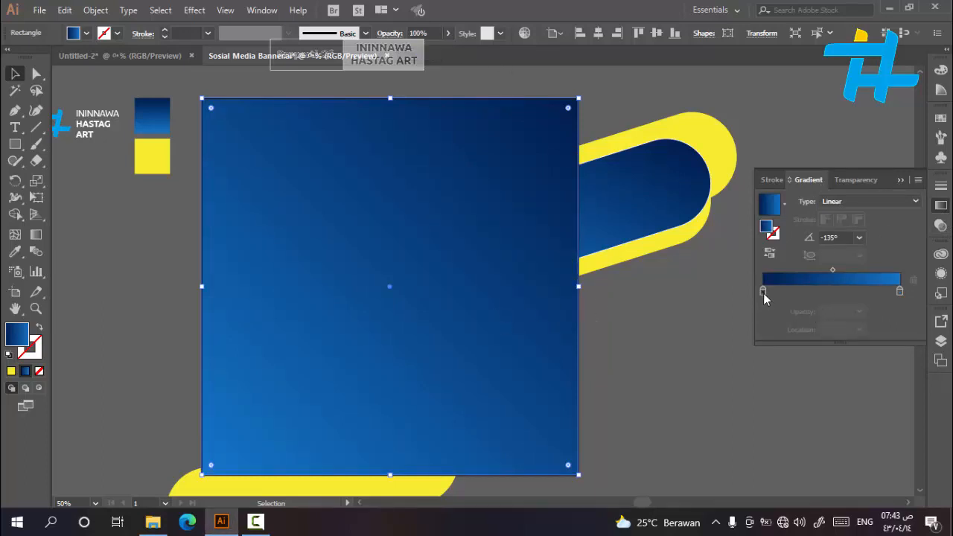
click(901, 291)
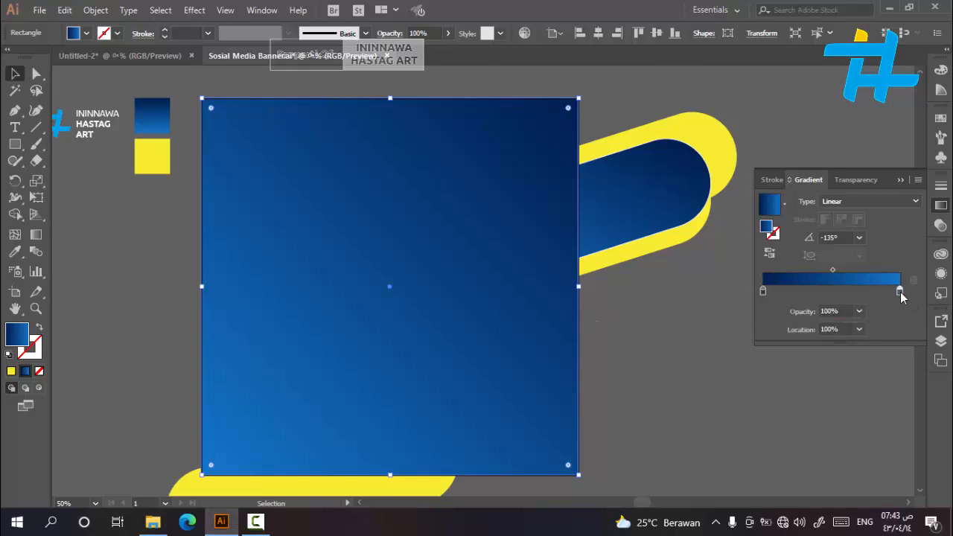
click(860, 312)
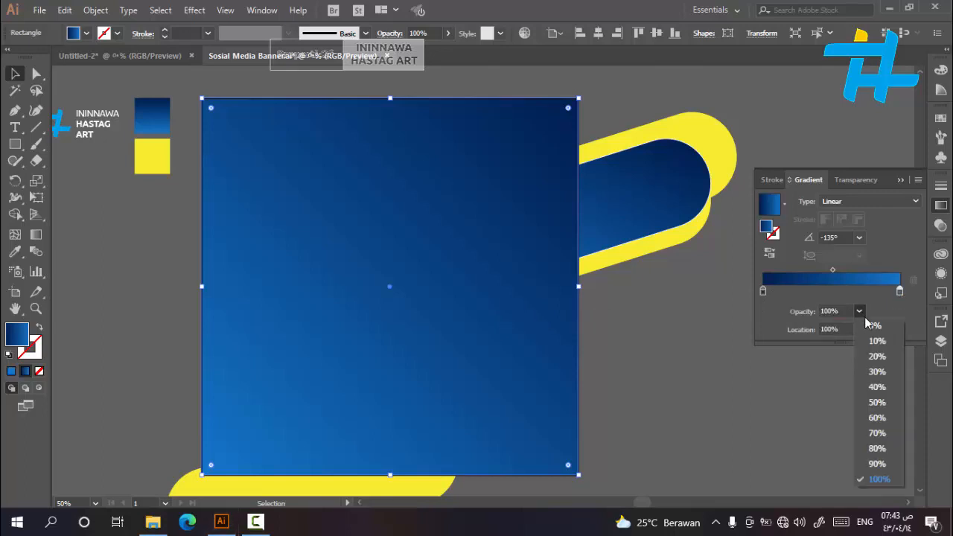
click(877, 403)
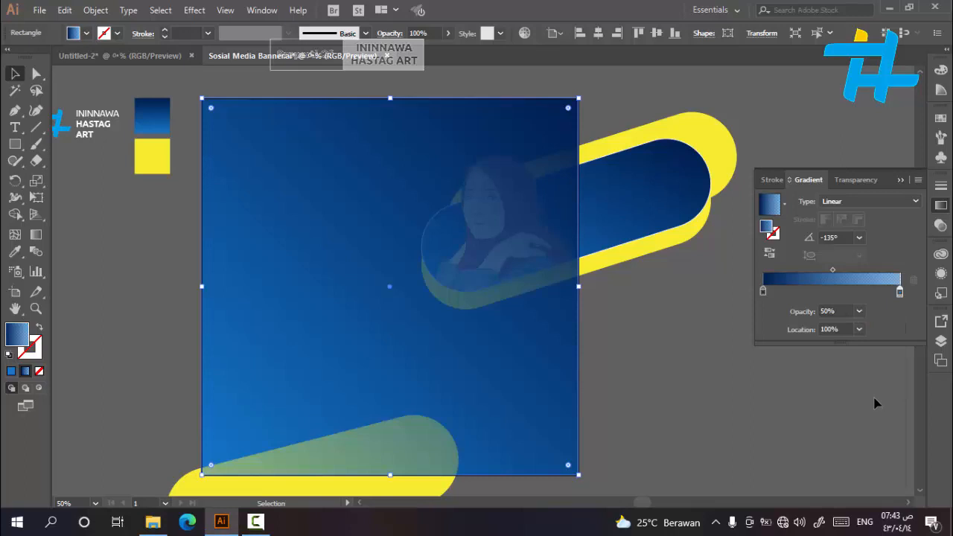
Step: Set the opacity of the dark navy stop in the front square's gradient to 50%
click(763, 293)
click(859, 312)
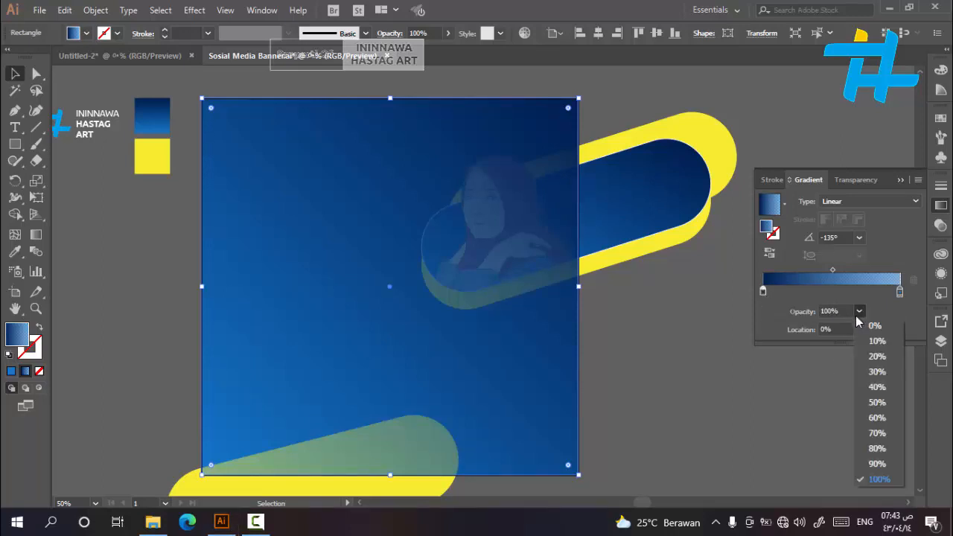
click(763, 293)
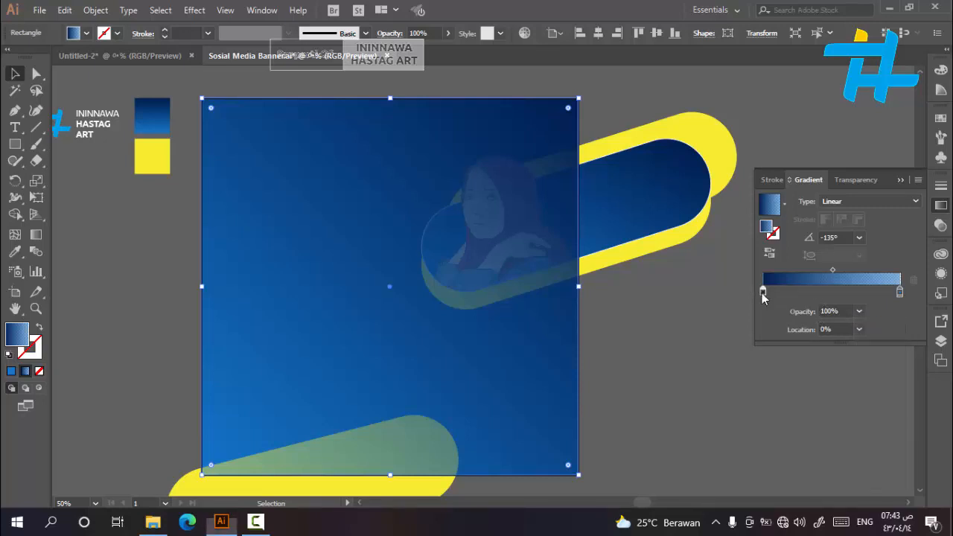
click(859, 314)
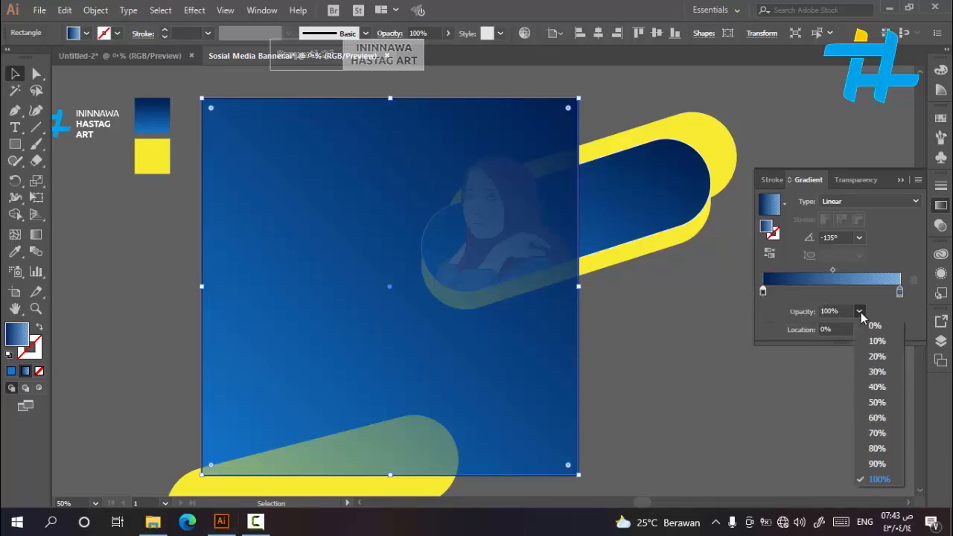
click(876, 402)
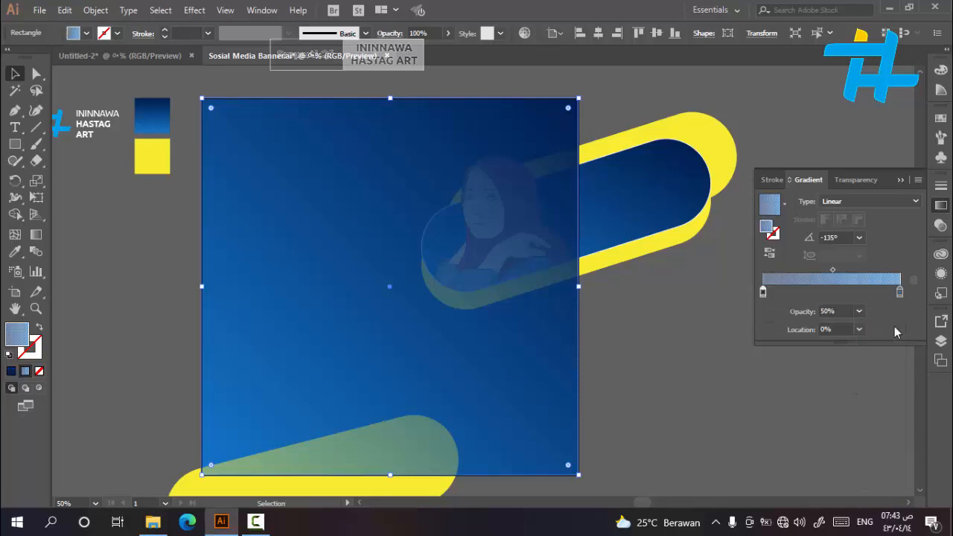
Step: Set the light blue end stop of the front square's gradient to 80% opacity and deselect the square
click(899, 294)
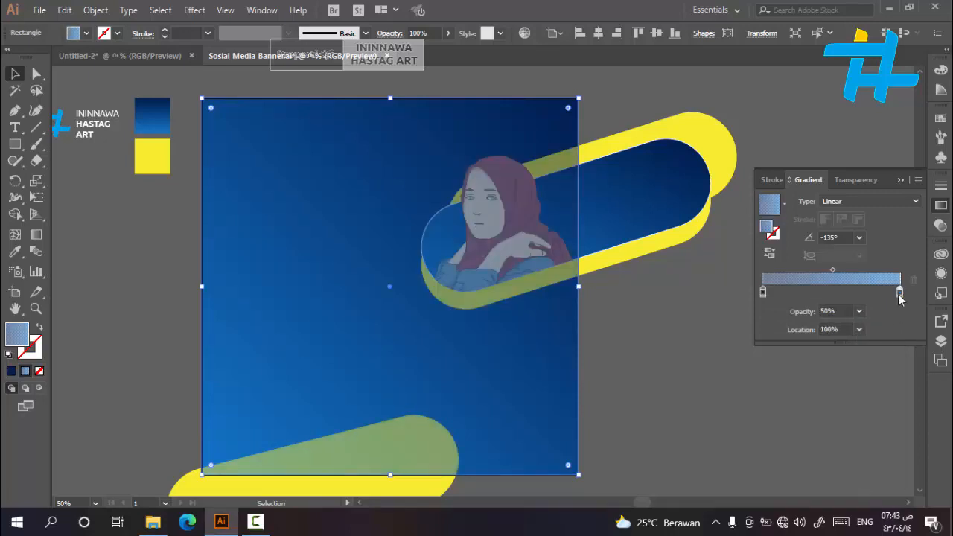
click(859, 312)
click(874, 446)
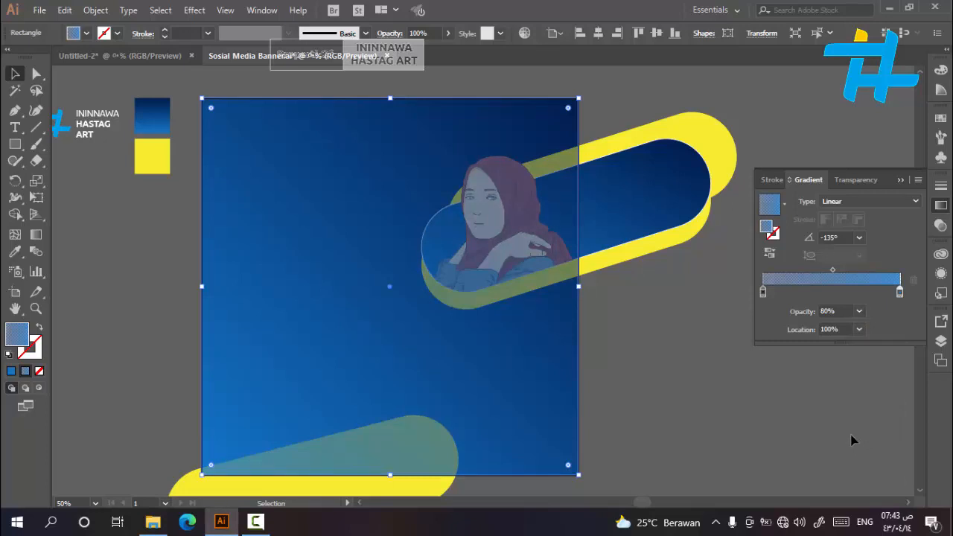
click(842, 440)
click(900, 180)
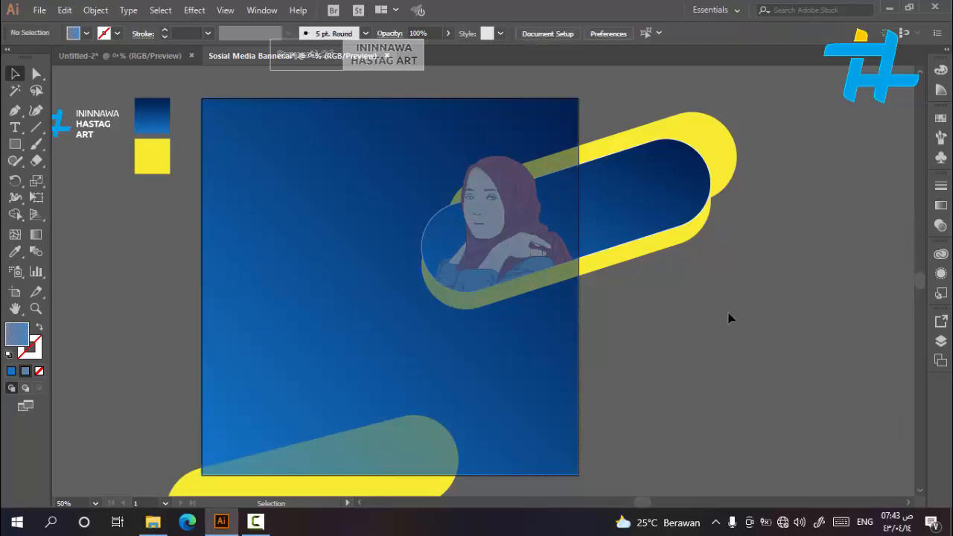
Step: Send the semi-transparent gradient square to the back of the stacking order
click(465, 396)
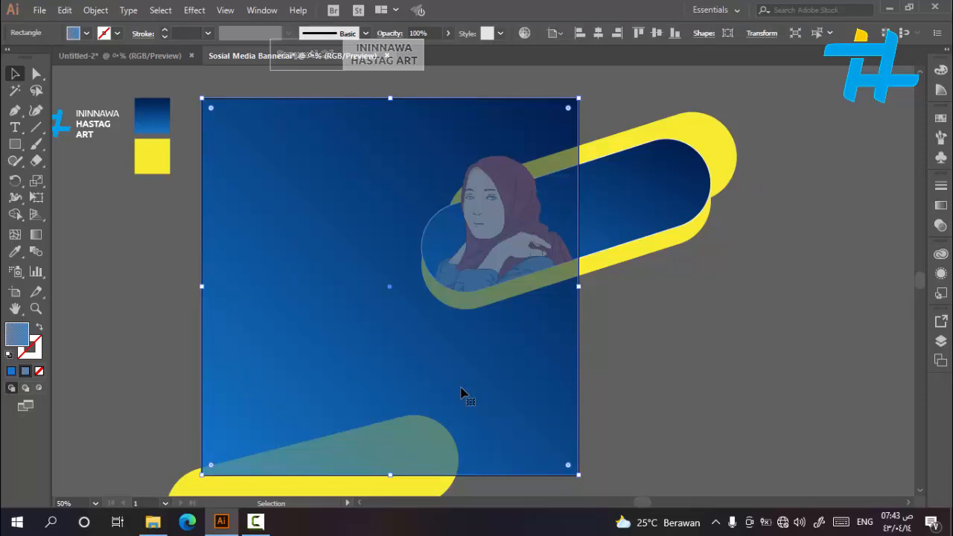
right_click(461, 393)
mouse_move(588, 320)
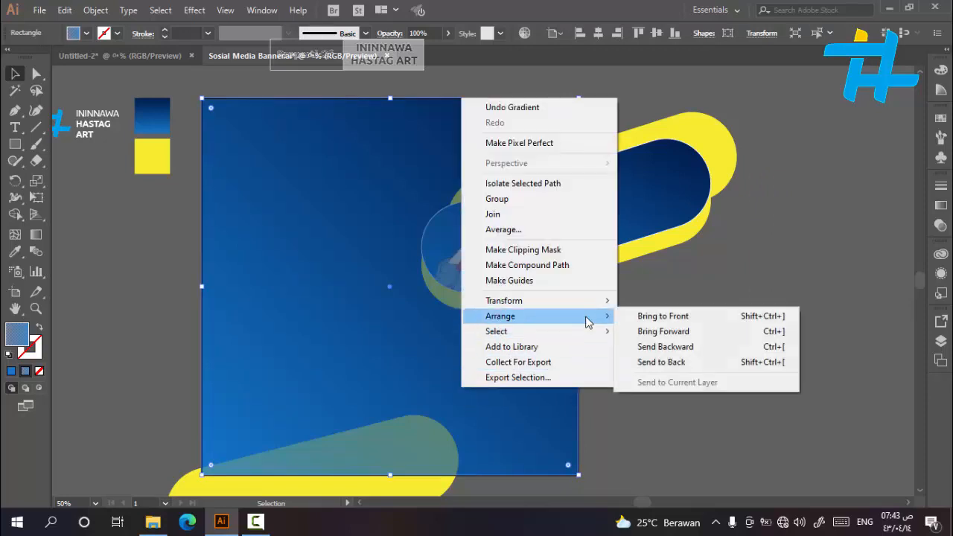
click(687, 363)
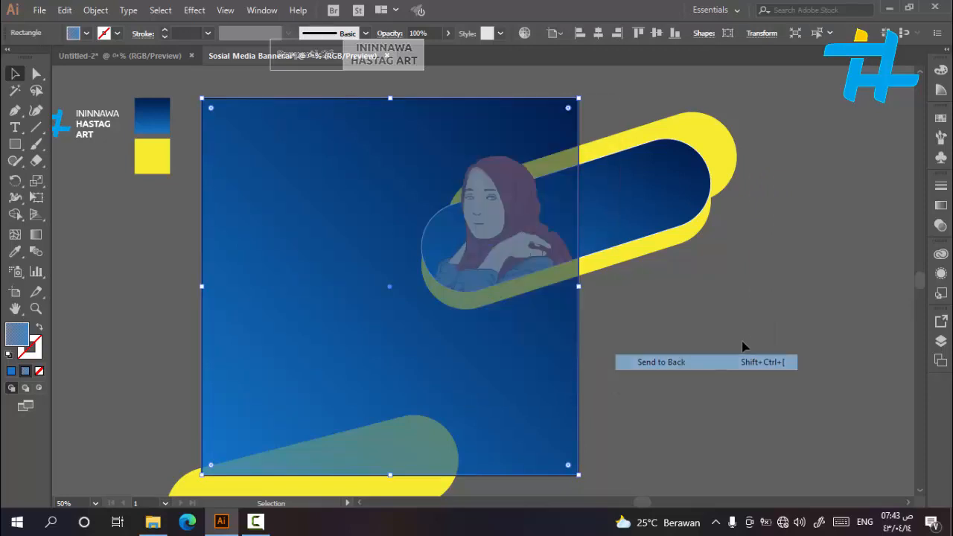
Step: Bring the semi-transparent gradient square forward two levels in the stacking order, keeping it behind the pills and woman
right_click(547, 393)
mouse_move(630, 321)
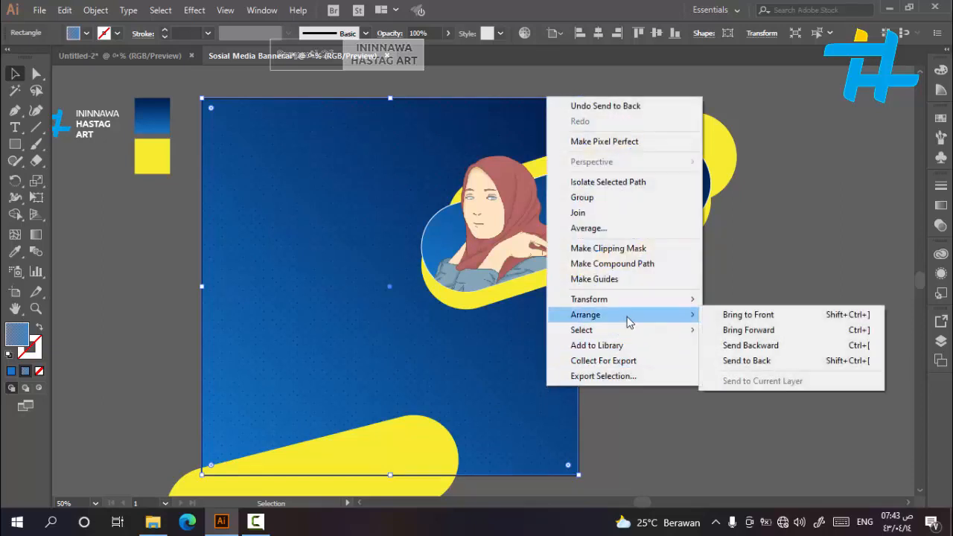
click(734, 330)
right_click(514, 362)
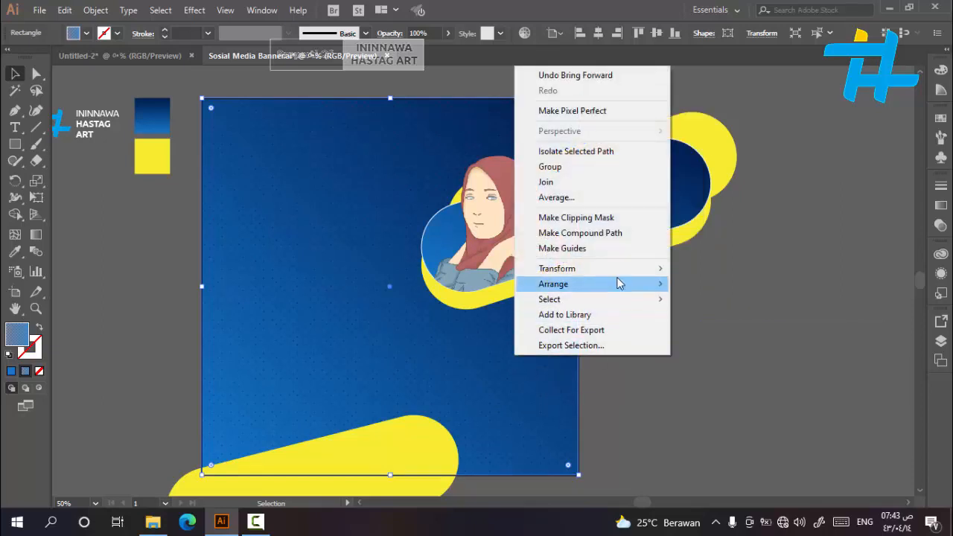
mouse_move(640, 283)
click(733, 300)
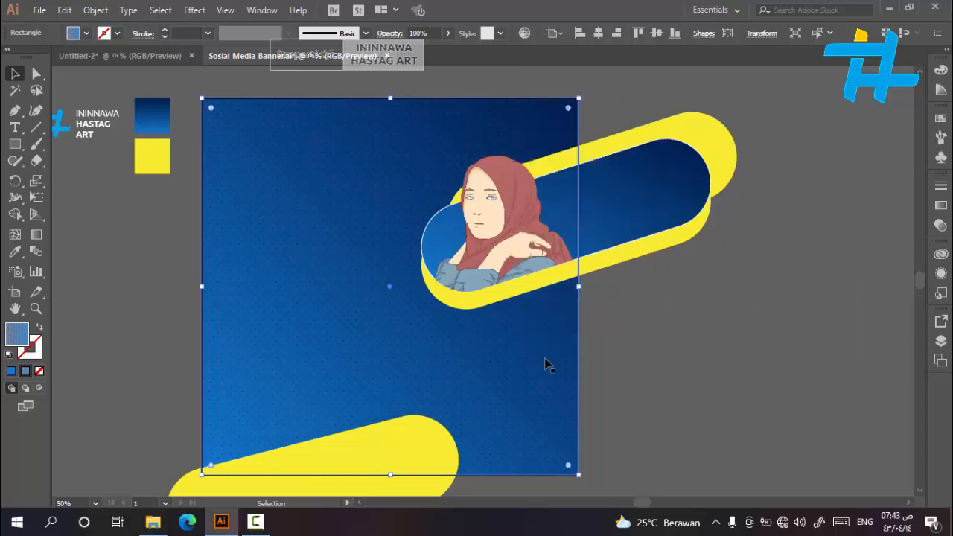
key(a)
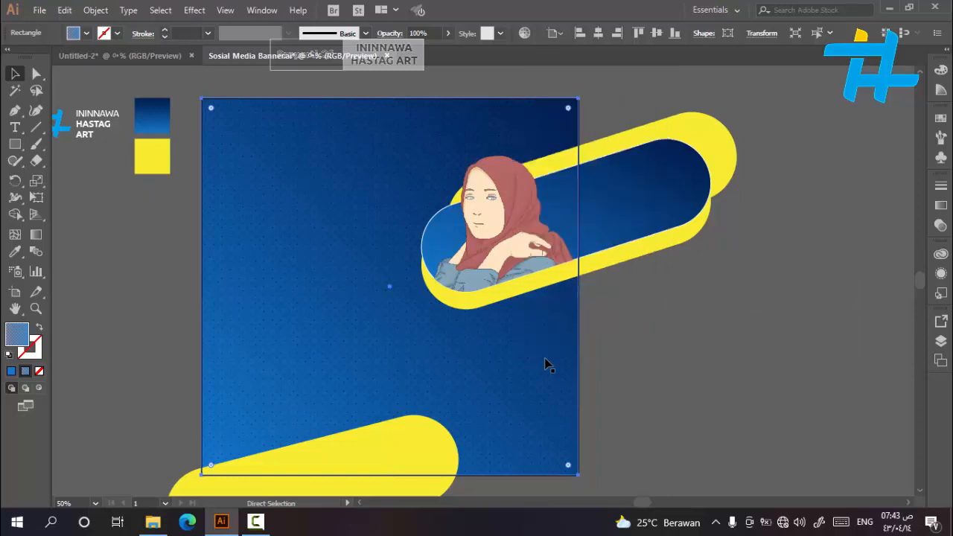
key(v)
key(a)
key(v)
click(163, 305)
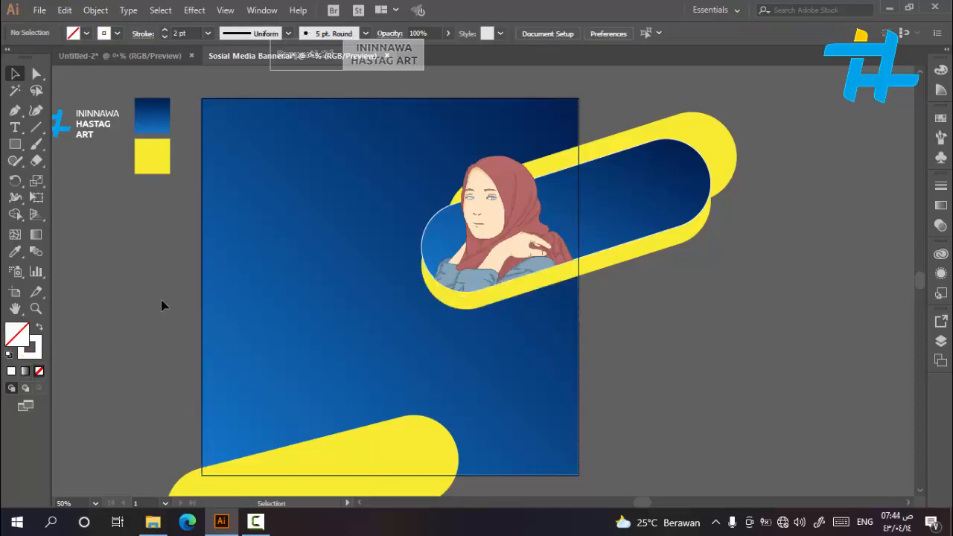
Step: Draw a wide, short white-outlined rectangle near the artboard's top, crossing its left edge
click(15, 144)
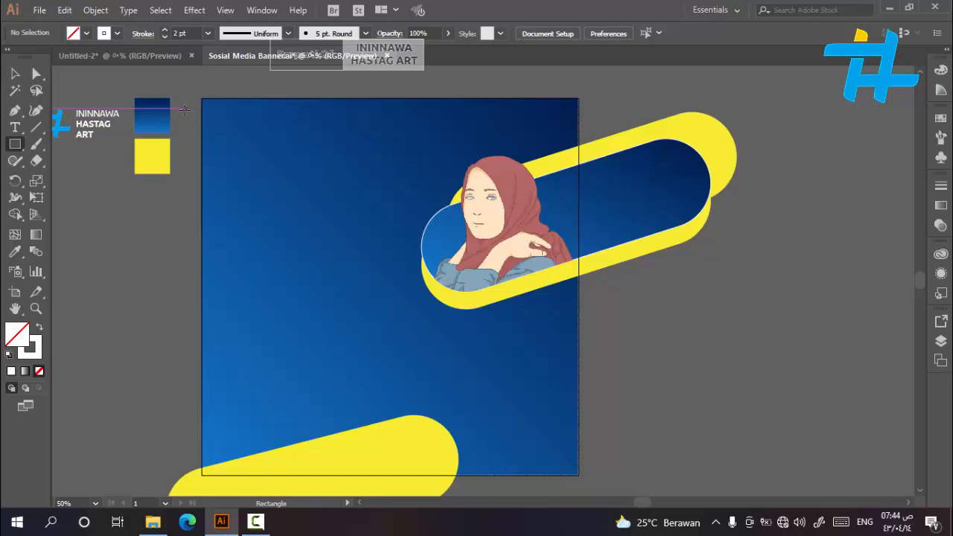
drag(192, 119, 397, 151)
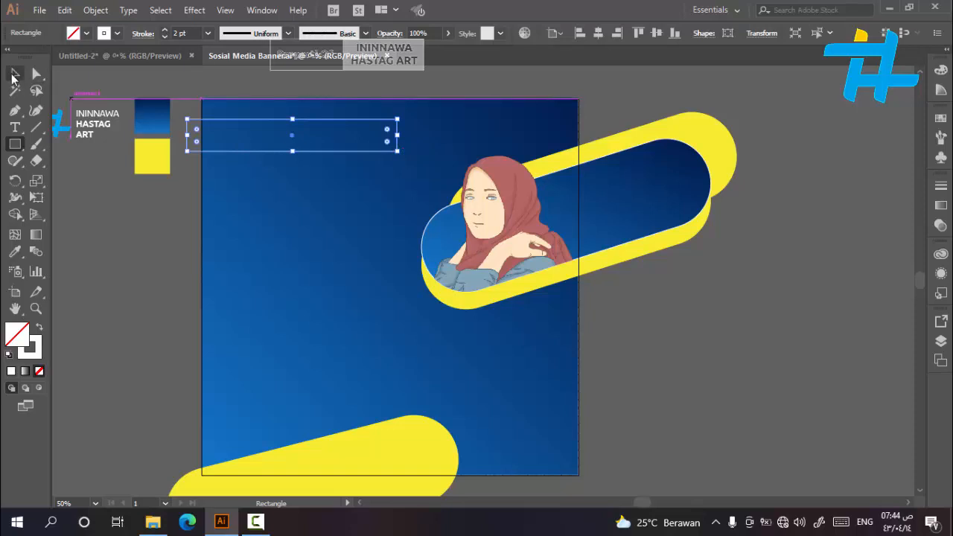
click(15, 73)
click(183, 113)
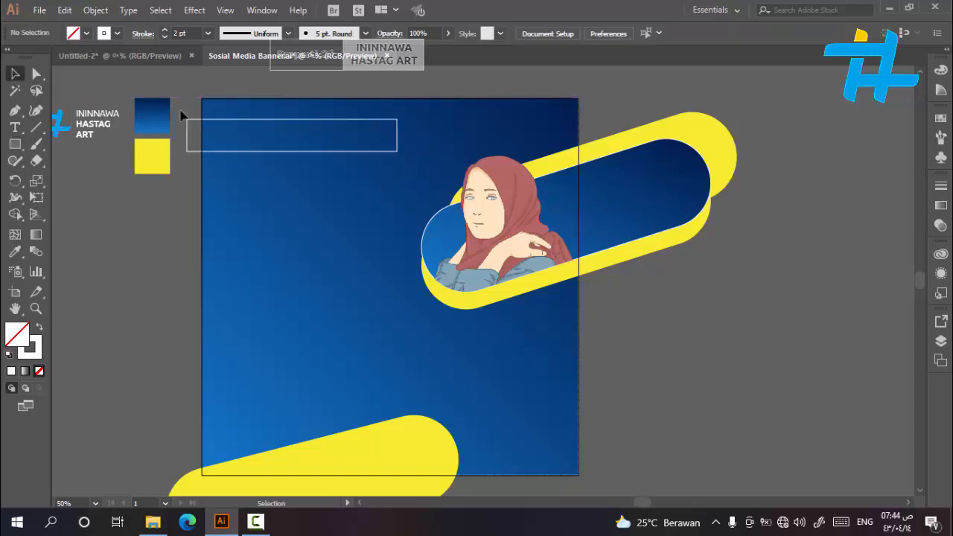
Step: Round the rectangle's corners to 46 px to form a pill and shift it left, further over the artboard's edge
click(191, 151)
key(a)
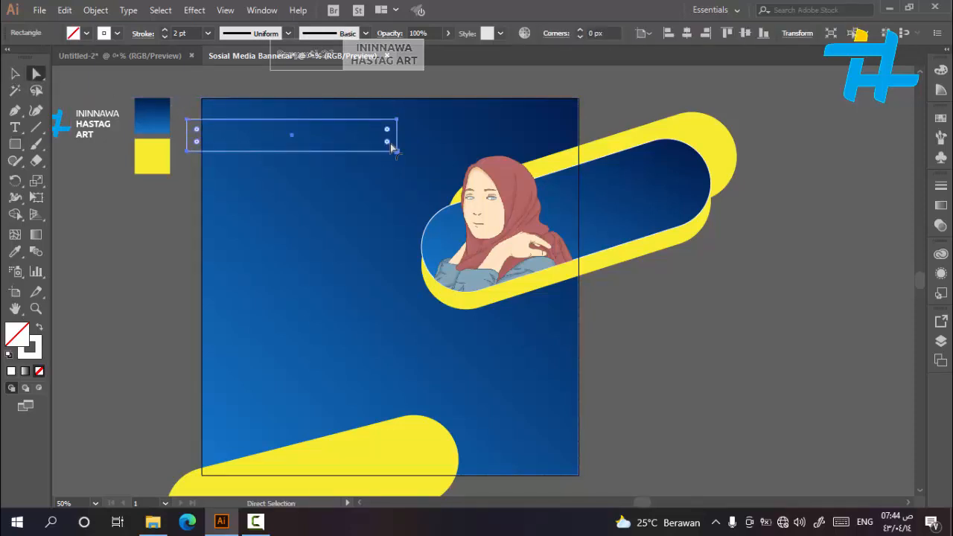
drag(387, 144, 350, 146)
click(15, 73)
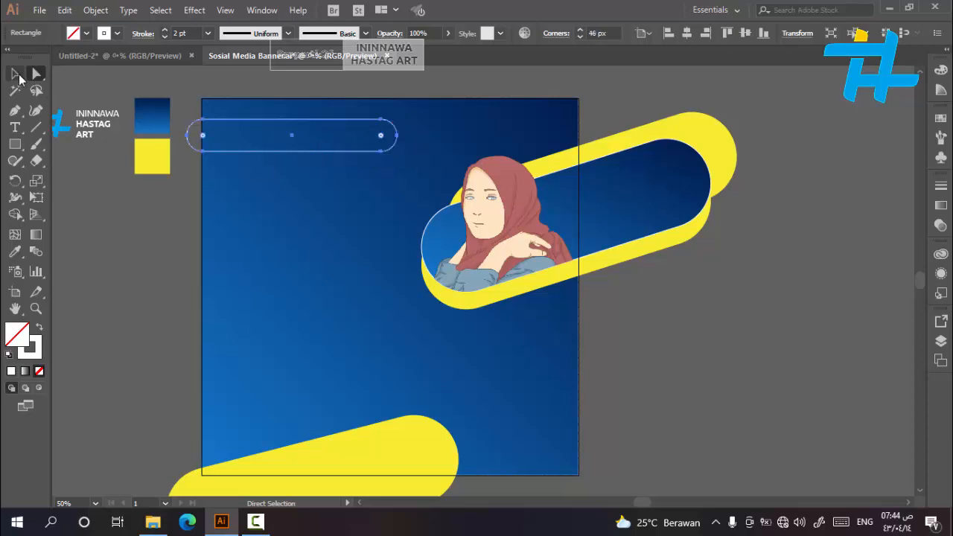
click(189, 99)
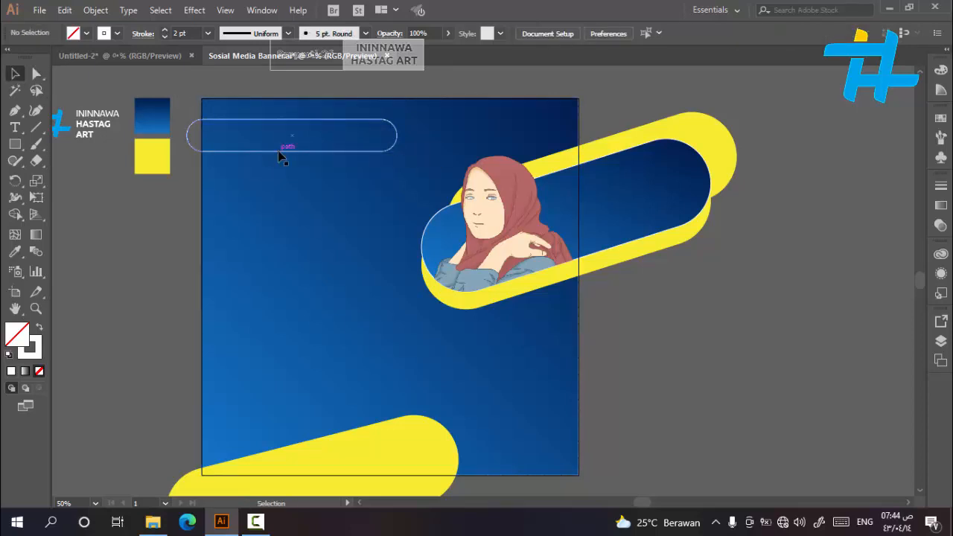
drag(283, 154, 238, 153)
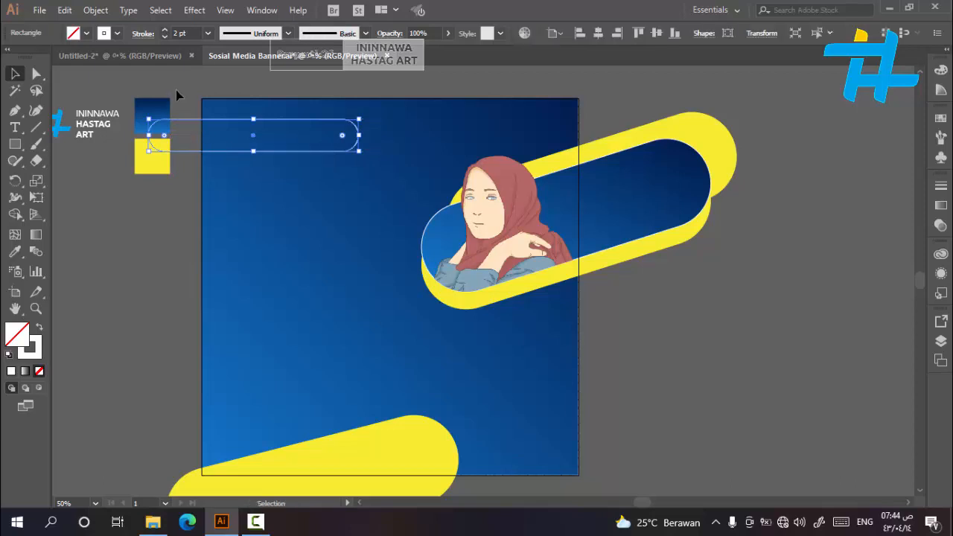
click(175, 89)
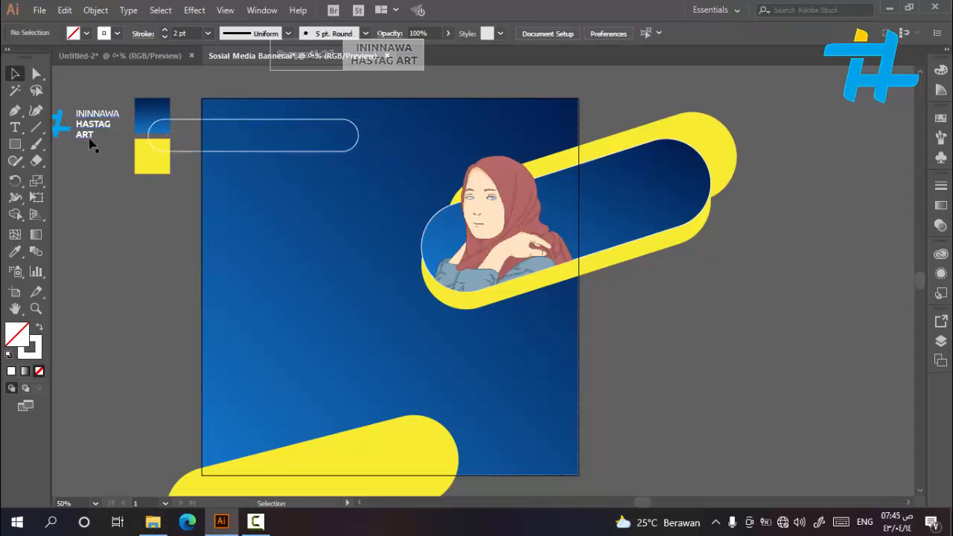
Step: Move the hashtag logo and its ININNAWA HASTAG ART text together into the outlined pill
click(62, 134)
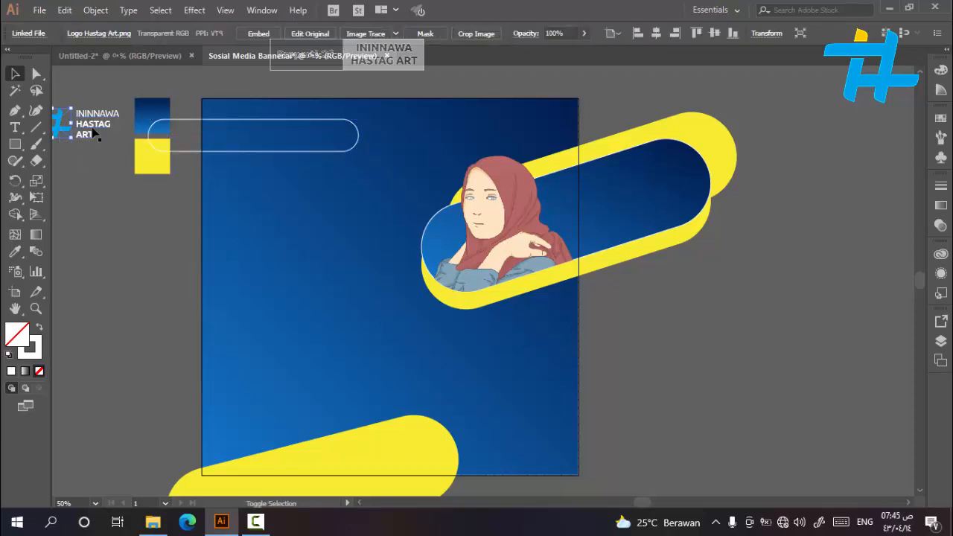
shift+click(91, 132)
drag(89, 132, 287, 145)
click(185, 89)
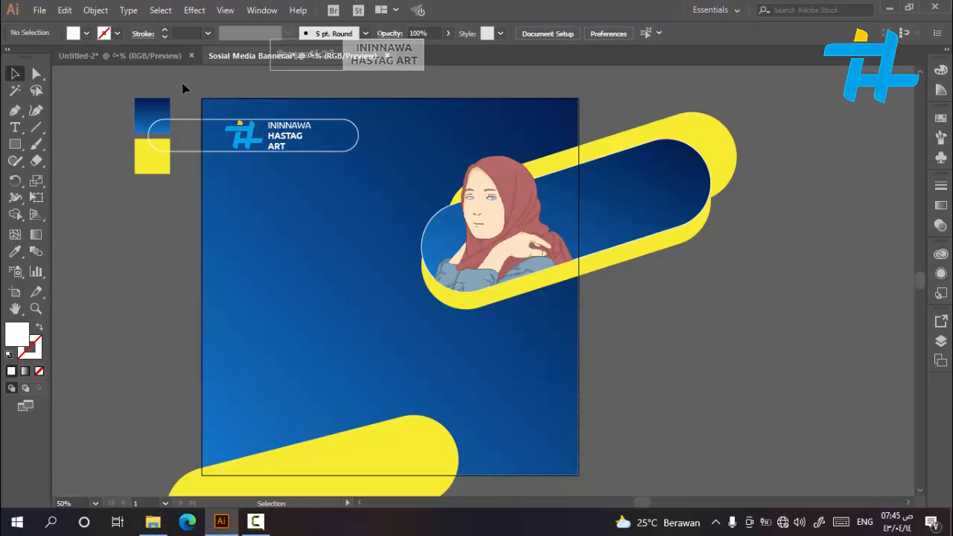
Step: Rearrange the logo text into two lines, "ININNAWA HASTAG" above "ART"
scroll(233, 132, up, 1)
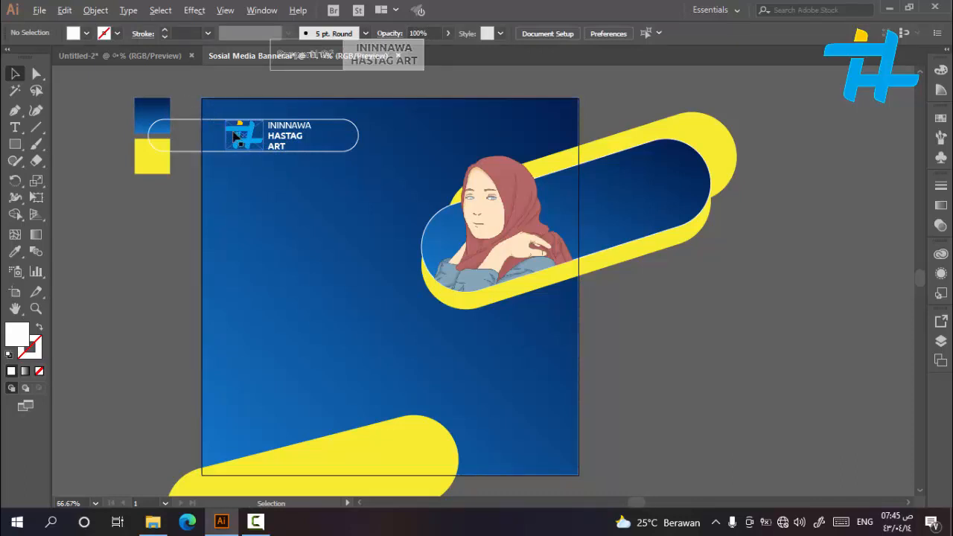
click(286, 142)
key(t)
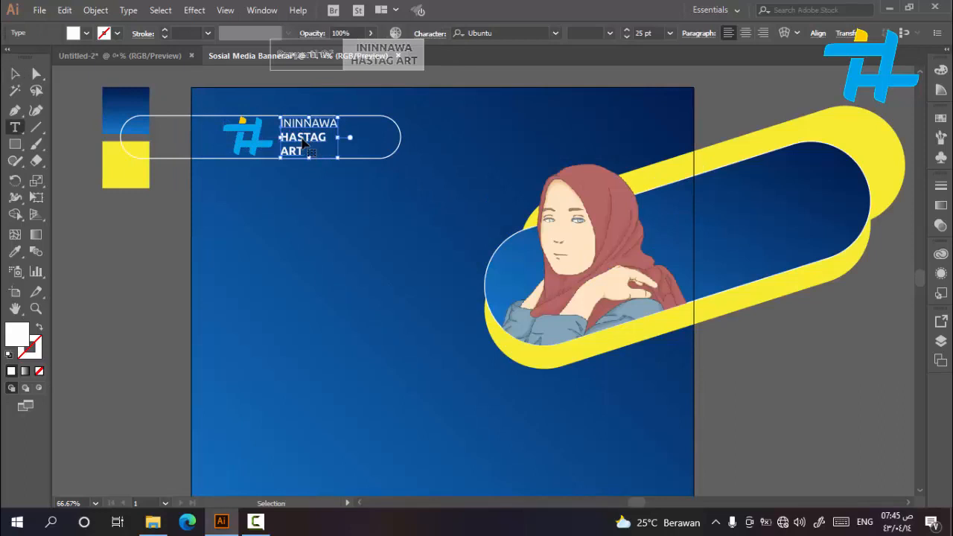
click(303, 139)
key(Delete)
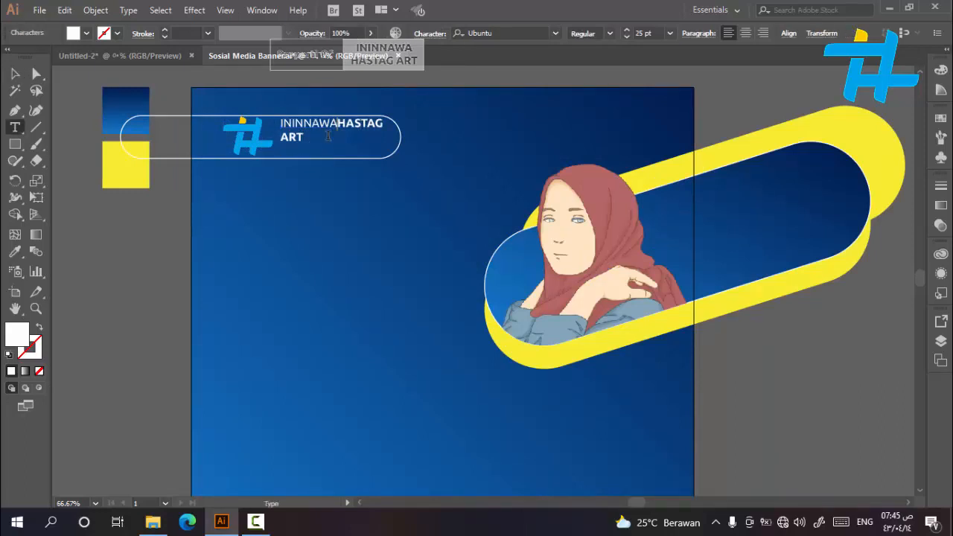
key(Escape)
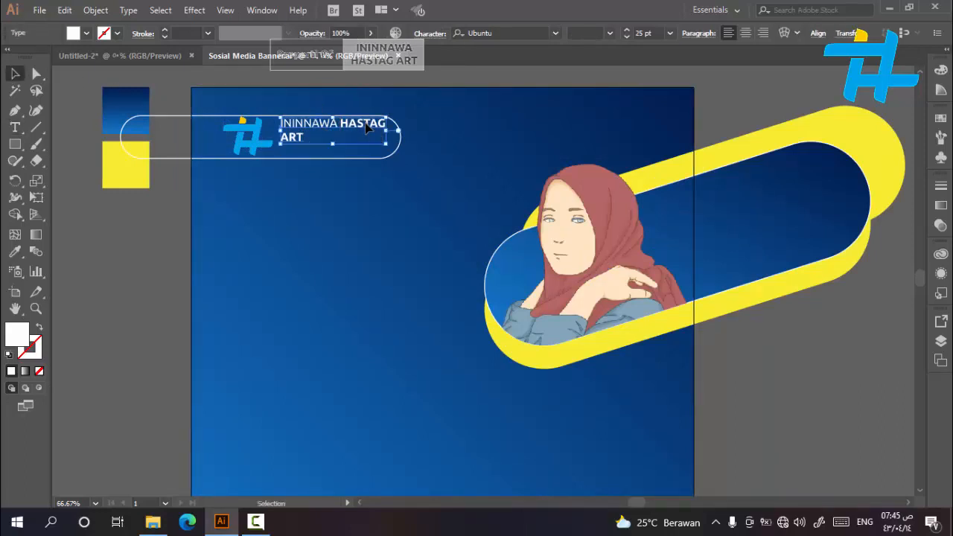
Step: Move the logo text slightly down and right so it sits vertically centred in the pill beside the logo
drag(364, 123, 366, 130)
key(Right)
key(Right)
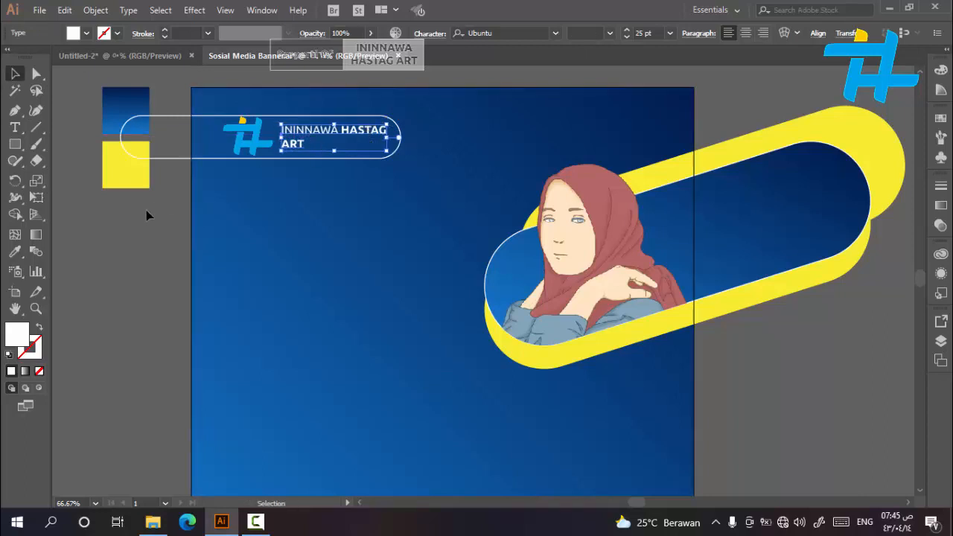
click(134, 253)
Step: Set the whole logo text to the Bold font style
click(335, 132)
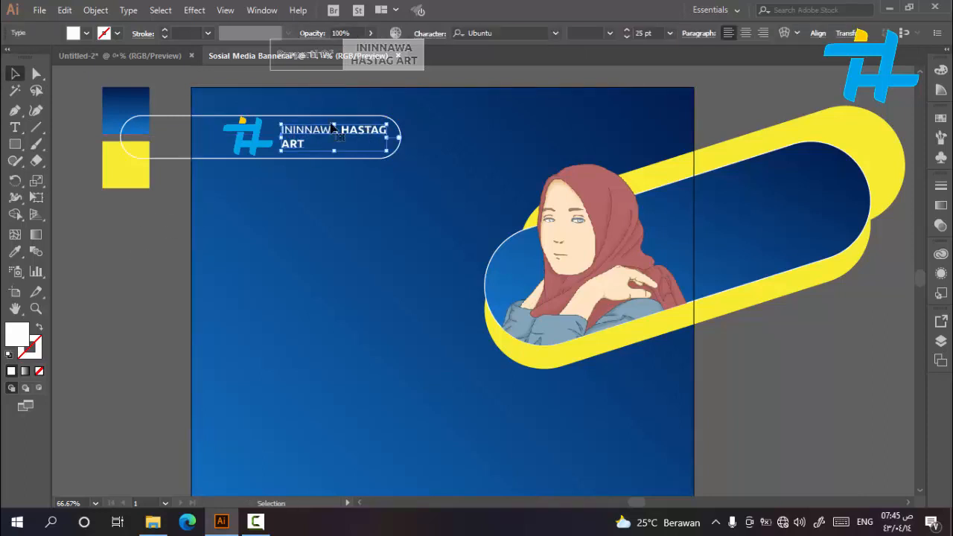
click(612, 33)
click(596, 142)
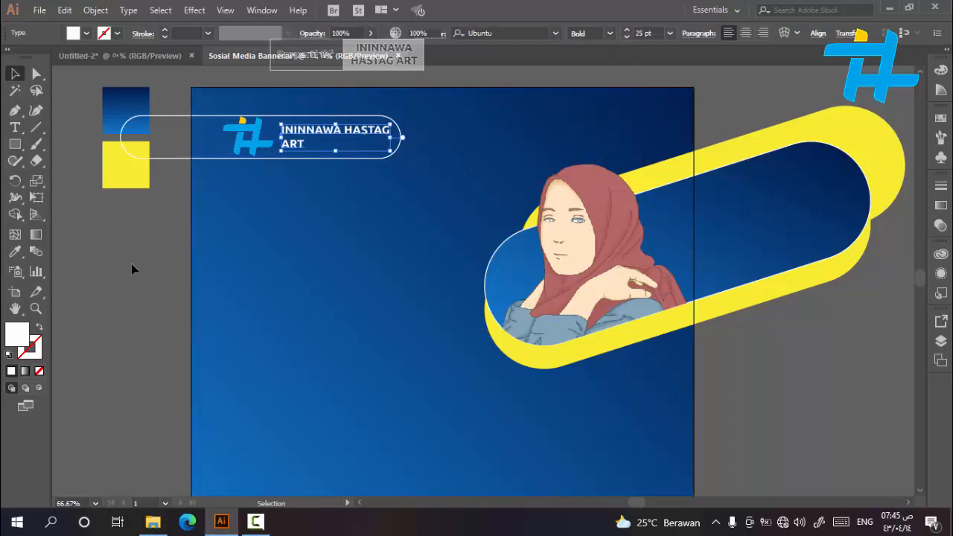
click(131, 265)
scroll(221, 198, down, 1)
click(255, 138)
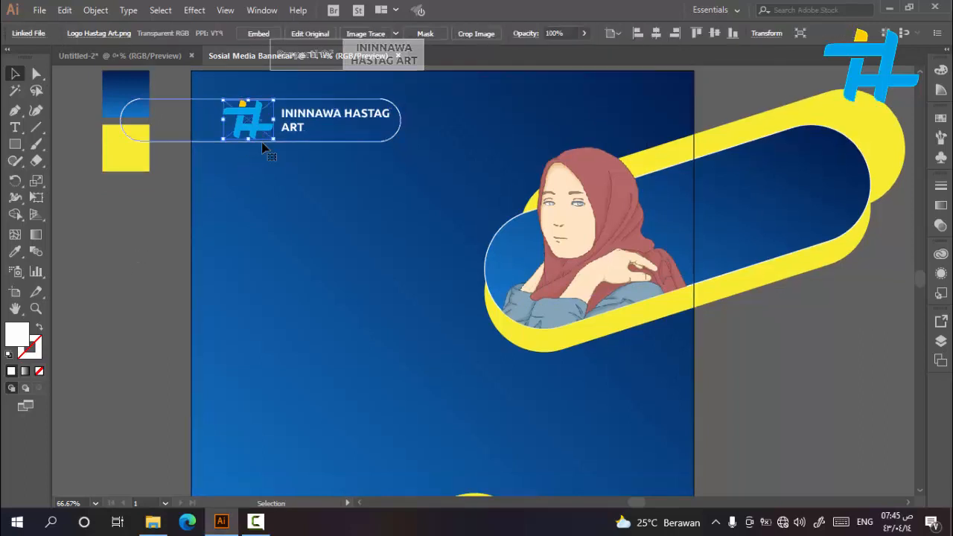
click(106, 241)
scroll(261, 156, up, 2)
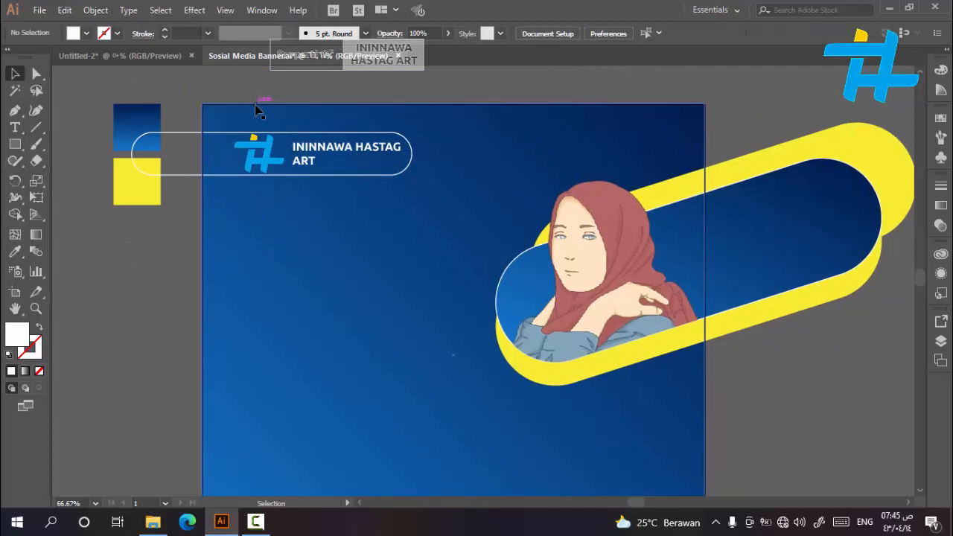
Step: Duplicate the outlined pill to the left so its rounded end surrounds the logo, and fill the copy with white
click(396, 178)
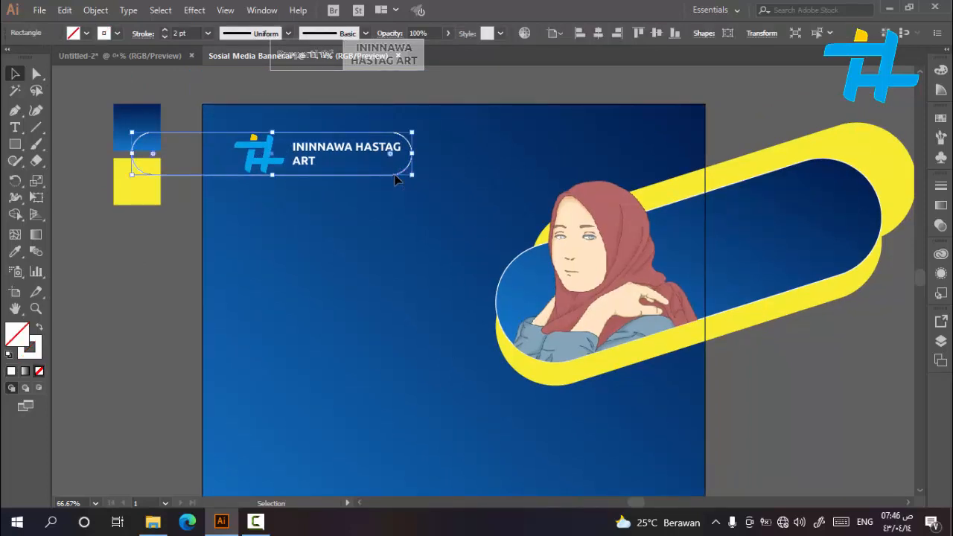
drag(397, 179, 275, 178)
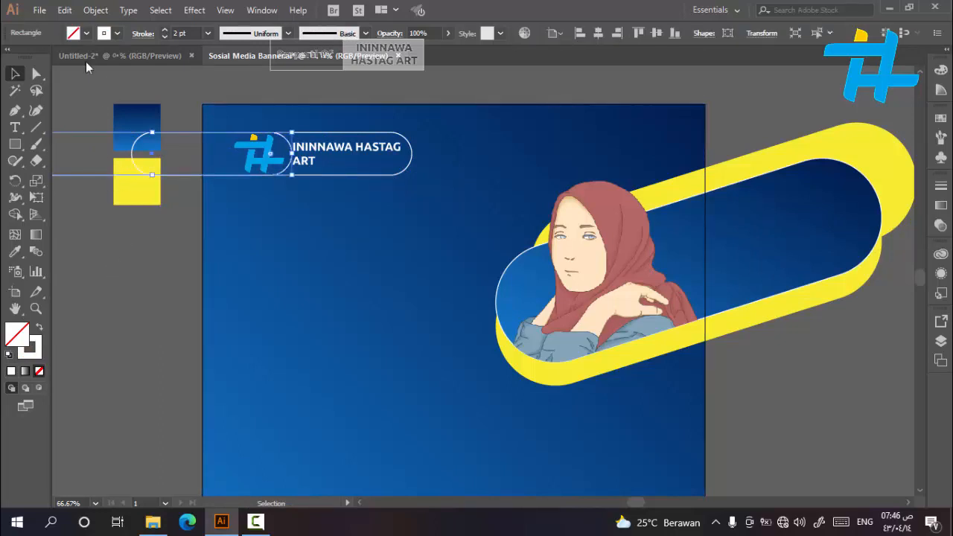
click(86, 33)
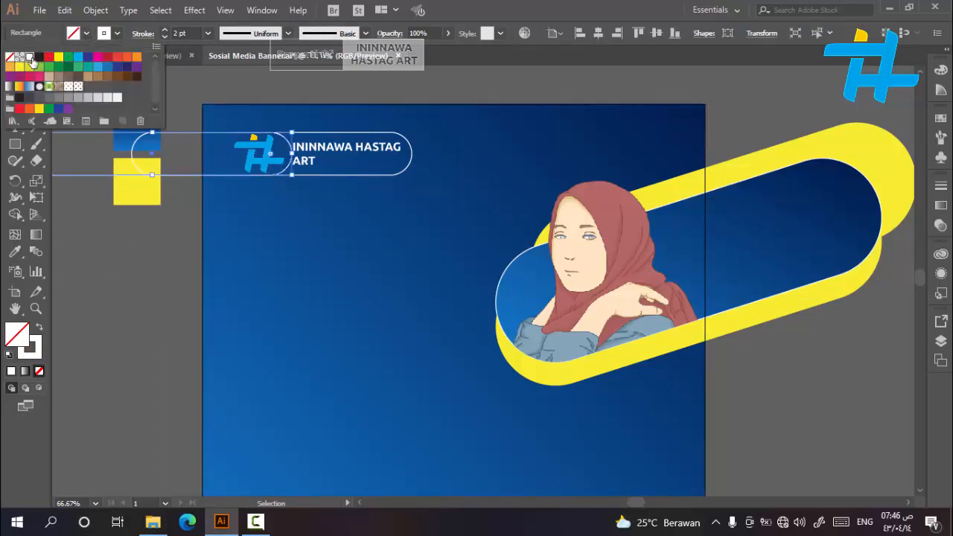
click(30, 57)
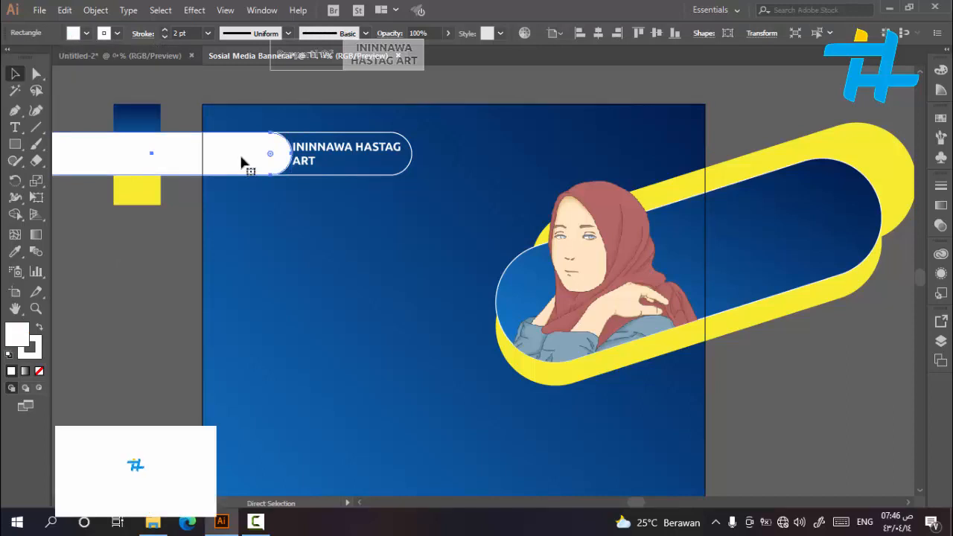
Step: Send the white pill backward behind the hashtag logo and deselect it
key(ctrl+[)
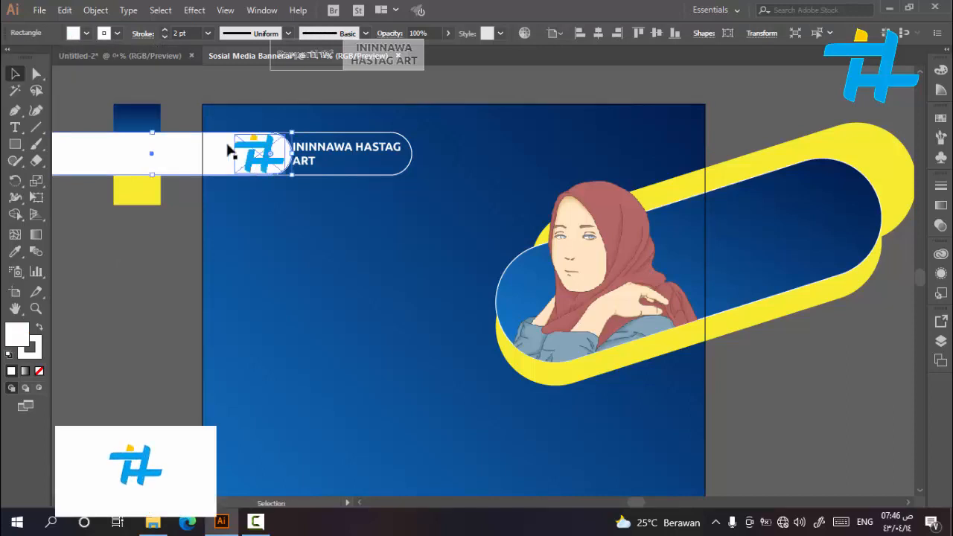
click(169, 88)
scroll(119, 88, down, 1)
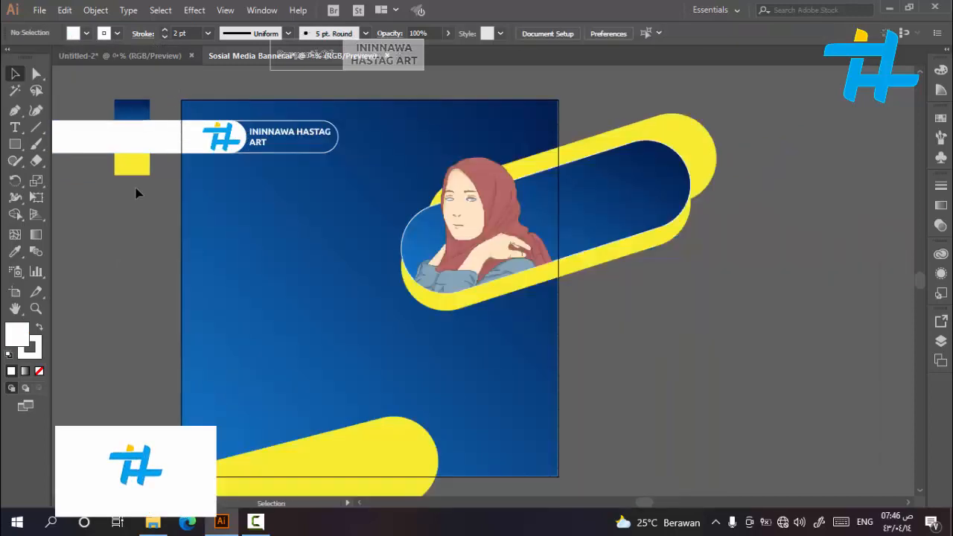
Step: Add placeholder text to the left of the woman below the logo pill, and enlarge it to about 95 pt
click(15, 131)
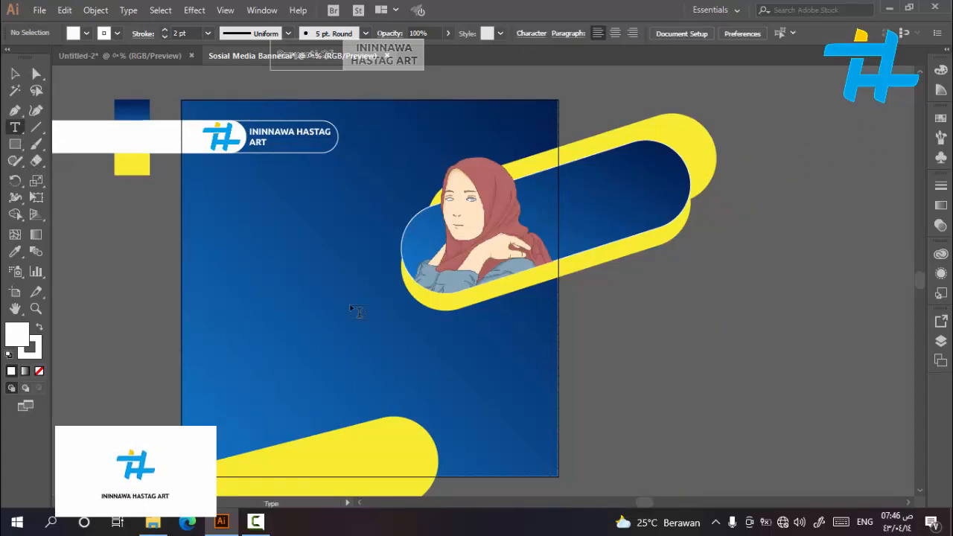
click(237, 225)
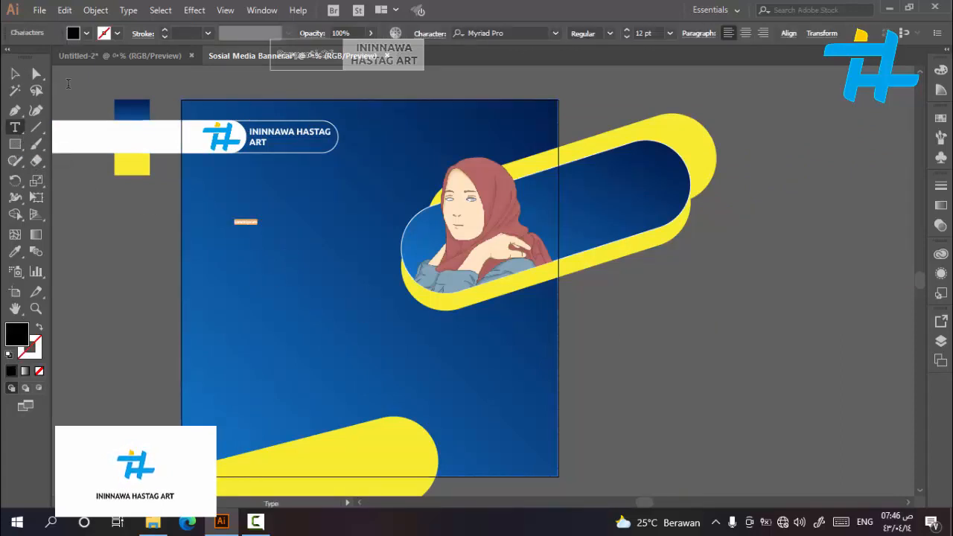
click(15, 73)
drag(262, 231, 415, 281)
drag(345, 265, 308, 220)
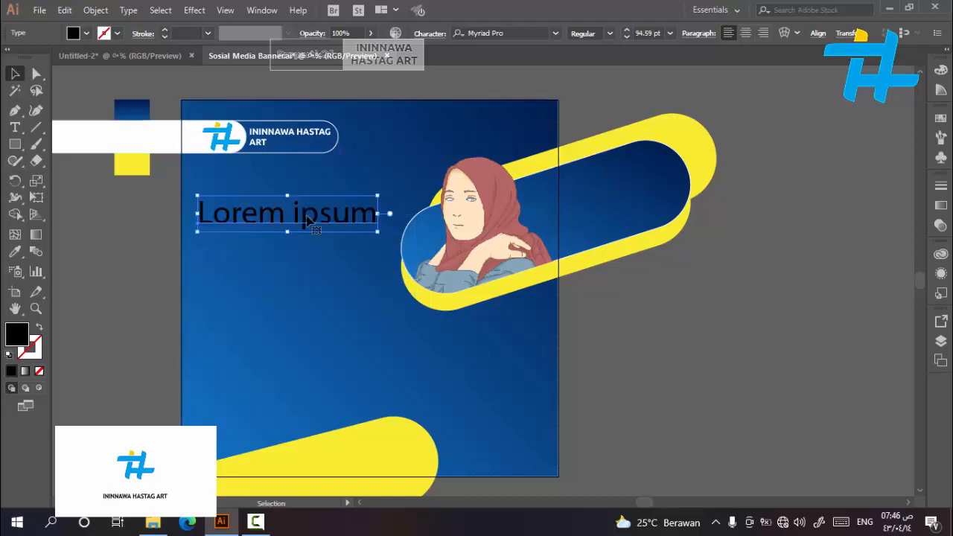
Step: Replace the placeholder text with "SOSIAL MEDIA"
key(t)
drag(380, 215, 119, 219)
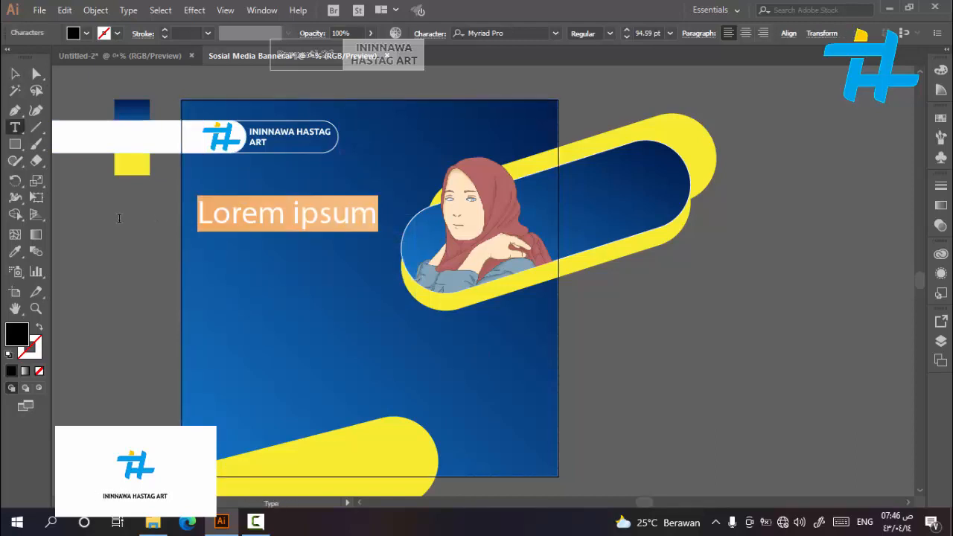
text(SOSIAL MEDIA)
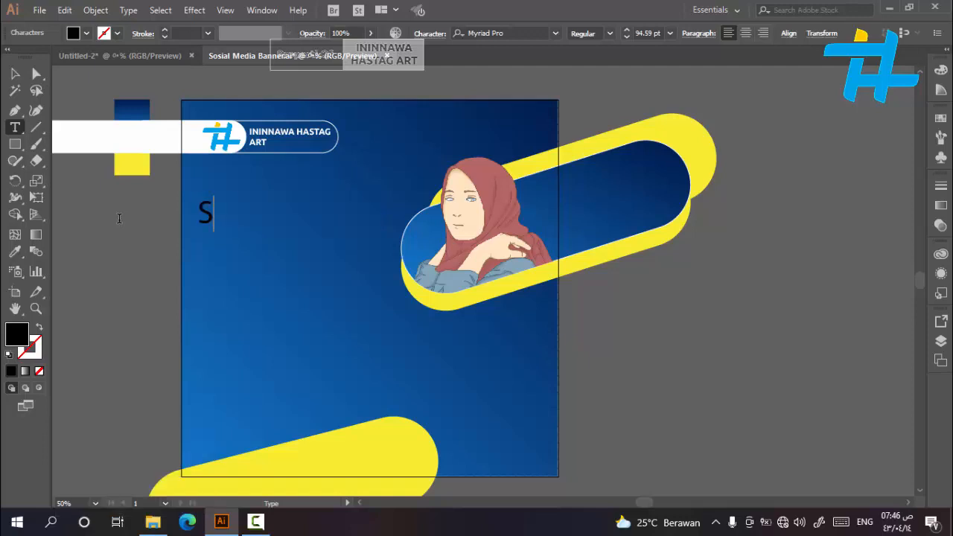
key(Escape)
Step: Set the SOSIAL MEDIA text to the Ubuntu Medium font at 45 pt
click(512, 33)
text(UB)
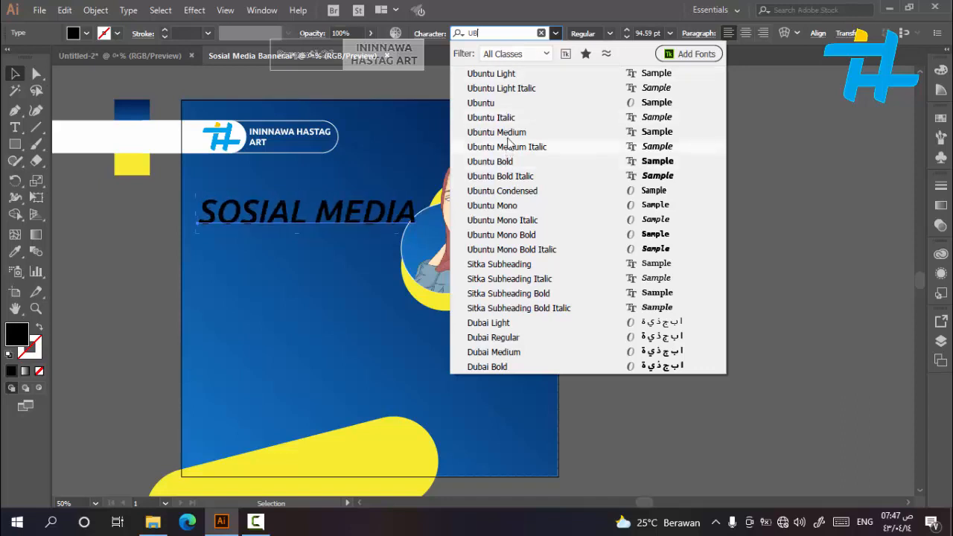
click(508, 132)
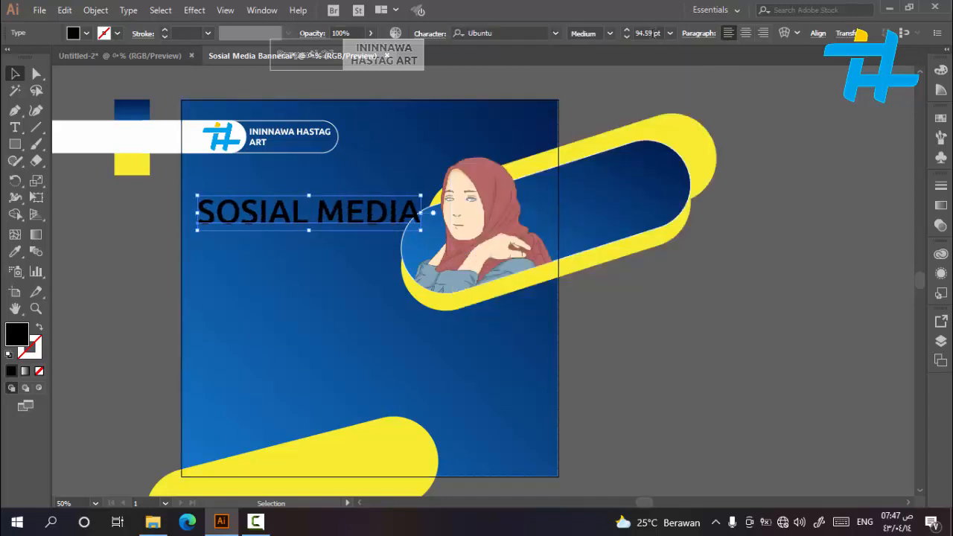
click(653, 33)
text(45)
key(Return)
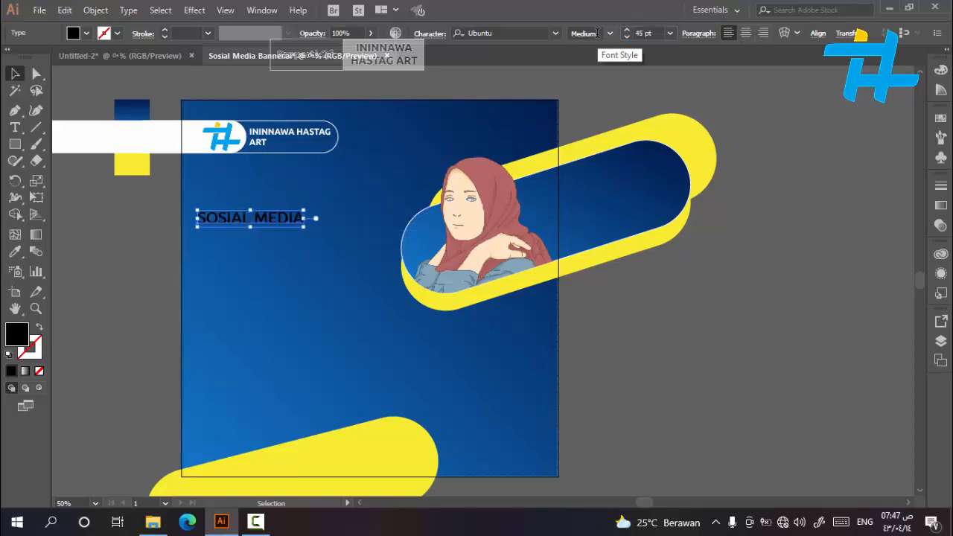
Step: Fill the SOSIAL MEDIA text with white and move it slightly right and down below the logo pill
click(87, 33)
click(30, 57)
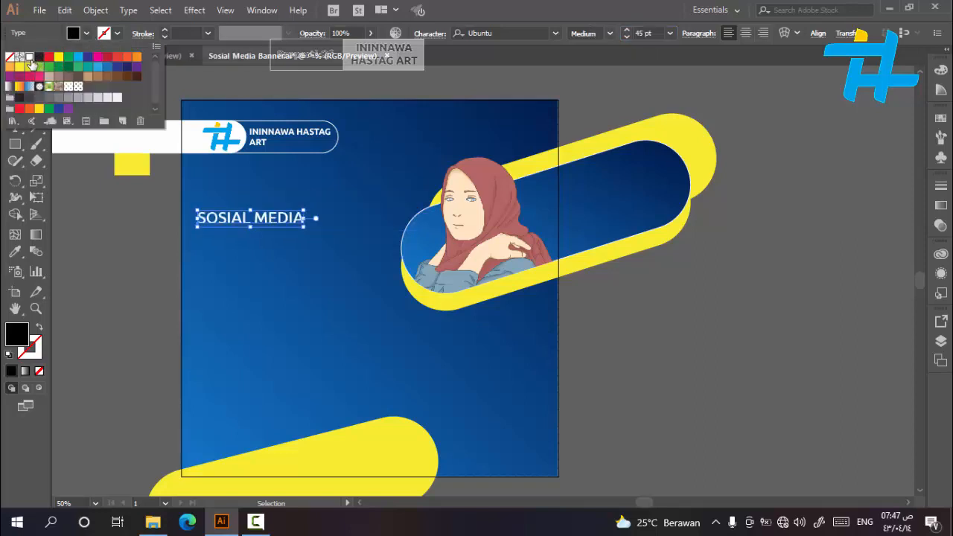
click(129, 284)
click(129, 288)
drag(268, 227, 289, 229)
click(108, 256)
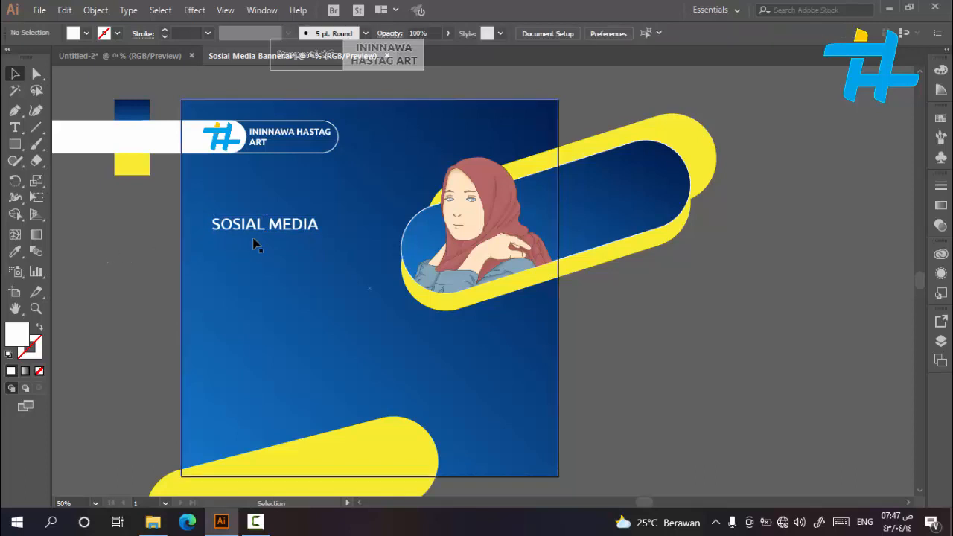
Step: Duplicate the SOSIAL MEDIA text directly below itself and replace the copy's wording with "BANNER"
drag(258, 230, 258, 248)
key(t)
drag(319, 247, 196, 250)
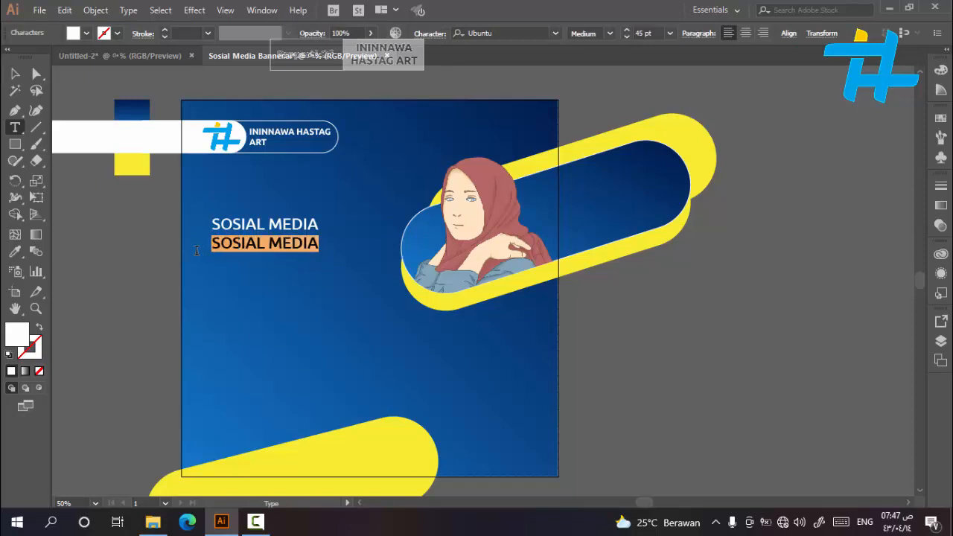
text(b)
key(BackSpace)
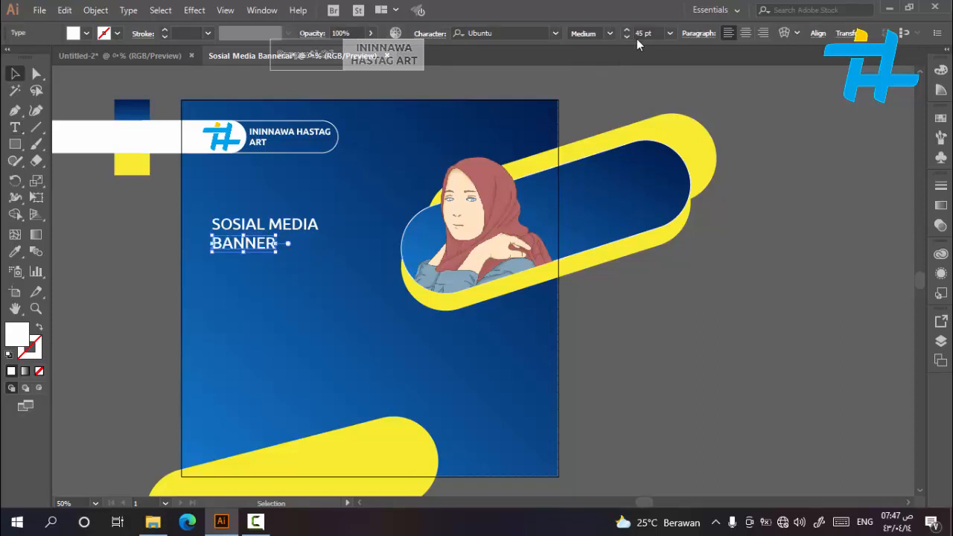
Step: Set the BANNER text to 99 pt and position it just below the SOSIAL MEDIA line
drag(644, 34, 618, 37)
text(99)
key(Return)
drag(324, 246, 324, 259)
click(120, 237)
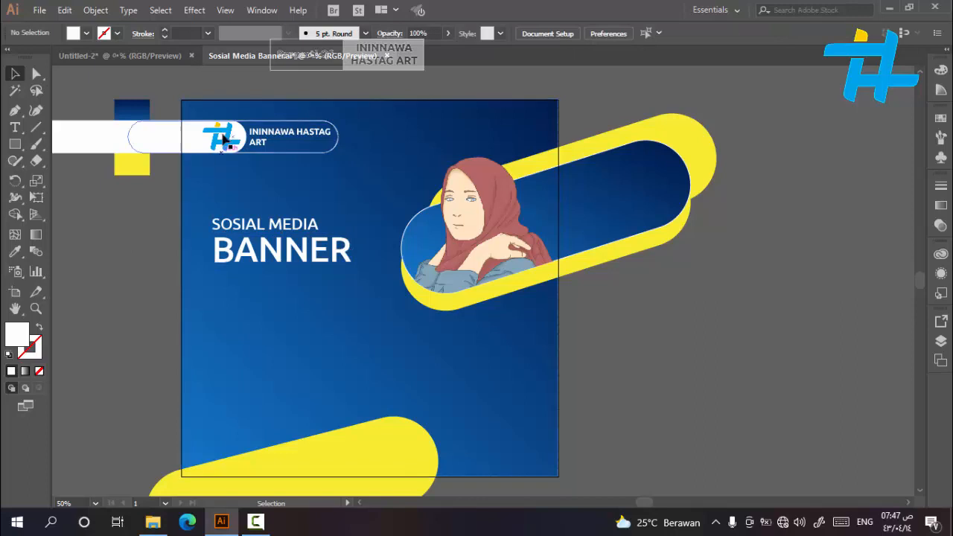
Step: Select the white pill, logo, outlined pill and brand name together and move the badge slightly right
click(59, 143)
scroll(220, 141, up, 1)
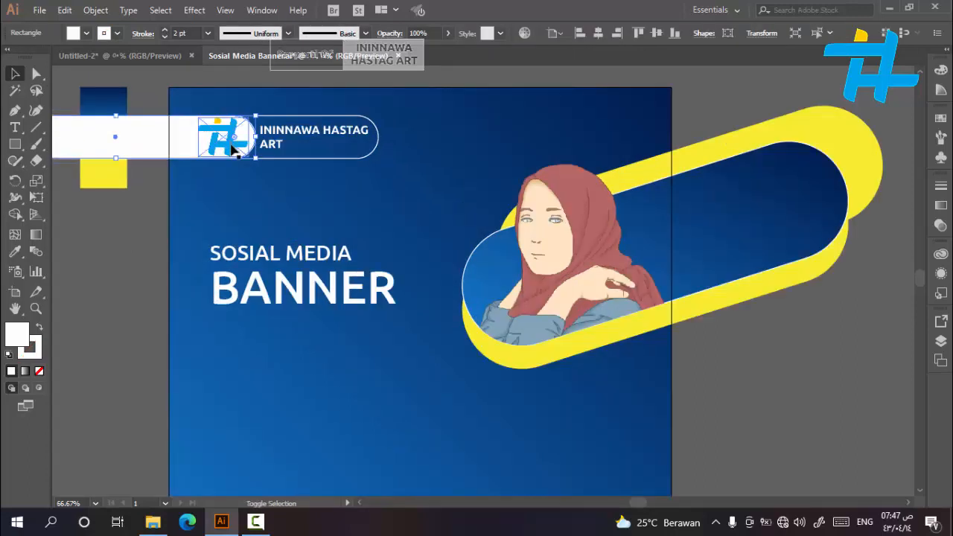
shift+click(221, 140)
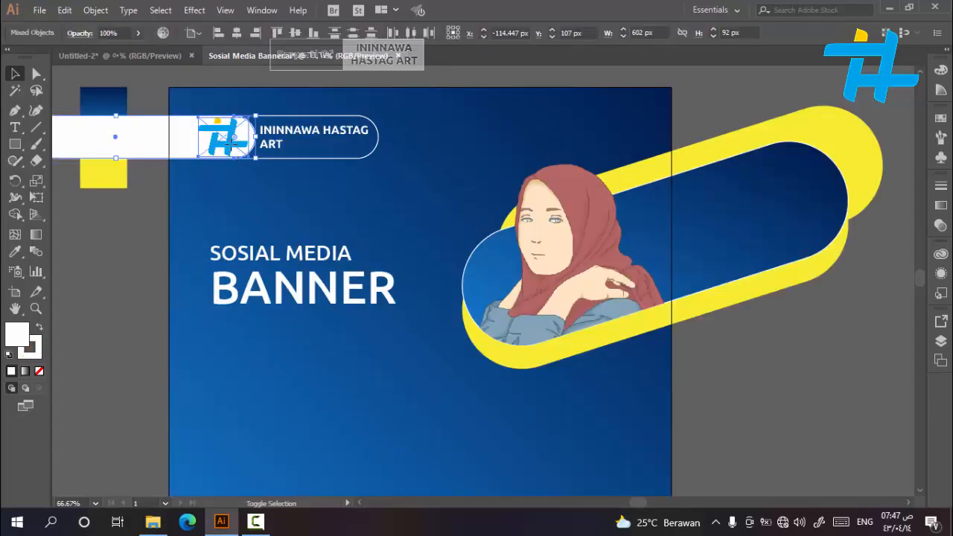
shift+click(370, 155)
key(super+space)
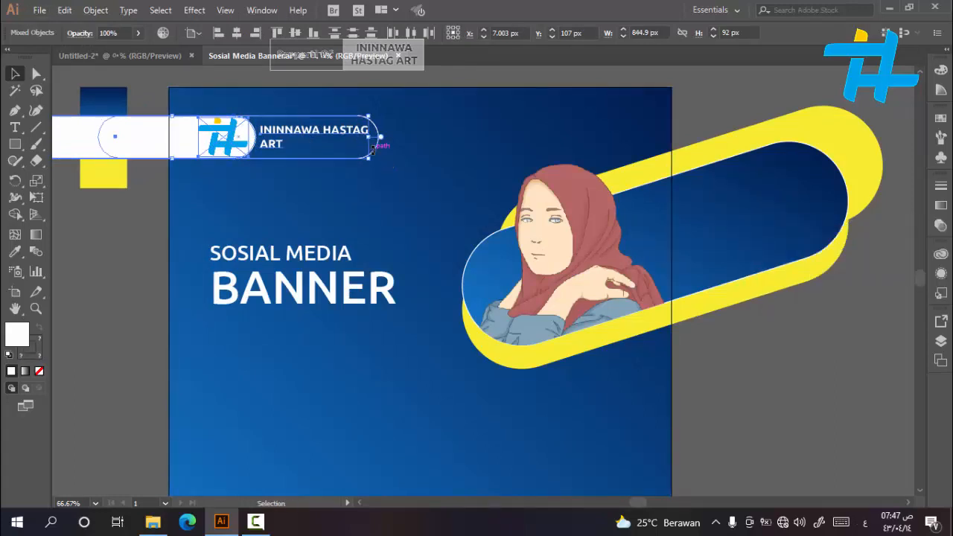
scroll(380, 155, up, 1)
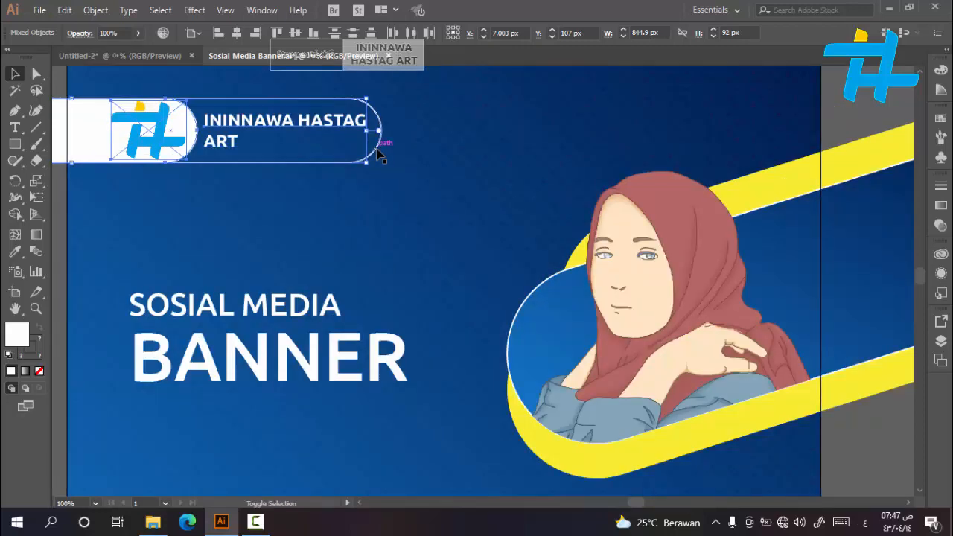
shift+click(378, 154)
drag(304, 127, 321, 127)
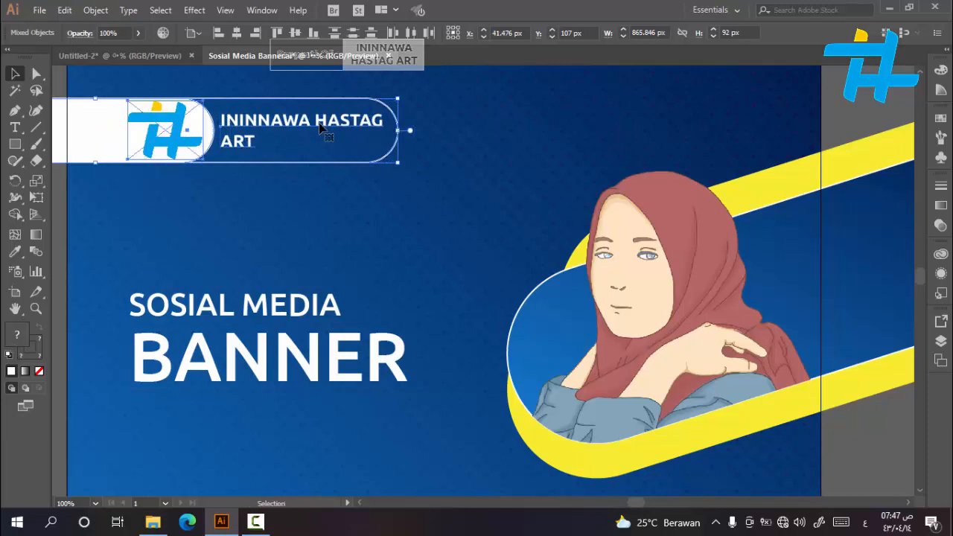
Step: Nudge the selected logo badge slightly left in five small increments, then deselect it
scroll(340, 132, down, 1)
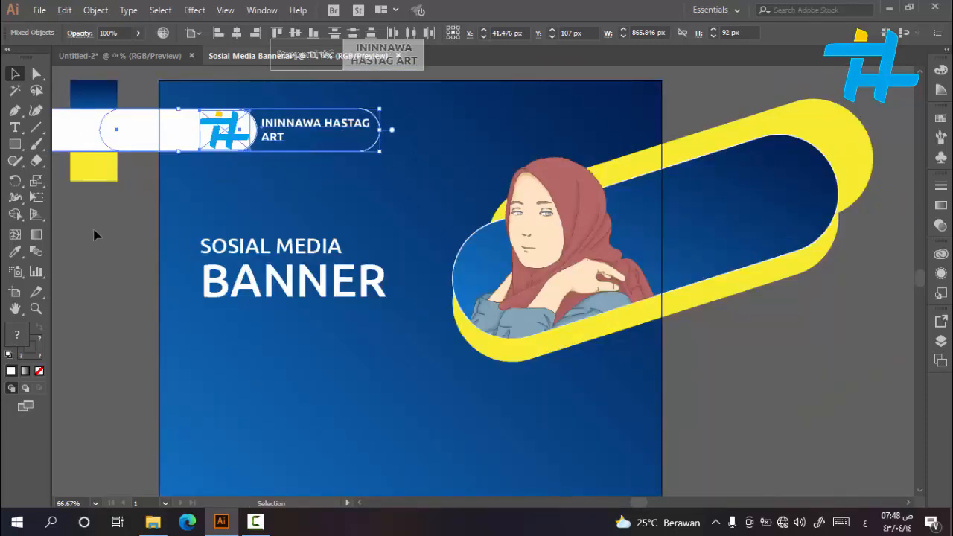
key(Left)
key(Left)
key(Left)
key(Left)
key(Left)
click(82, 253)
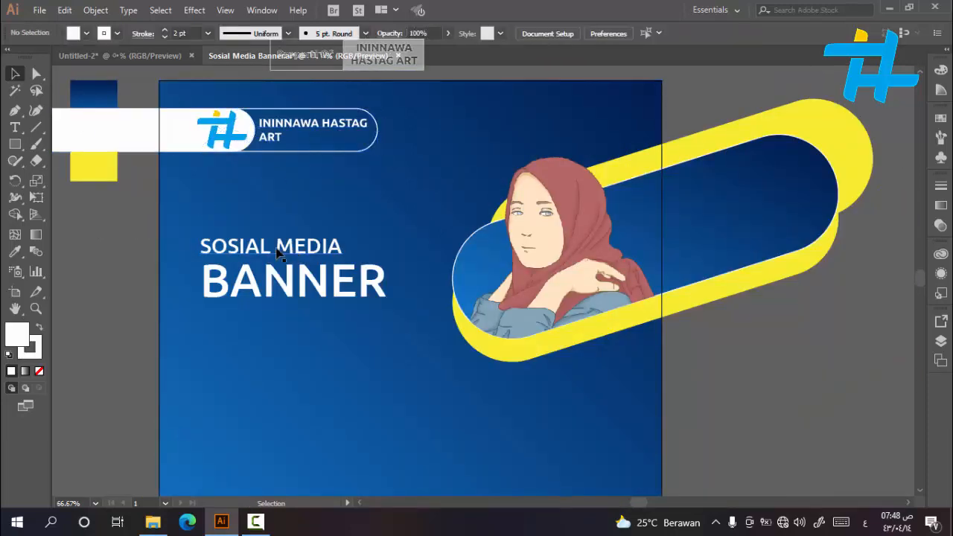
Step: Shift the SOSIAL MEDIA and BANNER texts slightly left so both line up with the logo's left edge
drag(244, 249, 240, 250)
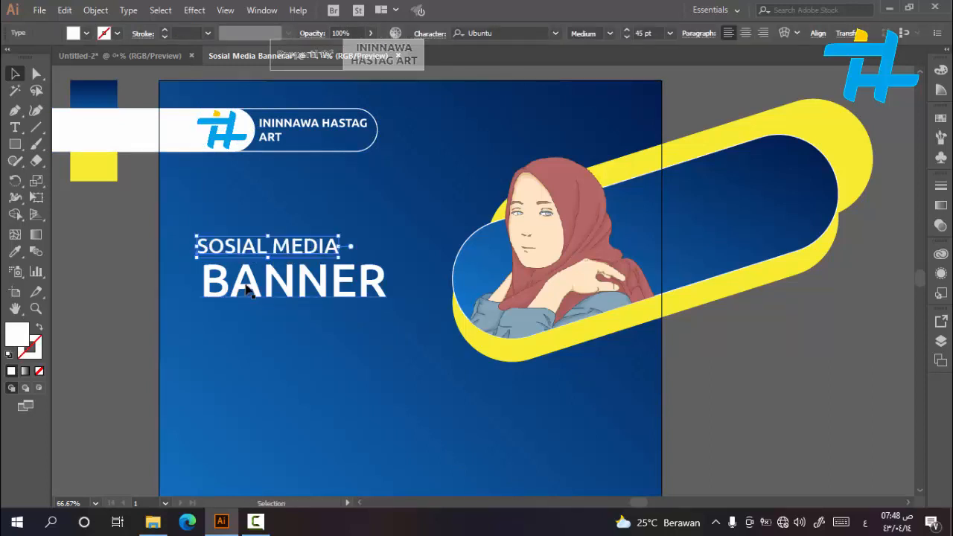
drag(248, 290, 218, 286)
click(111, 266)
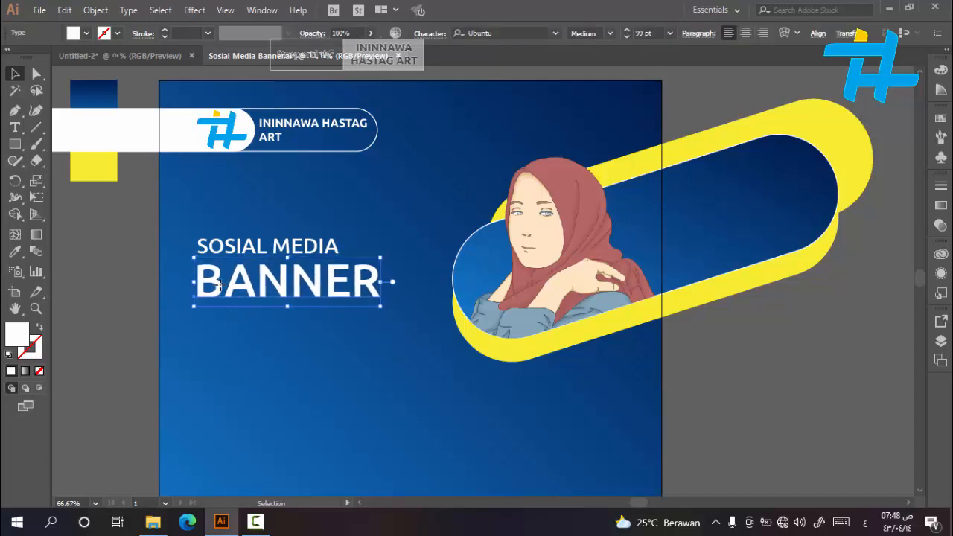
click(86, 279)
Step: Enlarge the BANNER text to 114 pt
scroll(242, 264, down, 1)
scroll(242, 264, down, 1)
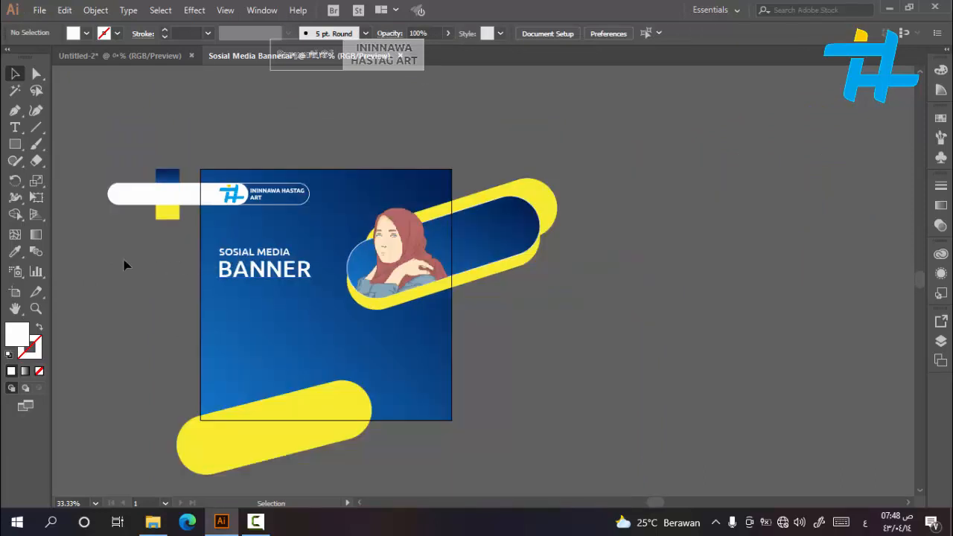
click(290, 274)
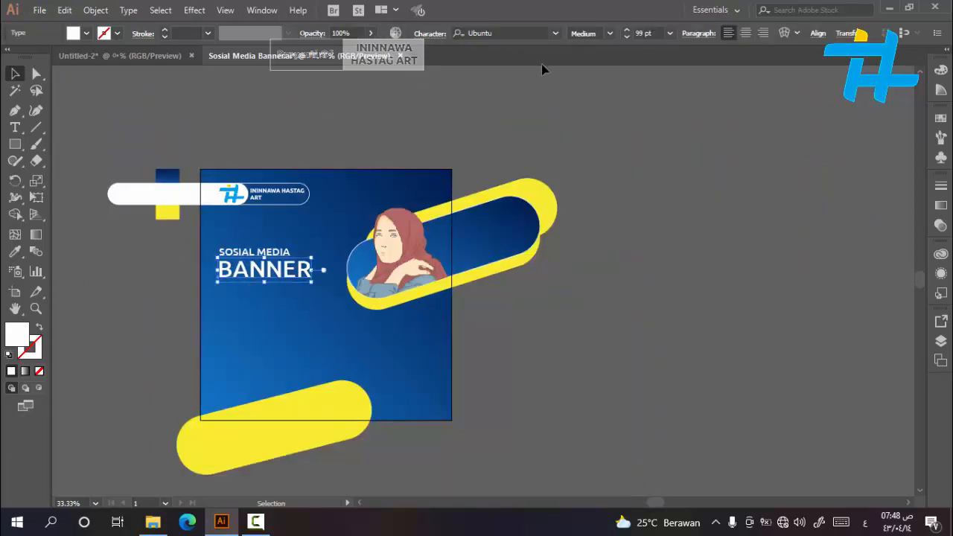
click(639, 33)
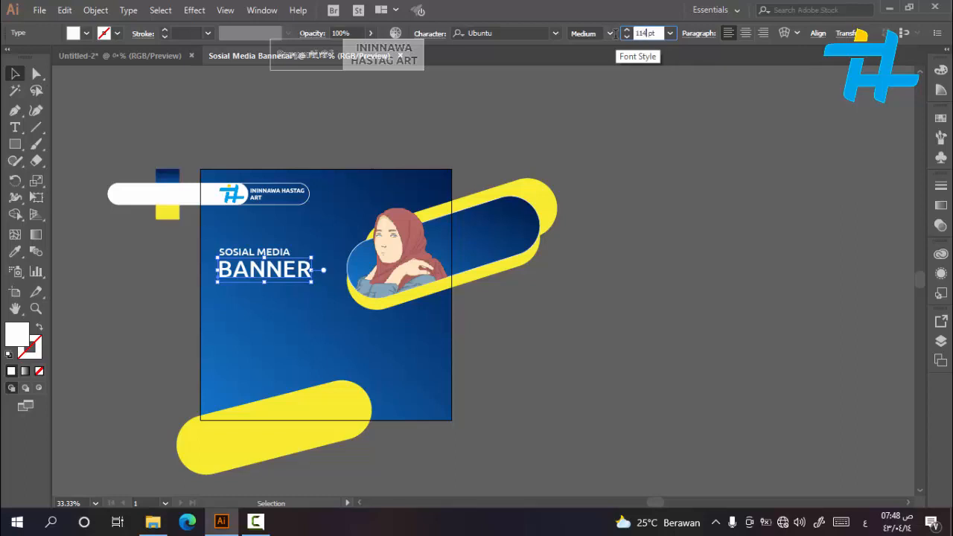
text(114)
key(Return)
click(145, 265)
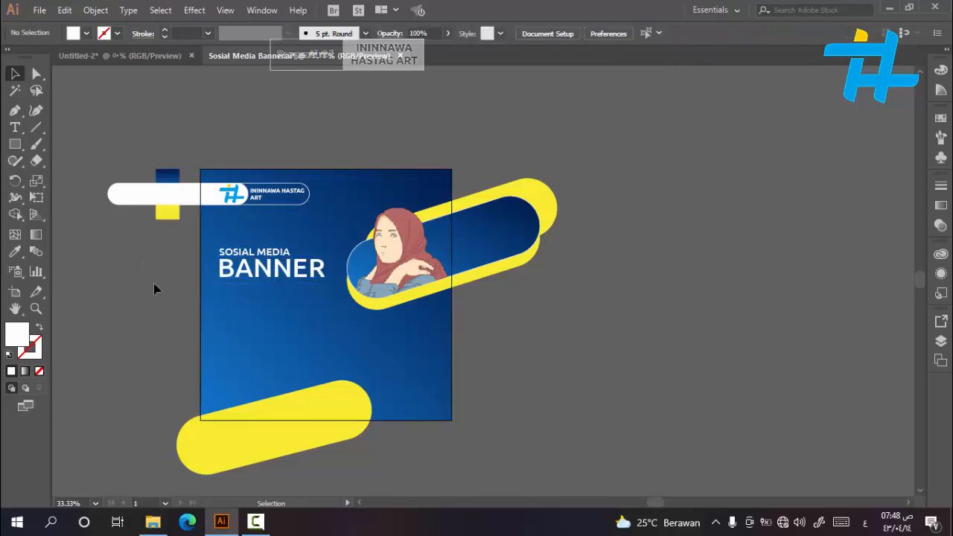
Step: Enlarge the SOSIAL MEDIA text to 54 pt and nudge it slightly up above BANNER
scroll(153, 284, up, 1)
click(314, 238)
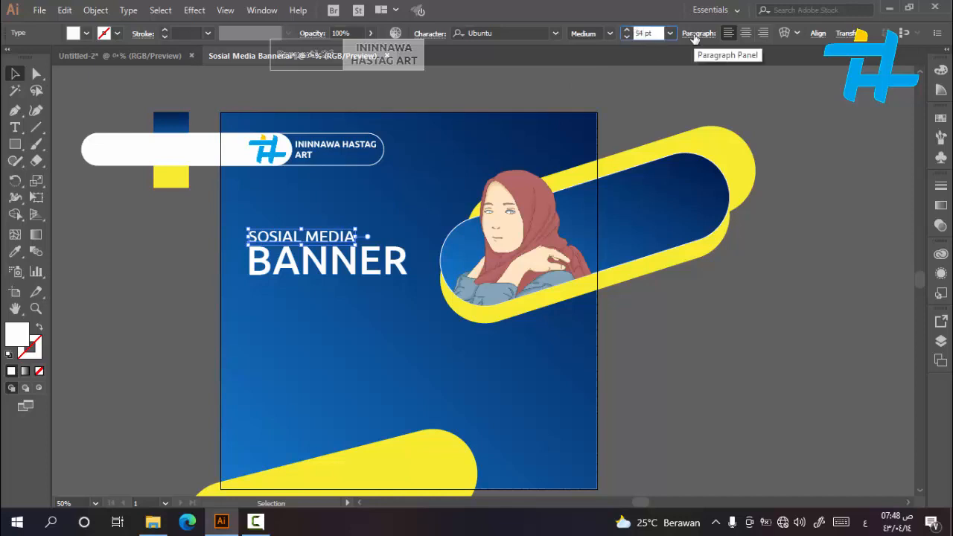
key(Return)
click(153, 288)
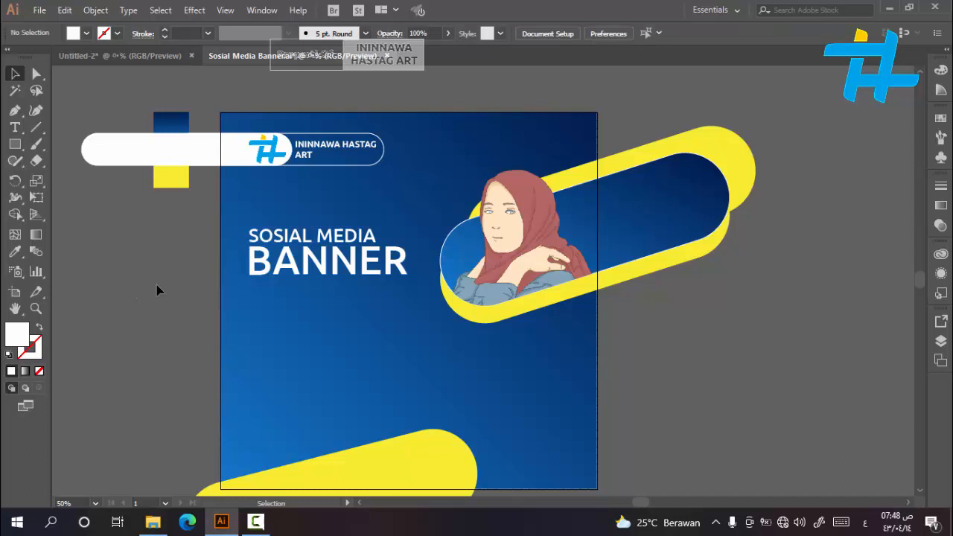
click(325, 235)
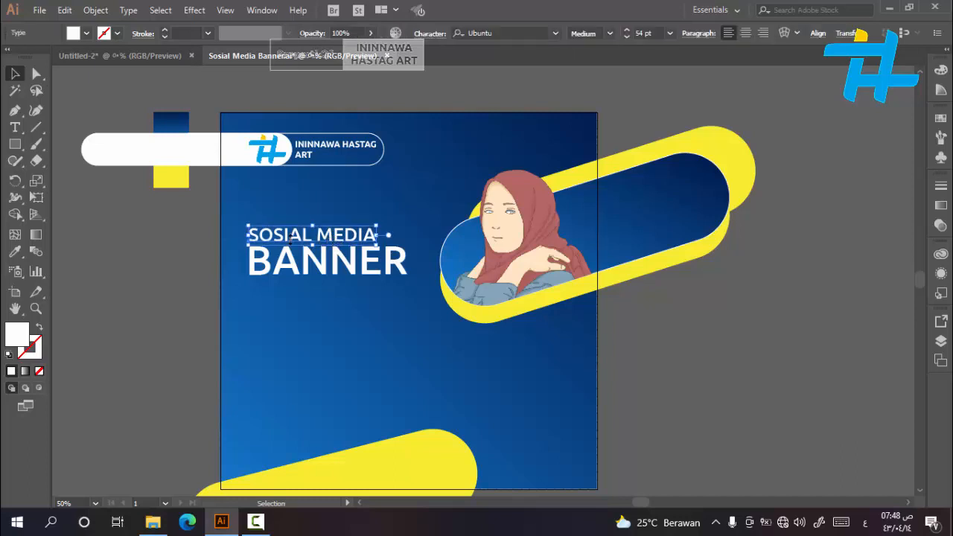
click(157, 308)
Step: Place a new Lorem ipsum placeholder text below the BANNER heading
click(14, 127)
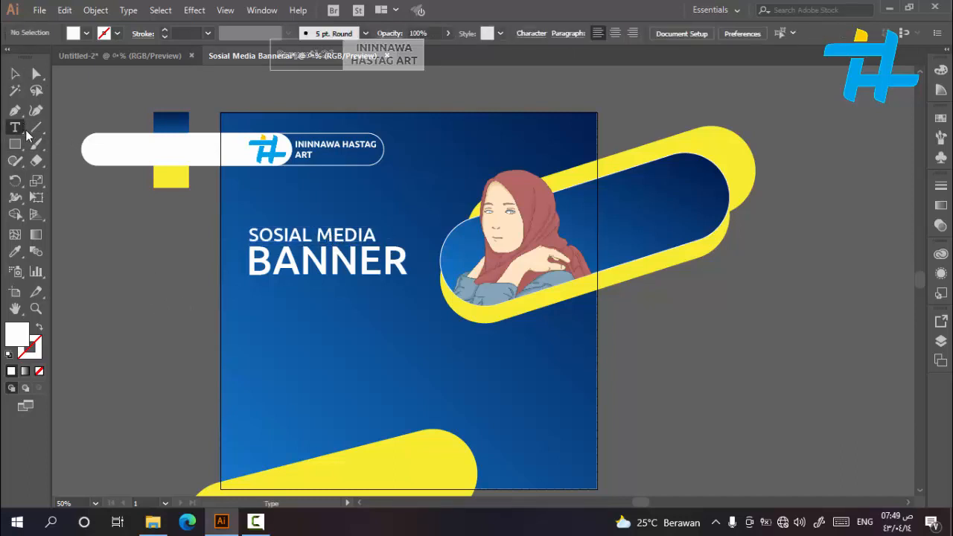
click(255, 310)
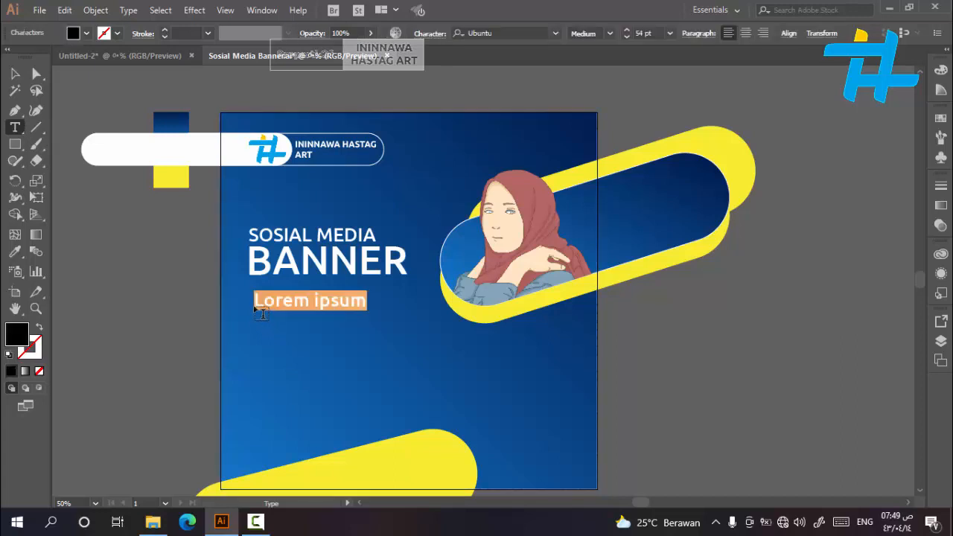
click(16, 74)
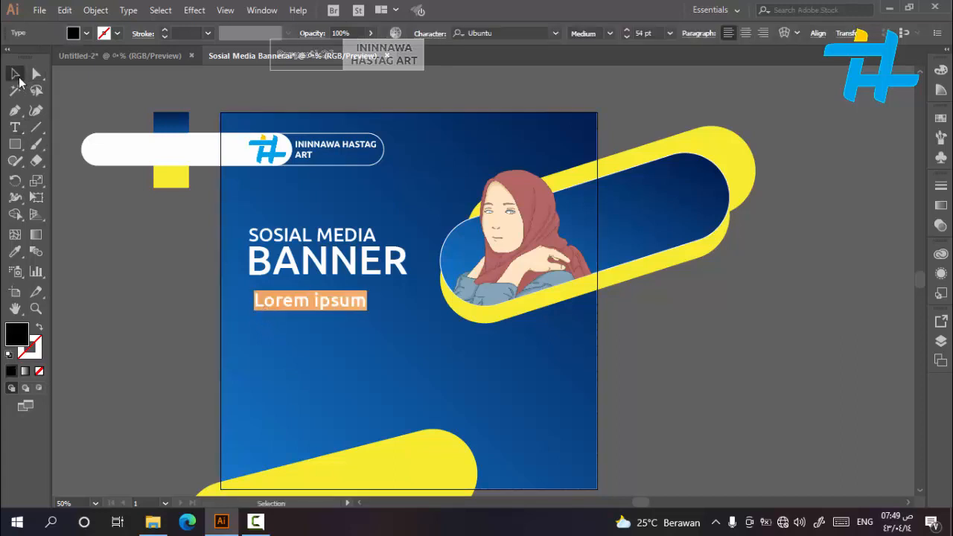
Step: Copy the Lorem ipsum phrase and paste it repeatedly to build a four-line paragraph with two phrases per full line
double_click(347, 307)
key(ctrl+a)
key(ctrl+c)
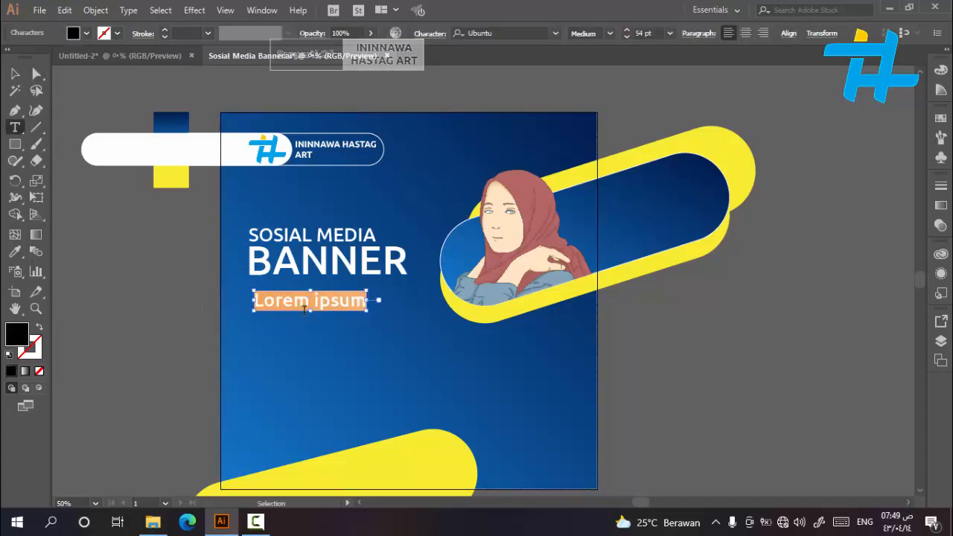
click(367, 300)
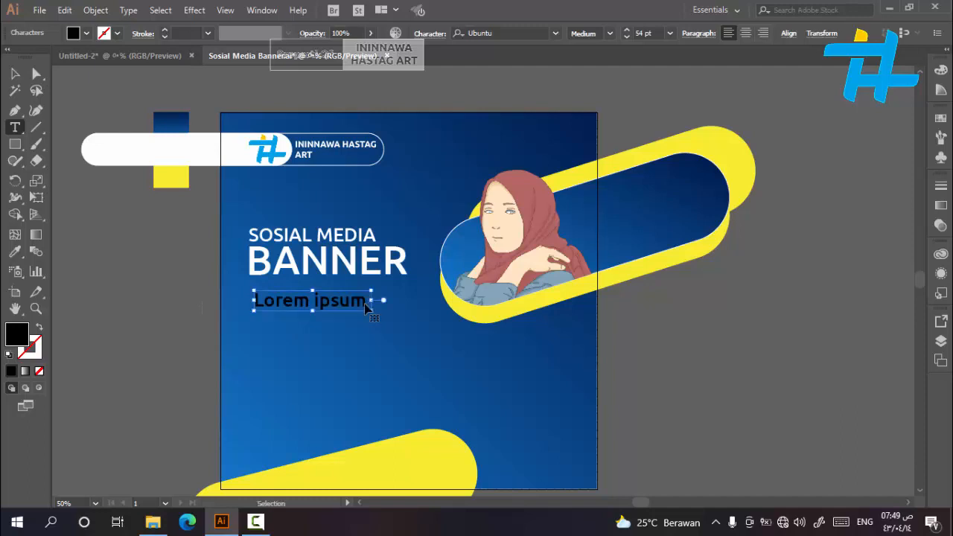
key(ctrl+v)
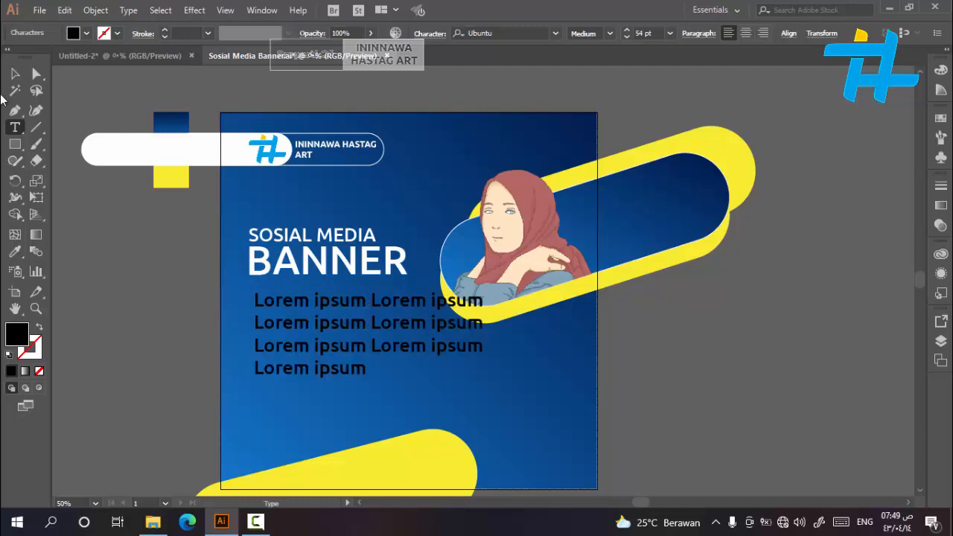
Step: Set the Lorem ipsum paragraph to the Ubuntu Regular style at 34 pt
click(15, 73)
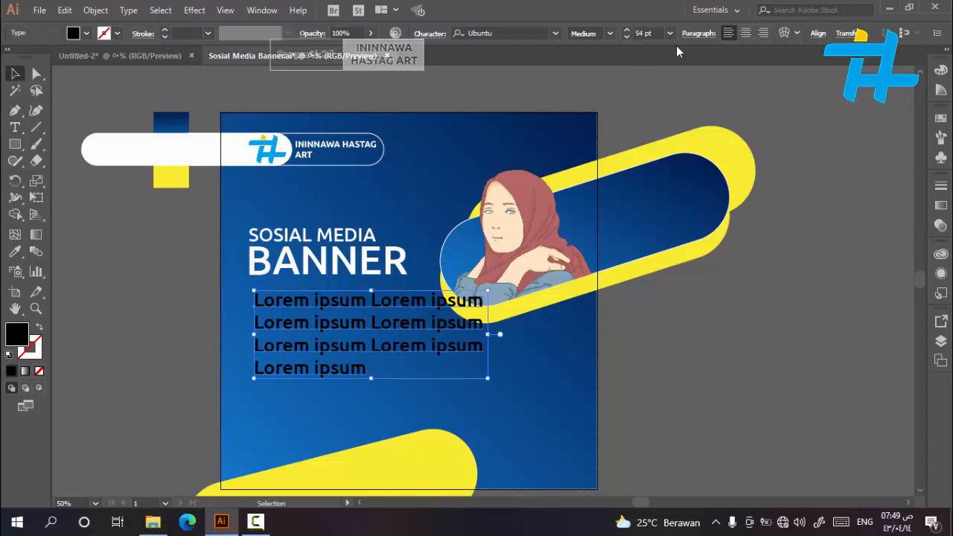
double_click(639, 33)
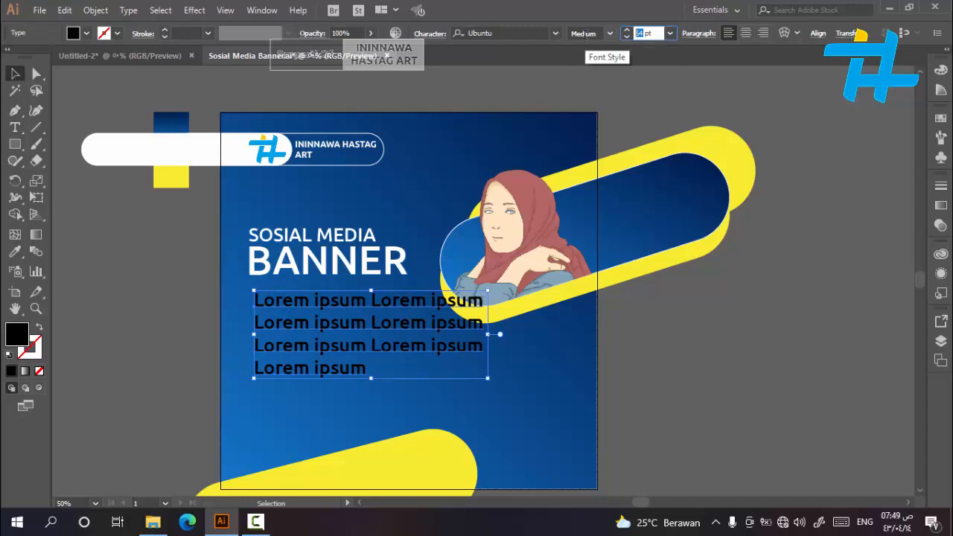
key(Return)
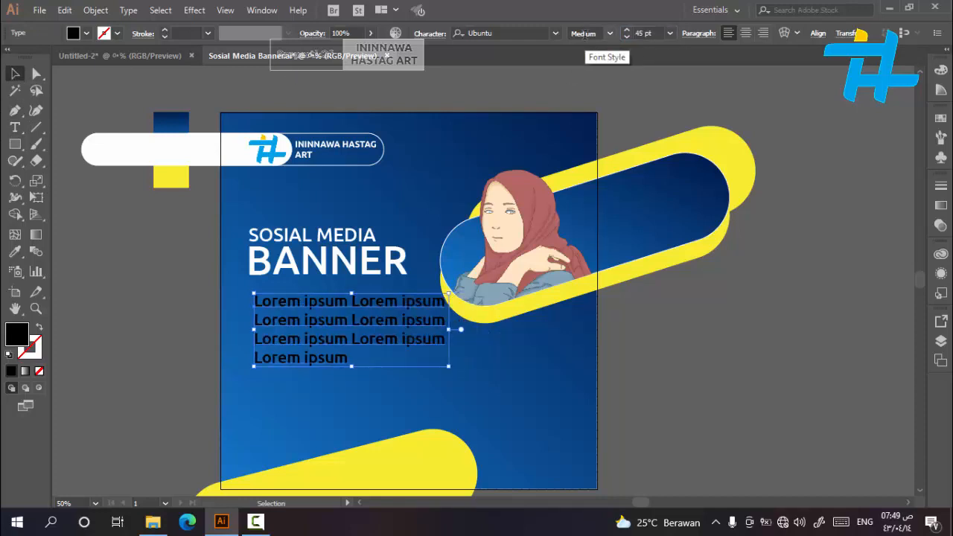
click(610, 35)
click(601, 77)
click(640, 33)
text(34)
key(Return)
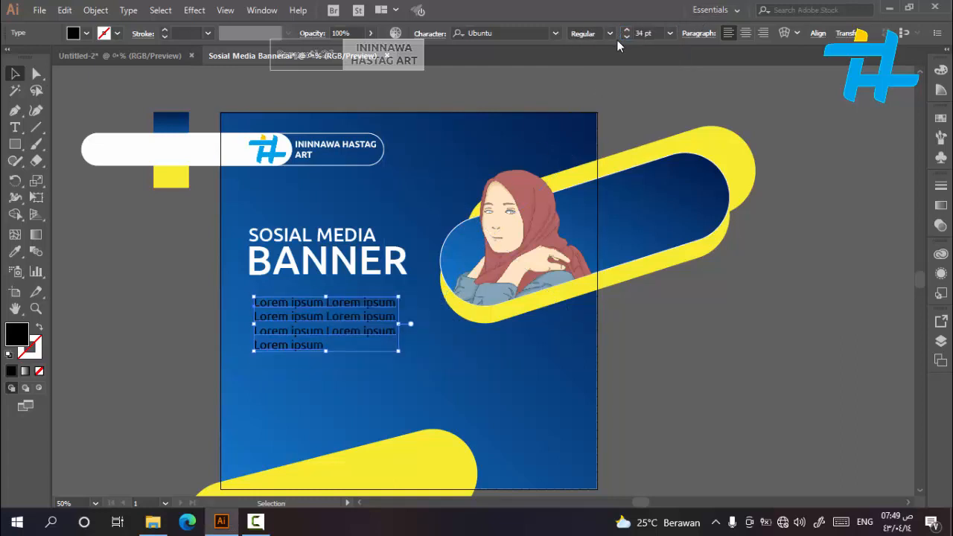
Step: Change the Lorem ipsum paragraph's font style to Medium
click(611, 33)
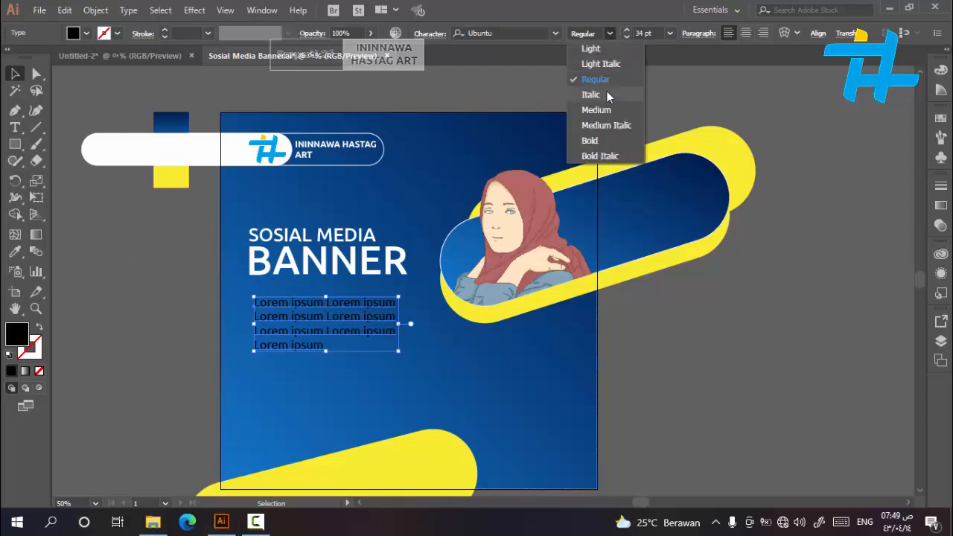
click(603, 109)
click(215, 321)
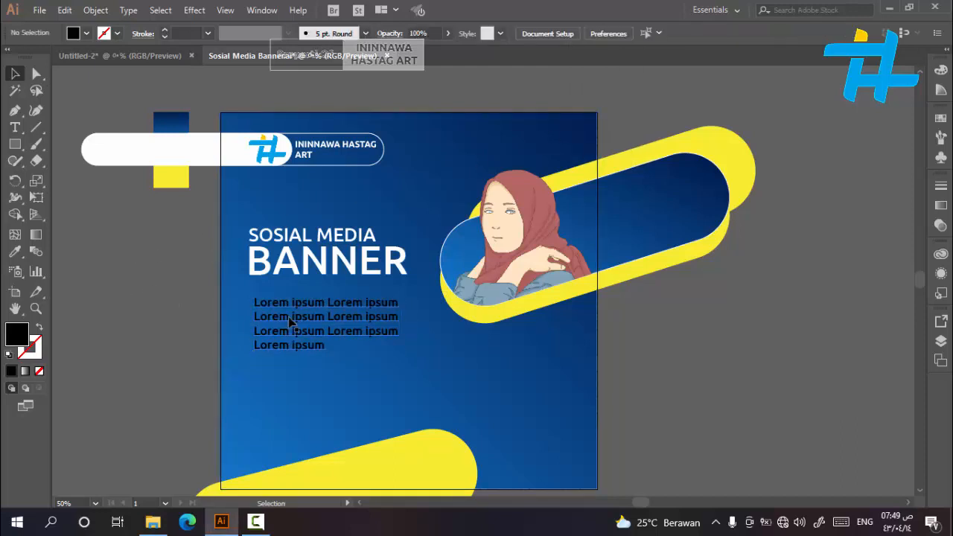
Step: Fill the Lorem ipsum paragraph with white and move it directly below BANNER, aligned with the heading's left edge
click(291, 320)
click(88, 34)
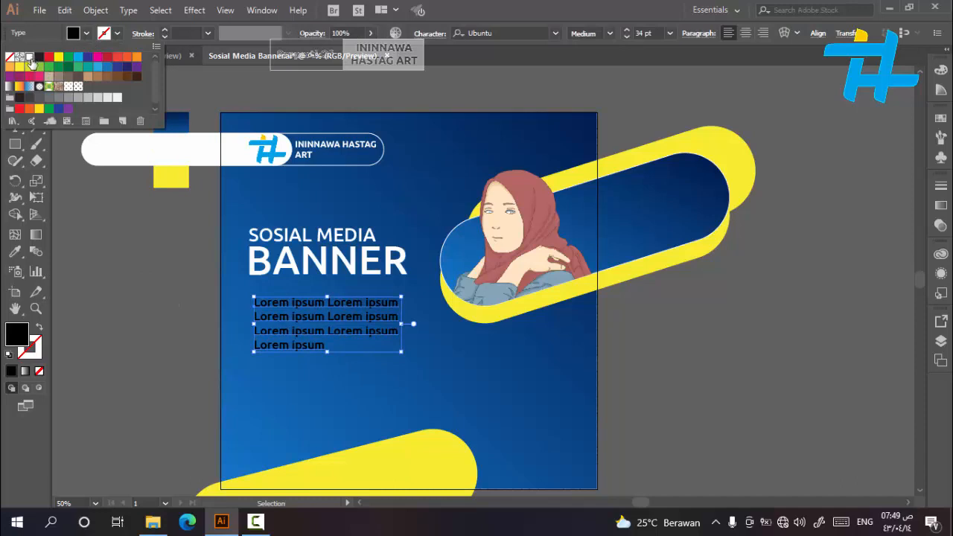
click(29, 57)
drag(309, 321, 253, 322)
click(125, 345)
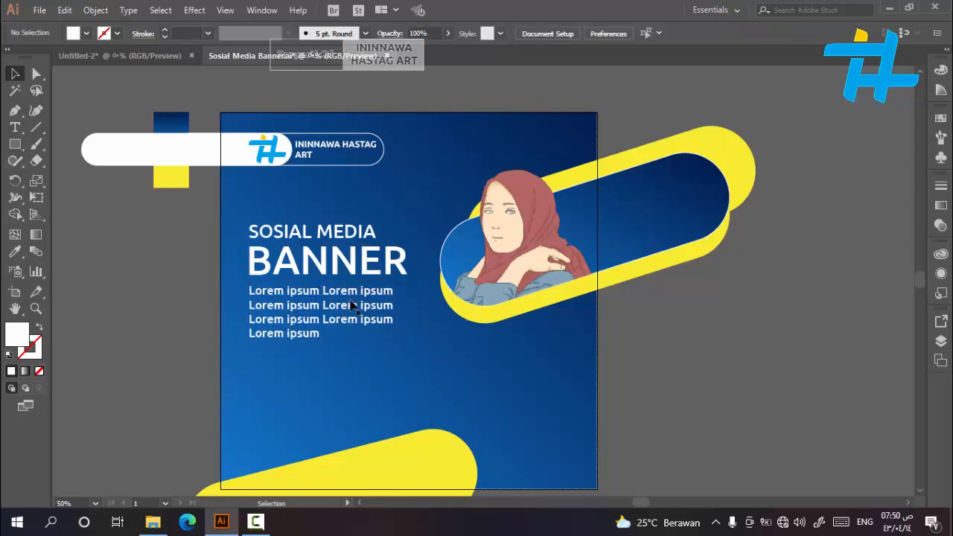
Step: Set the BANNER text's font style to Bold
click(362, 269)
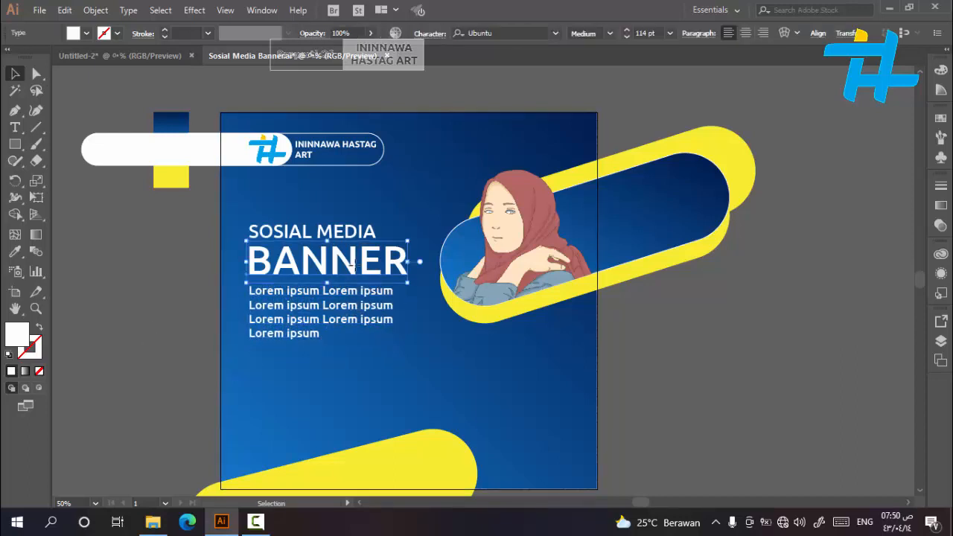
click(610, 34)
click(604, 140)
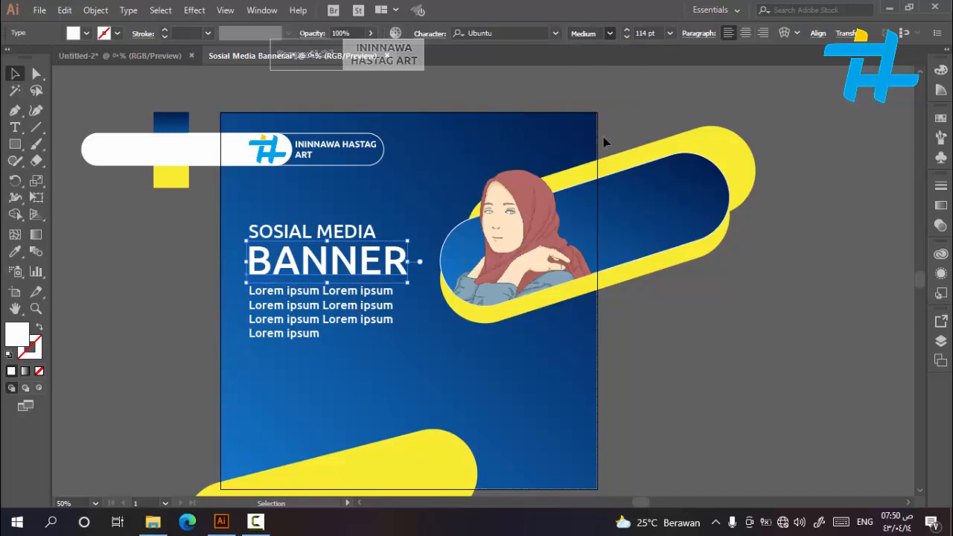
Step: Try filling the live BANNER text with yellow sampled from the yellow square beside the artboard, and undo the fill
click(119, 332)
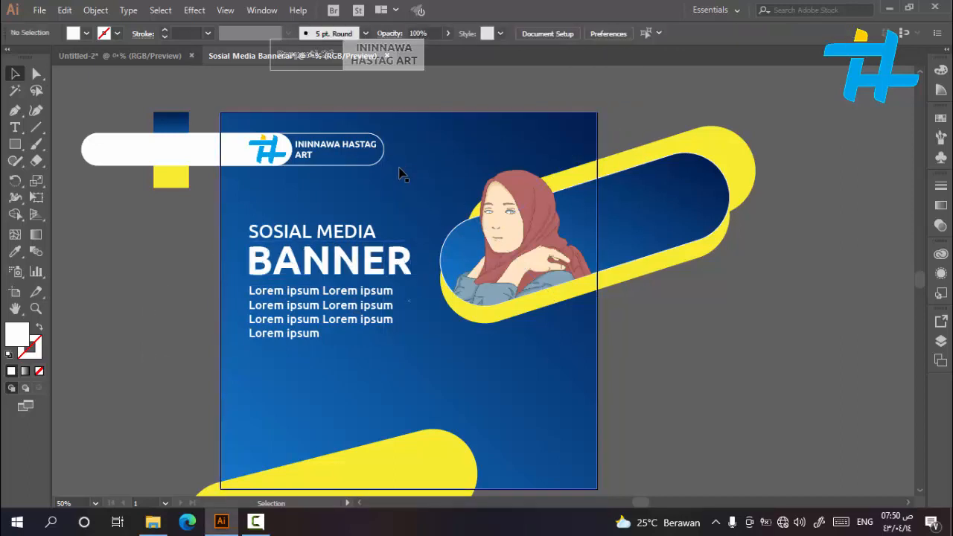
click(325, 258)
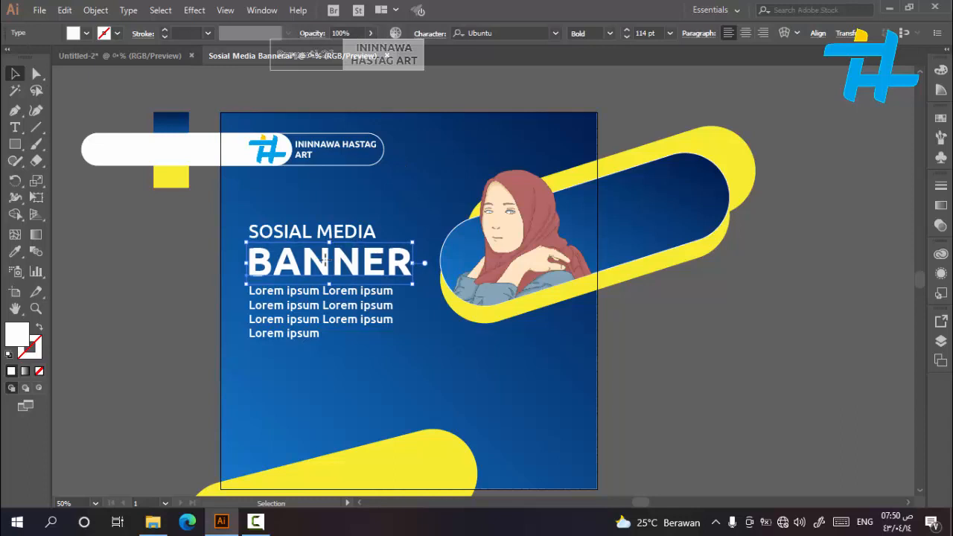
click(15, 252)
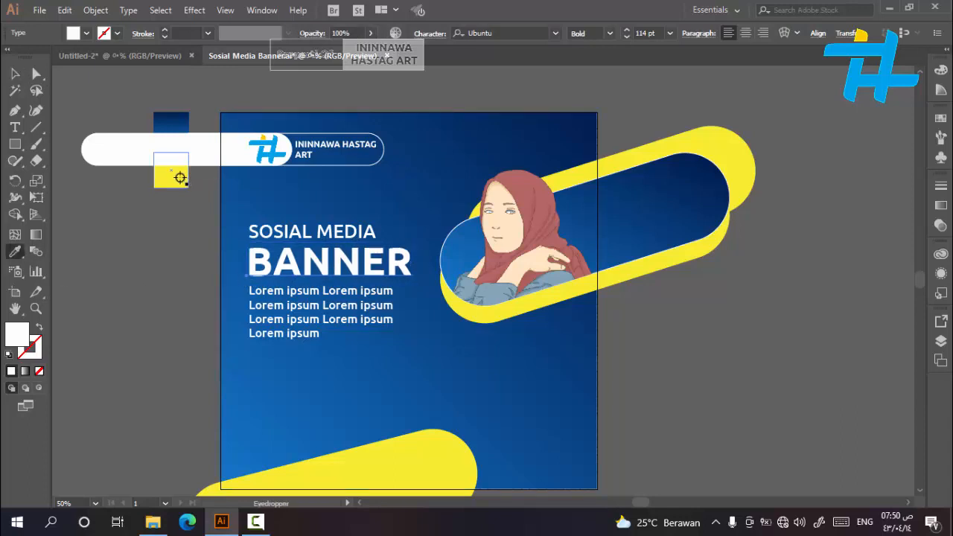
click(175, 181)
click(15, 73)
click(149, 312)
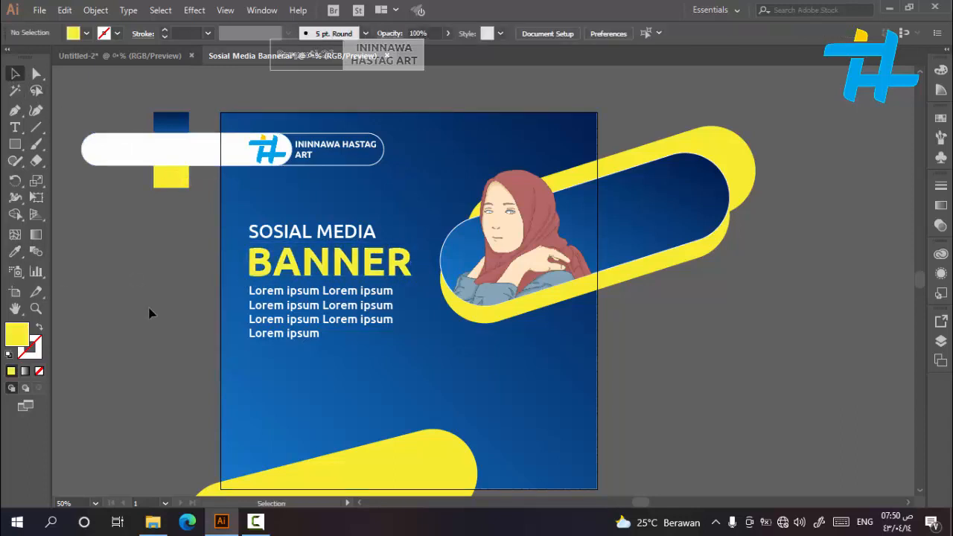
click(343, 261)
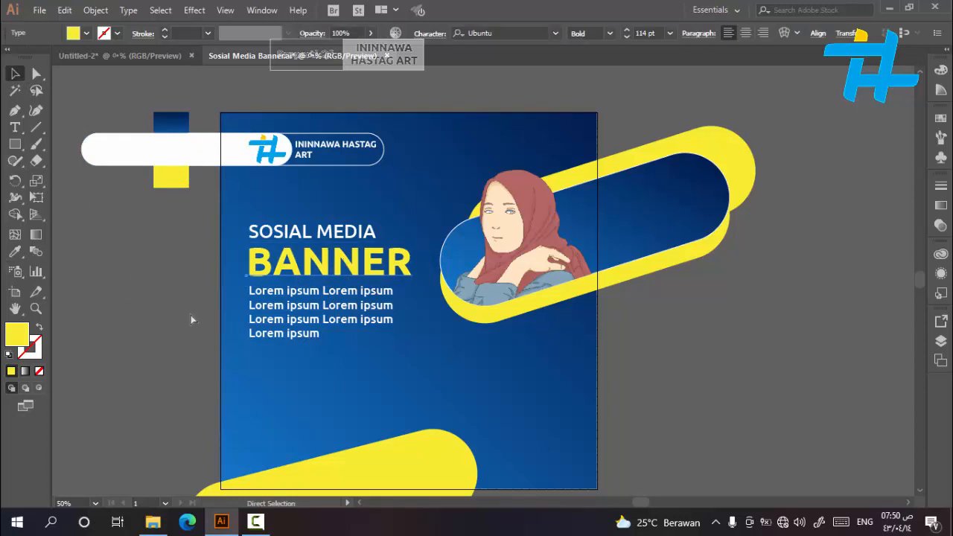
key(ctrl+z)
Step: Convert the BANNER text to outlines and combine its letters into one compound path
right_click(325, 268)
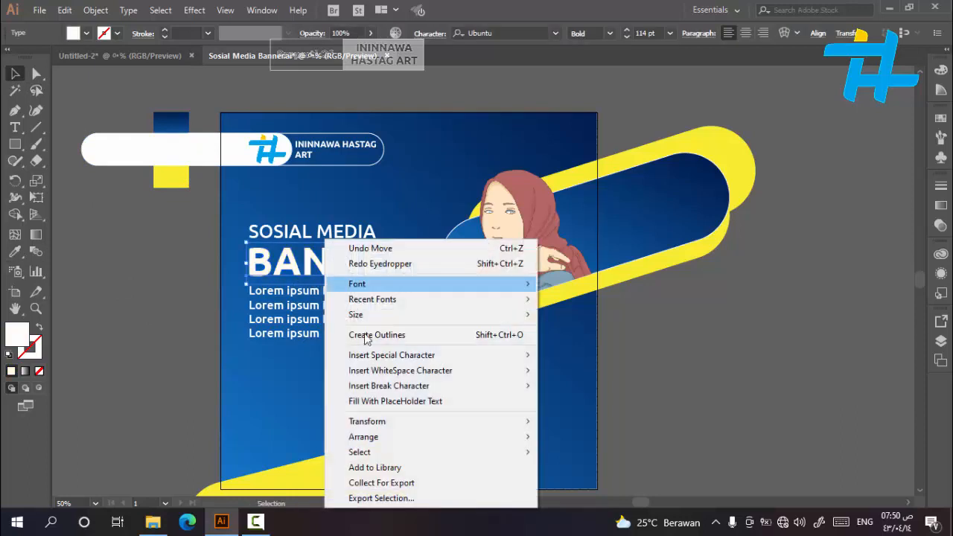
click(365, 335)
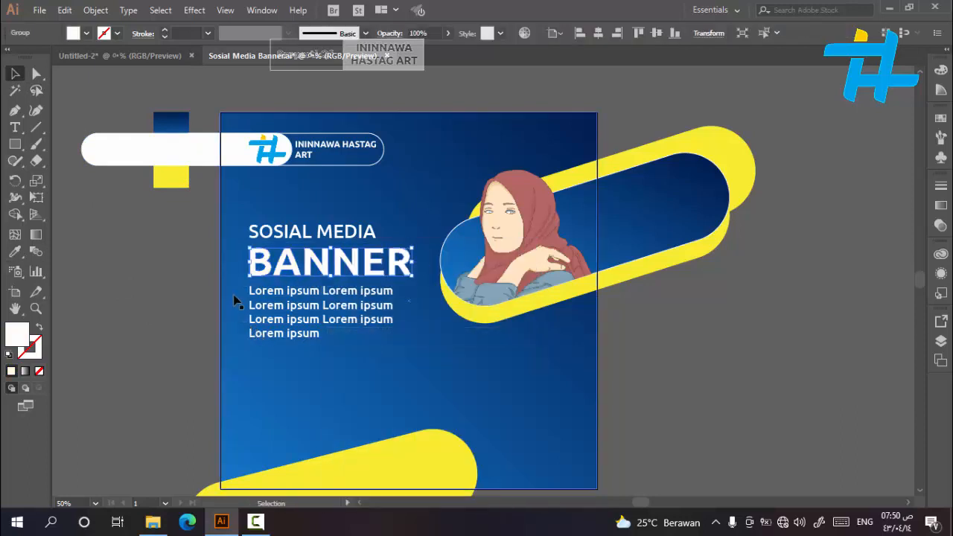
click(96, 10)
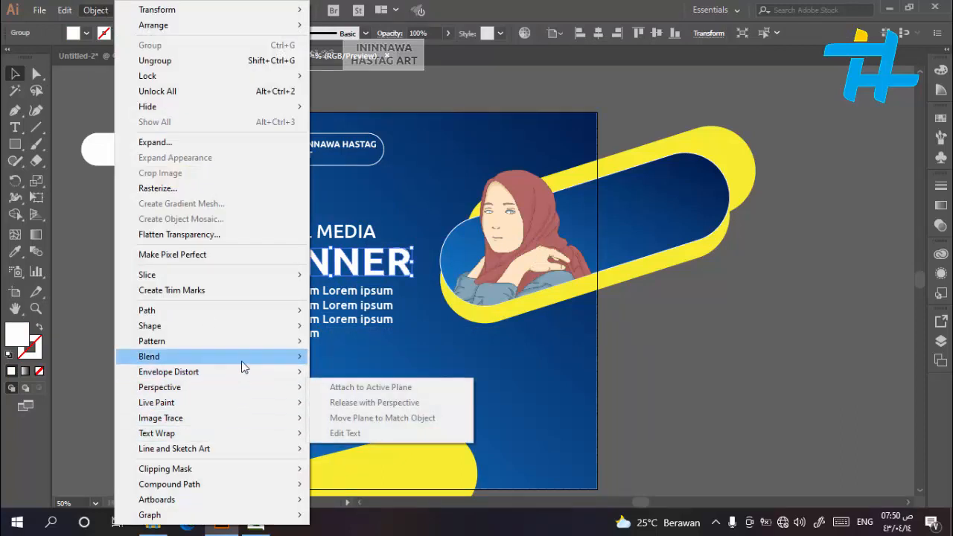
mouse_move(253, 484)
click(339, 485)
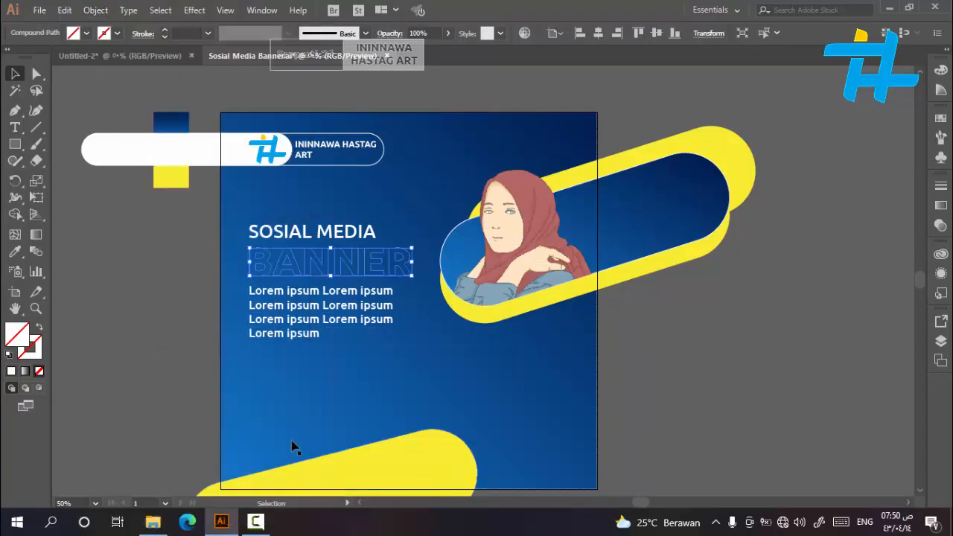
Step: Fill the BANNER compound path with yellow sampled from the yellow square beside the artboard
key(i)
click(176, 183)
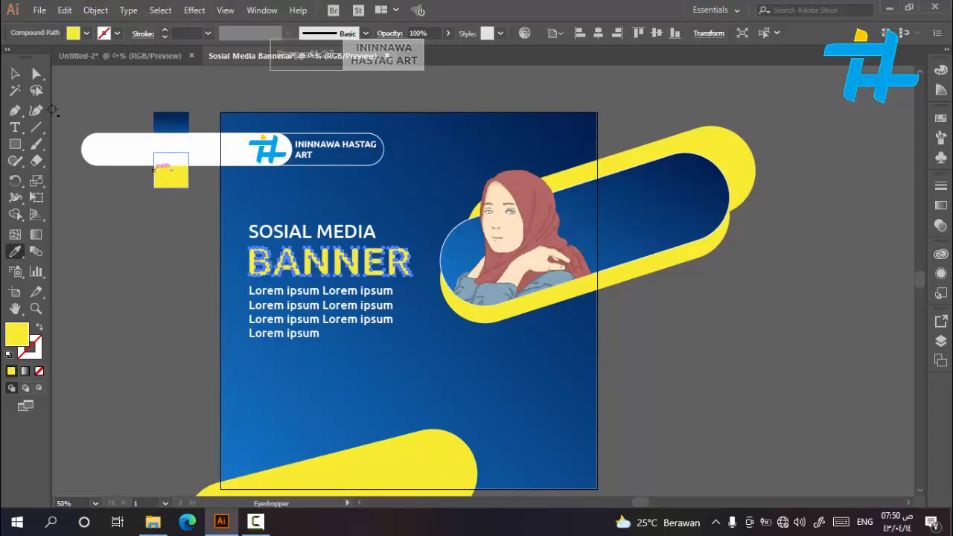
key(v)
Step: Offset the BANNER path by 5 px with Miter joins and a miter limit of 4
click(97, 11)
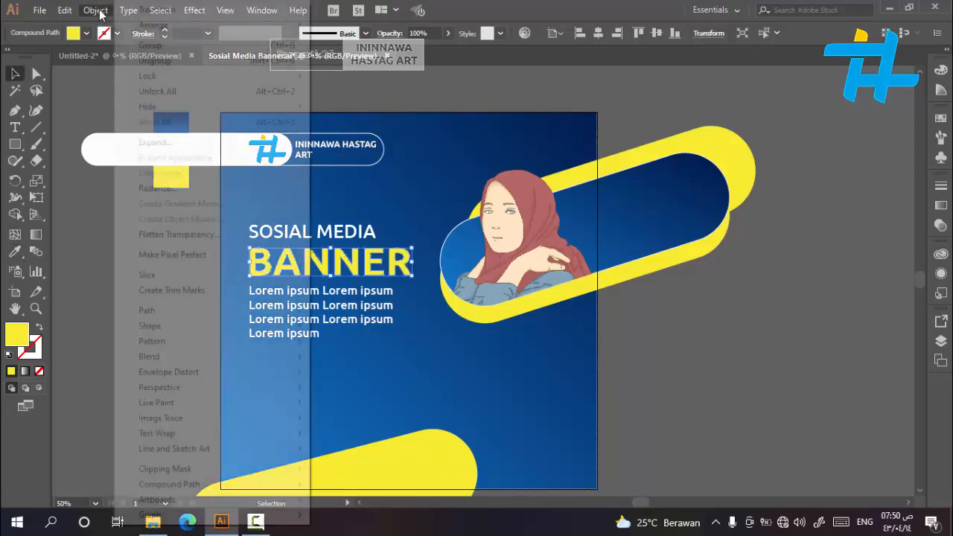
mouse_move(185, 309)
click(327, 361)
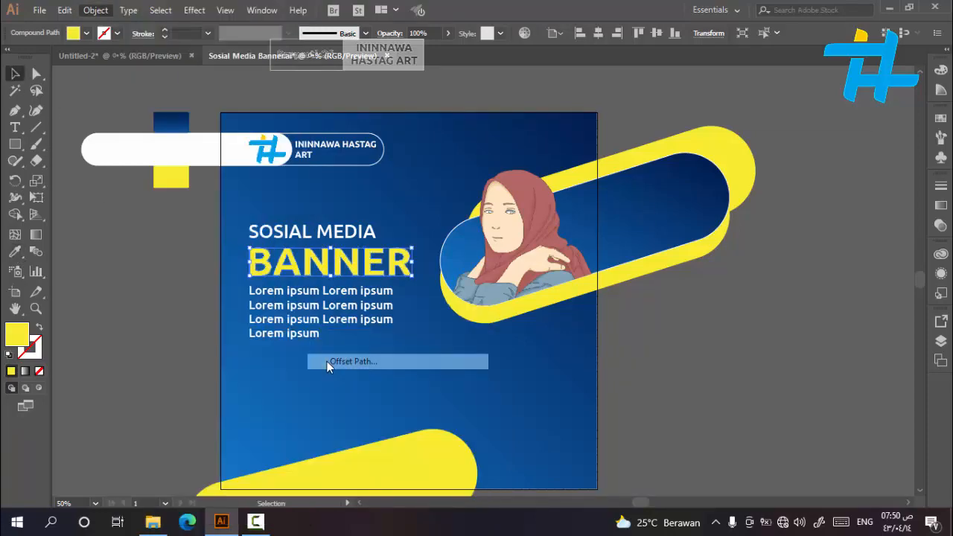
click(680, 252)
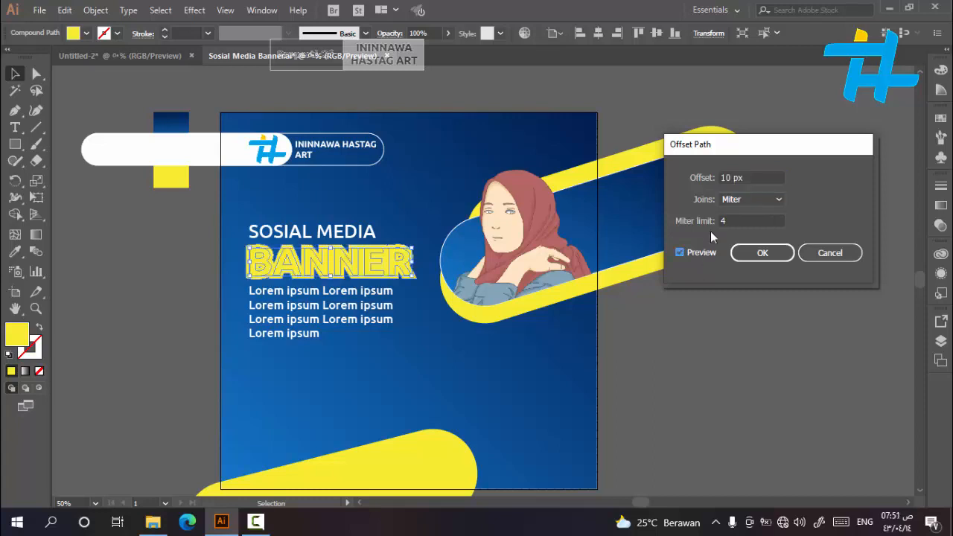
click(728, 176)
text(5)
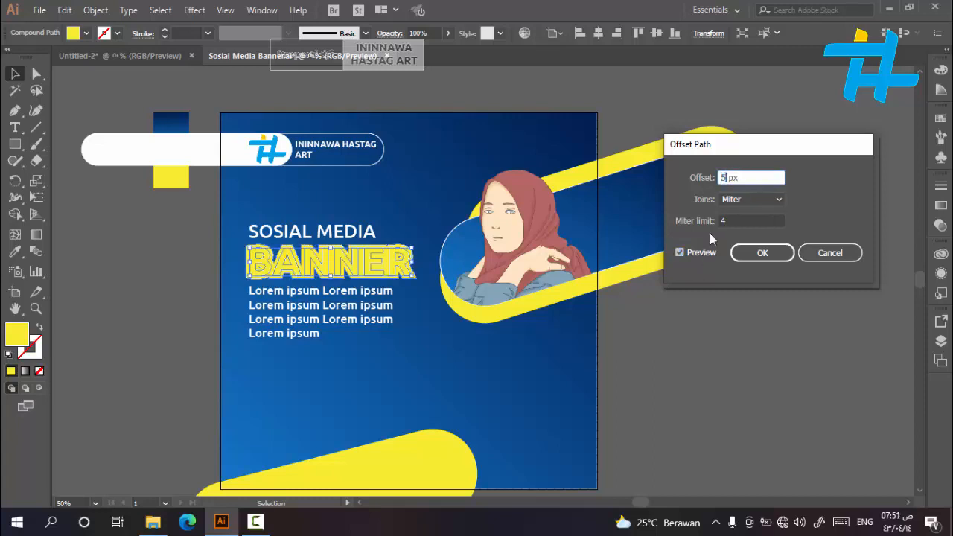
key(Tab)
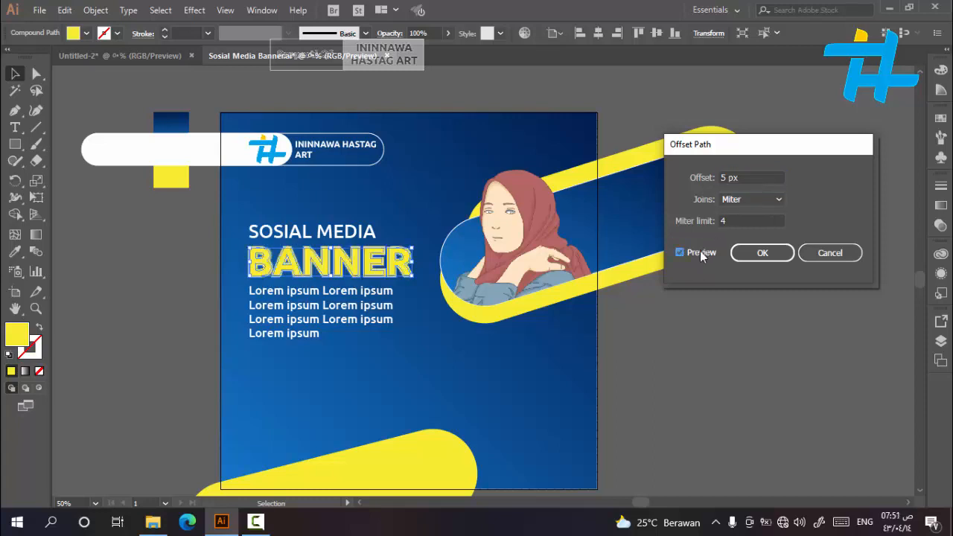
click(766, 255)
Step: Fill the offset BANNER shape with white so it outlines the yellow letters
click(76, 34)
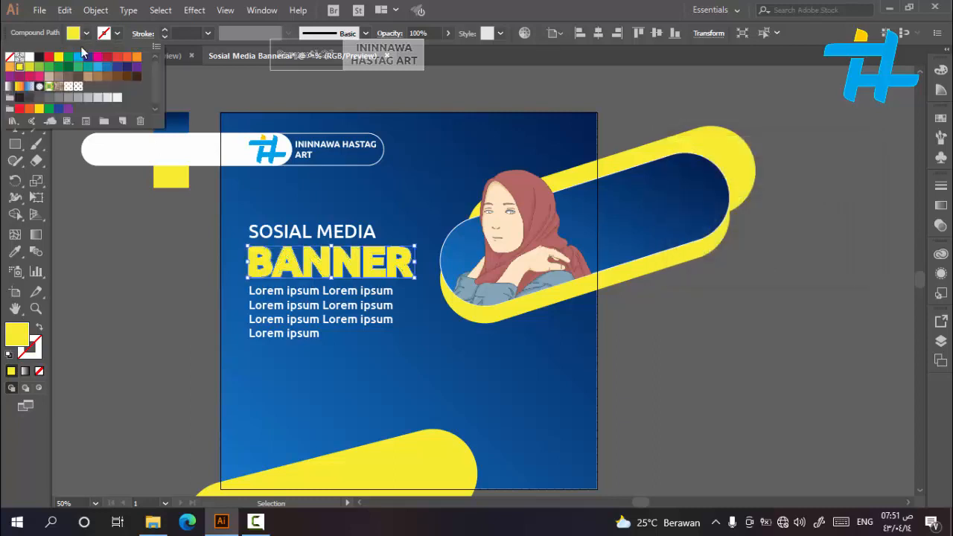
click(30, 58)
click(128, 332)
click(128, 332)
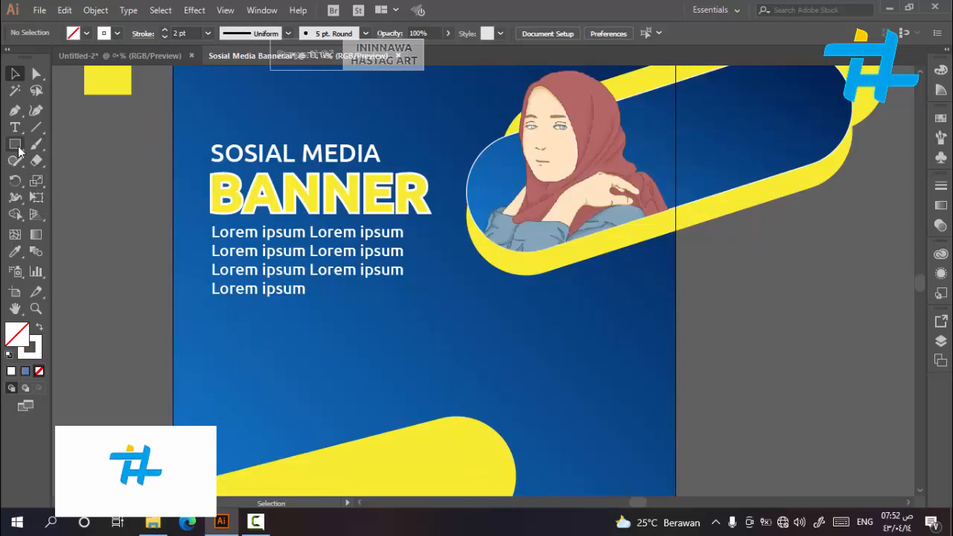
Step: Draw a small rectangle with a 2 pt white stroke below the Lorem ipsum paragraph and round its corners fully into a pill
click(16, 144)
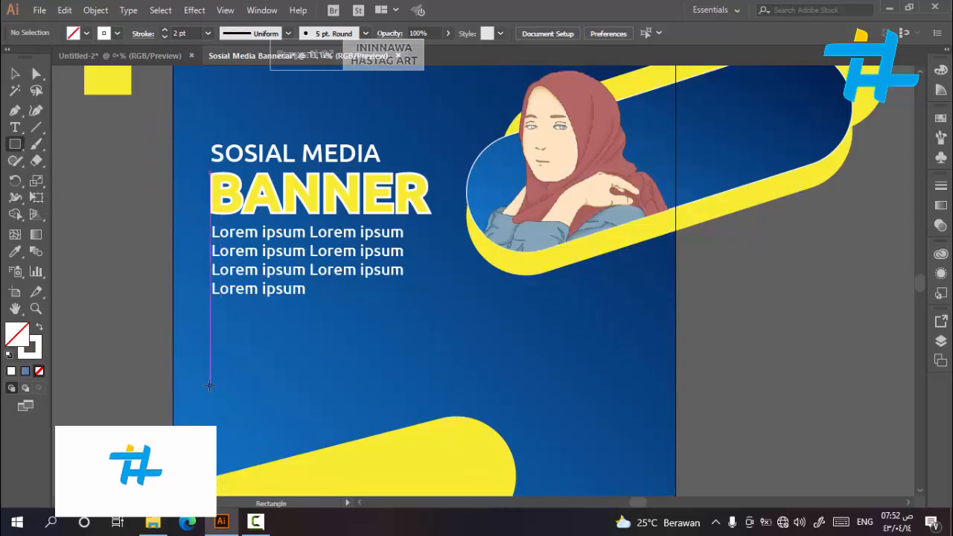
drag(209, 386, 318, 409)
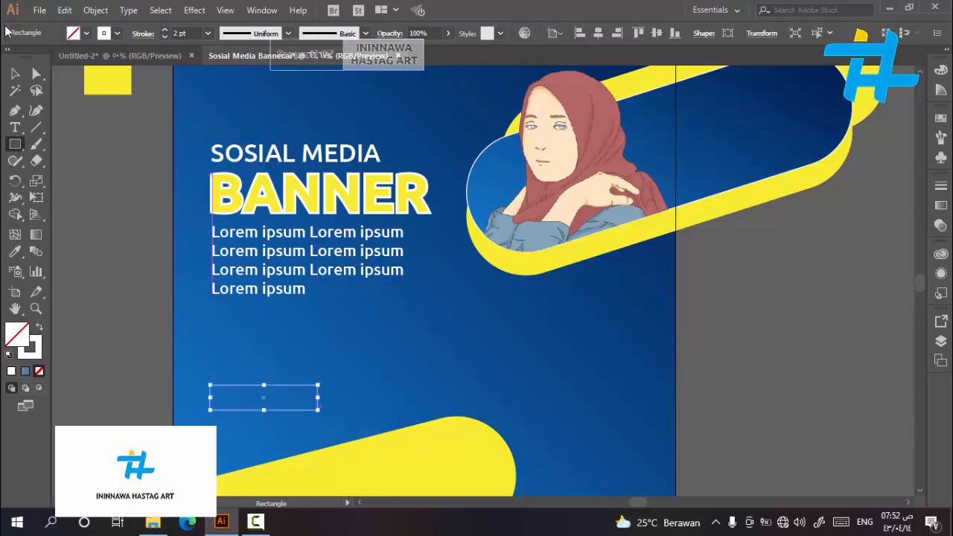
click(37, 73)
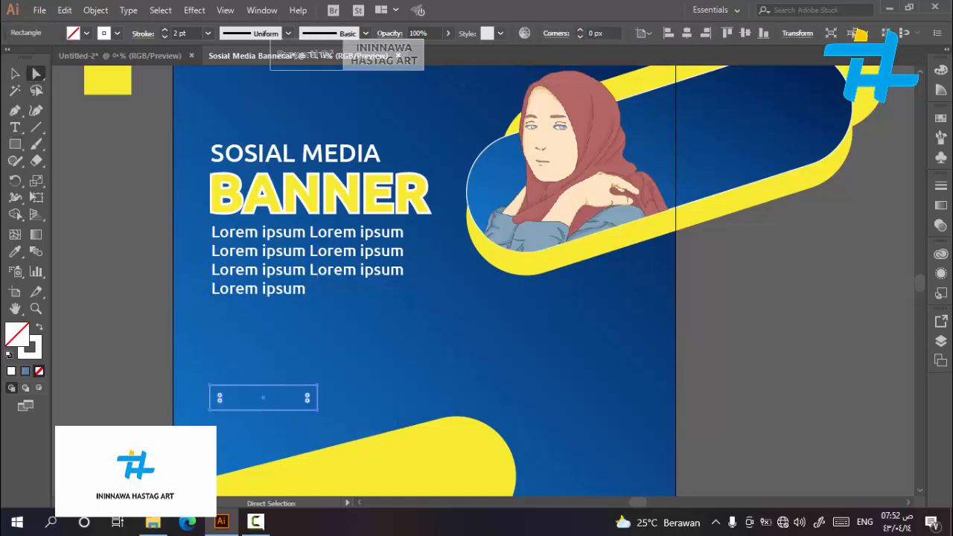
scroll(222, 409, up, 2)
drag(250, 357, 326, 367)
key(v)
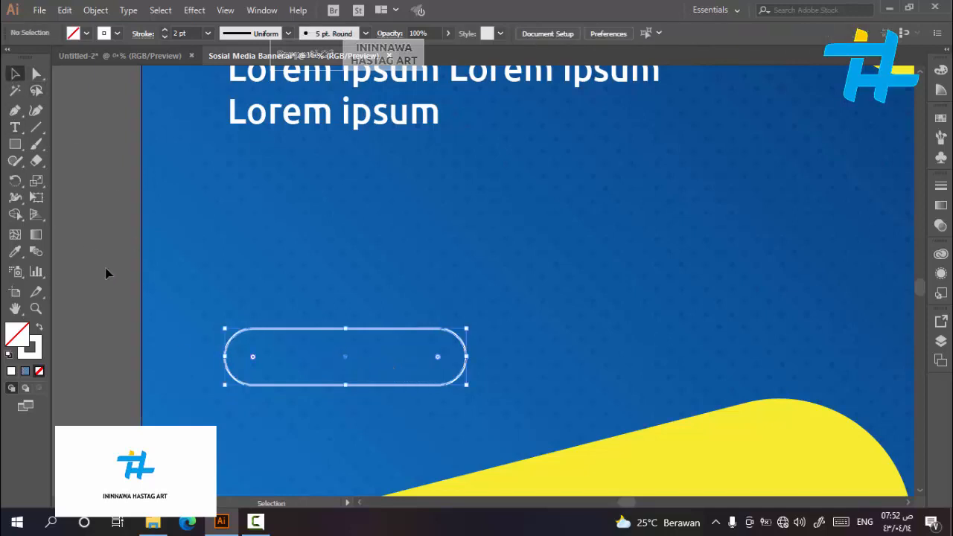
click(166, 358)
scroll(181, 355, down, 3)
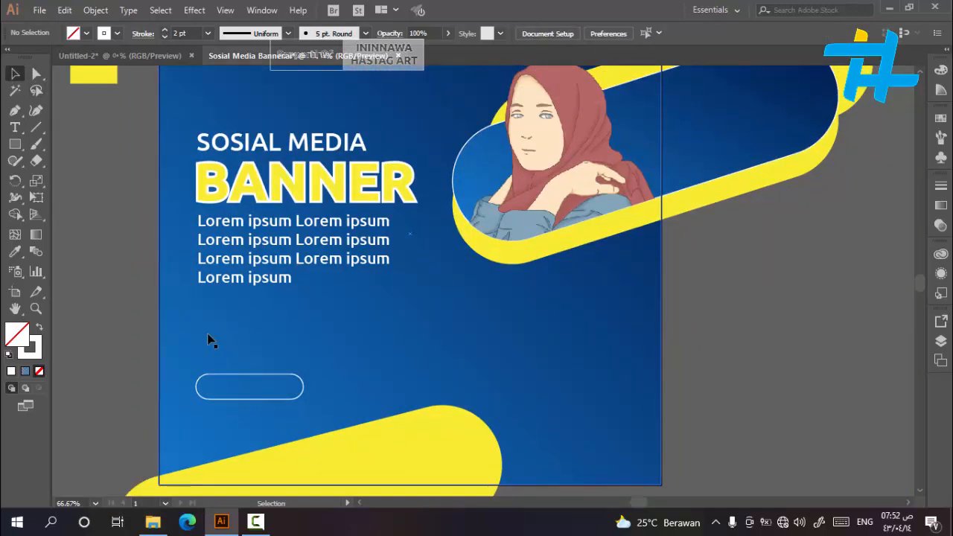
Step: Duplicate the SOSIAL MEDIA text to just above the small outlined pill and replace its wording with "order now"
drag(272, 145, 272, 352)
key(t)
click(269, 350)
key(ctrl+a)
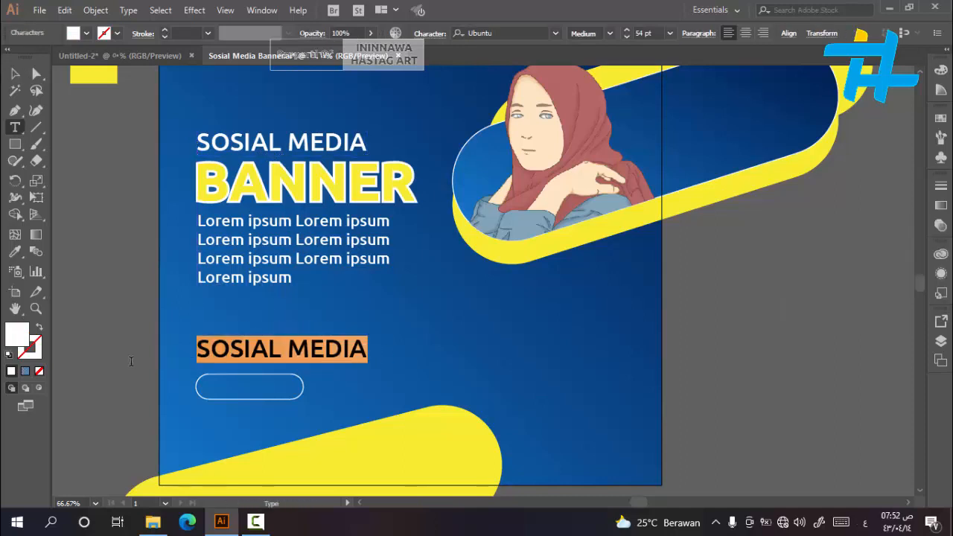
text(خ)
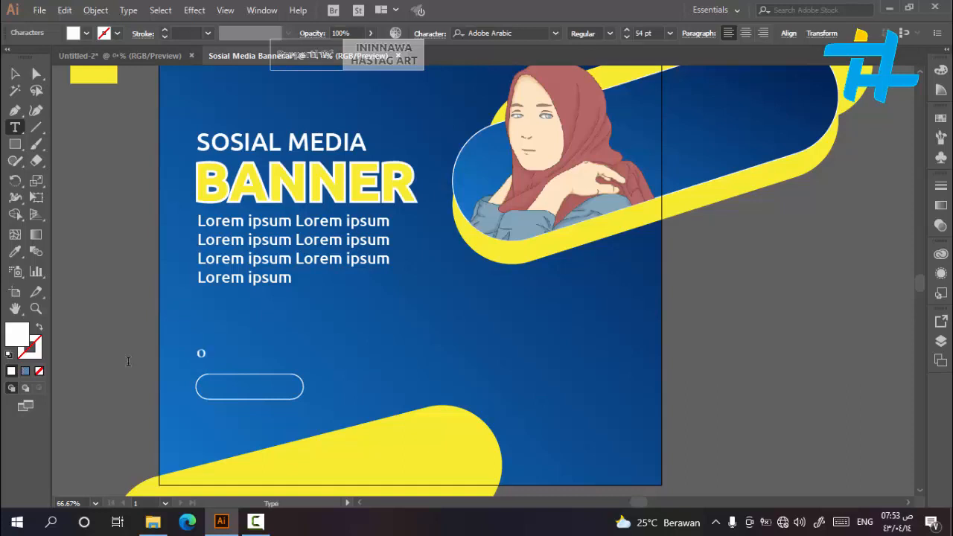
text(order now)
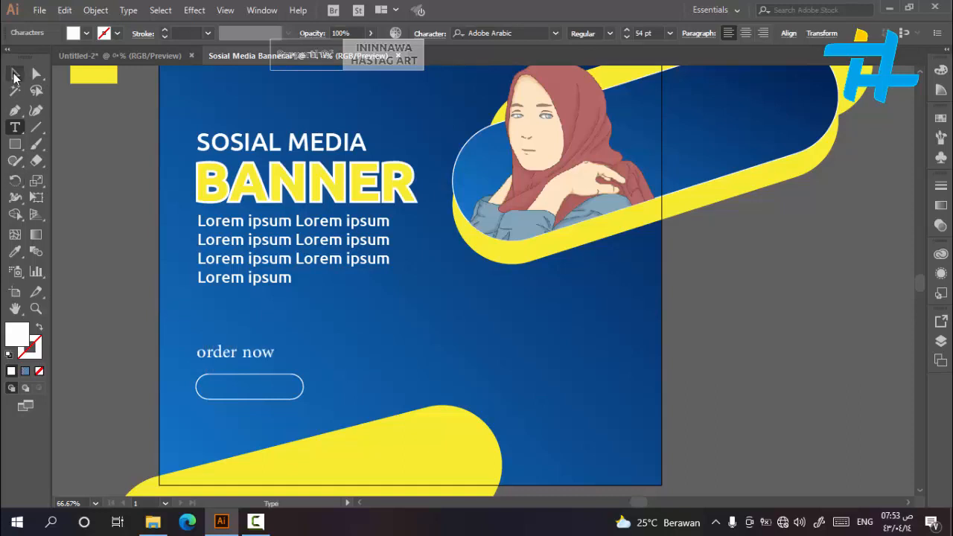
click(15, 73)
Step: Set the "order now" text to Ubuntu Bold Italic at 45 pt
click(526, 31)
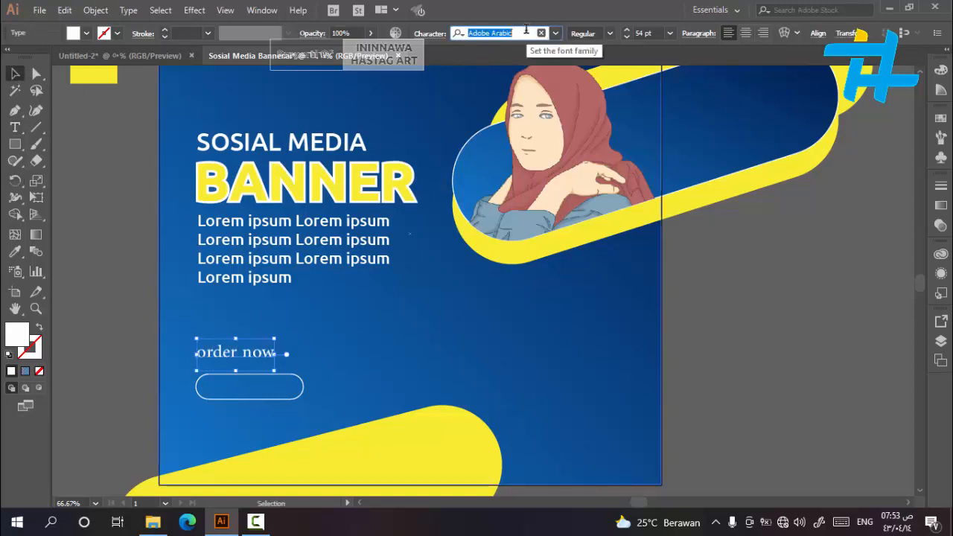
text(ub)
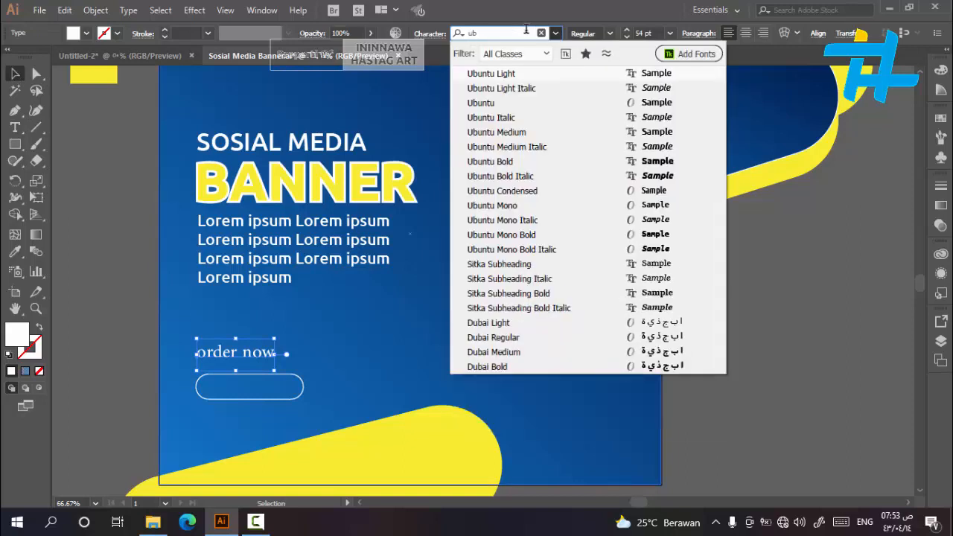
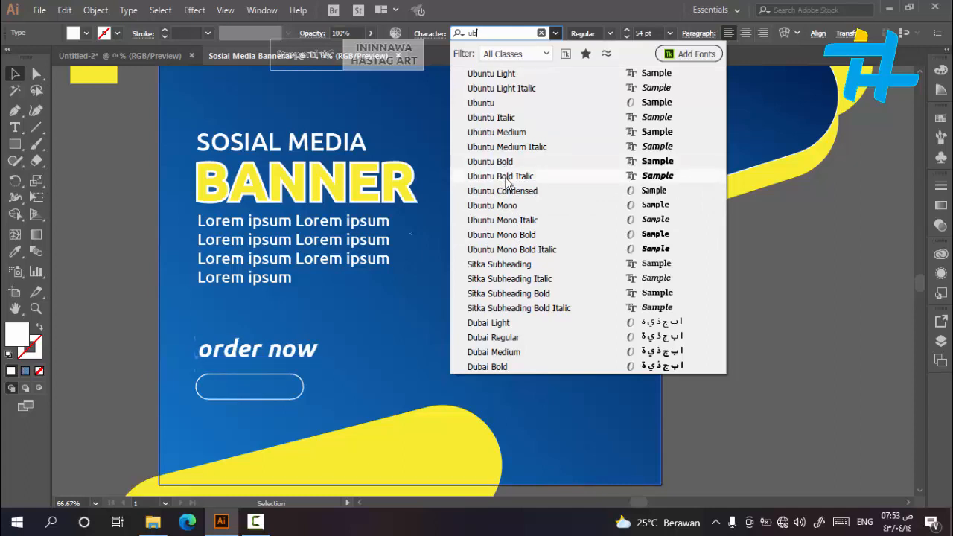
click(506, 179)
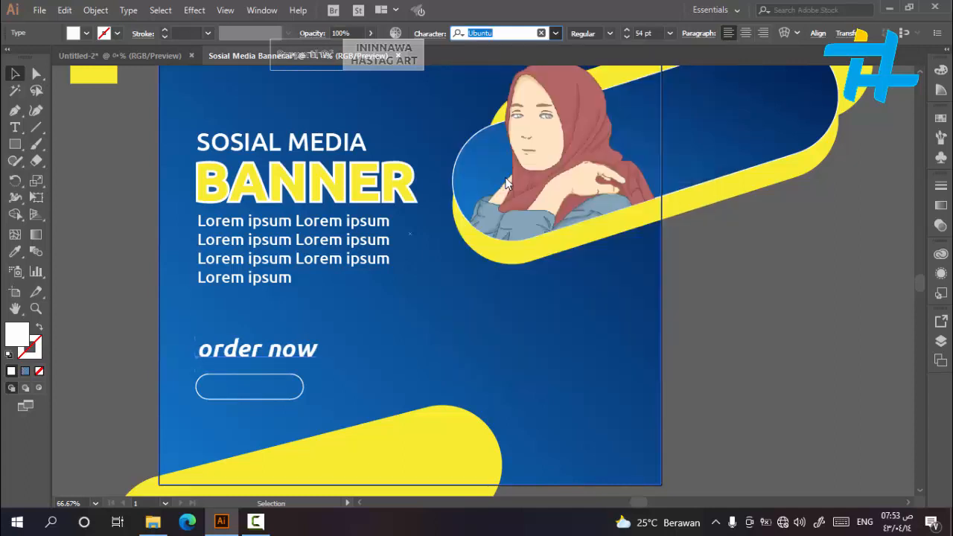
double_click(643, 33)
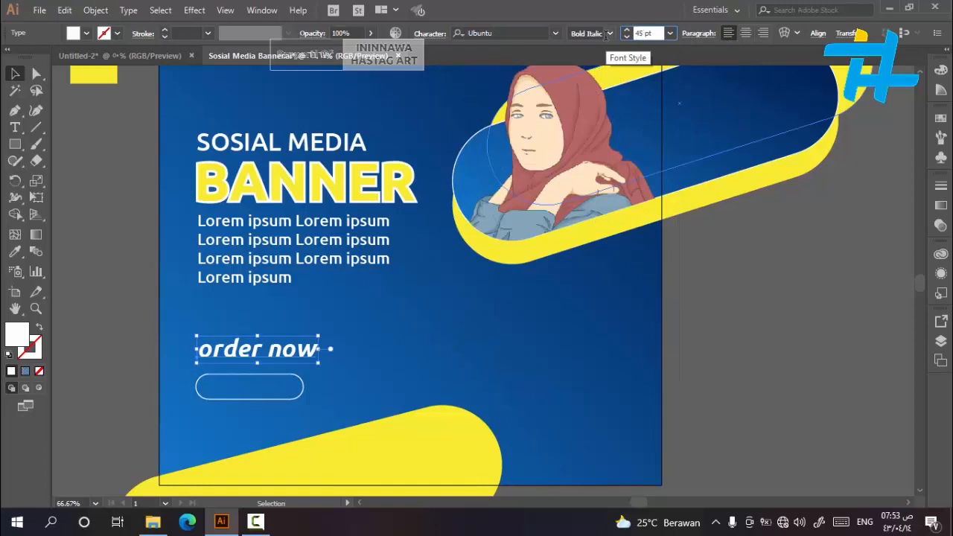
text(45)
key(Return)
click(722, 386)
Step: Move the "order now" text into the small outlined pill, enlarge the pill around it and shift the pill slightly up
drag(268, 355, 273, 393)
click(93, 360)
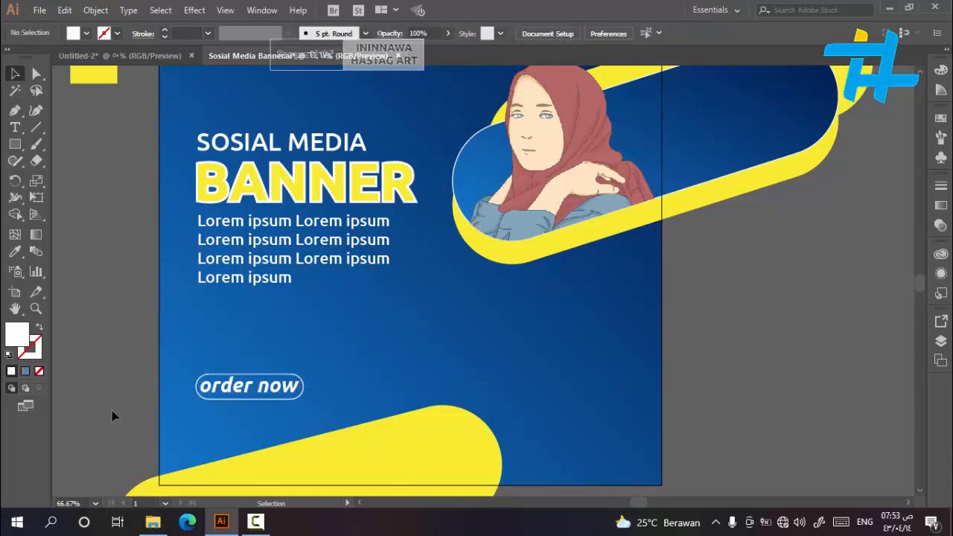
scroll(115, 411, up, 2)
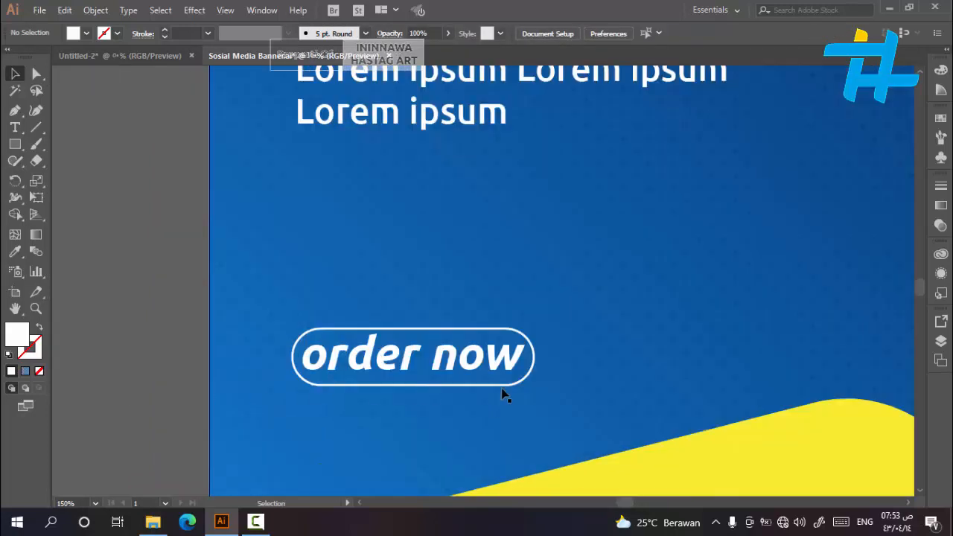
click(505, 386)
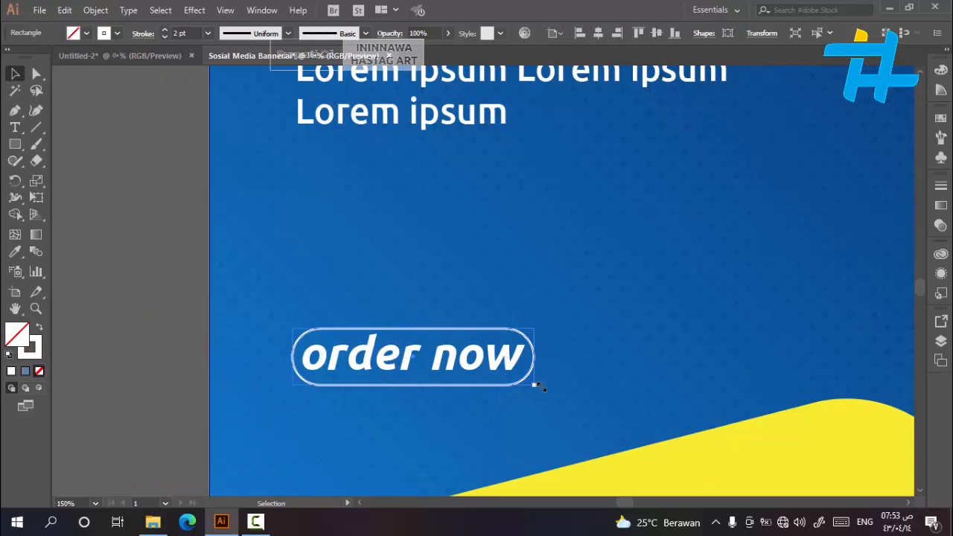
mouse_move(536, 386)
mouse_down()
mouse_move(563, 390)
mouse_move(554, 389)
mouse_up()
click(154, 334)
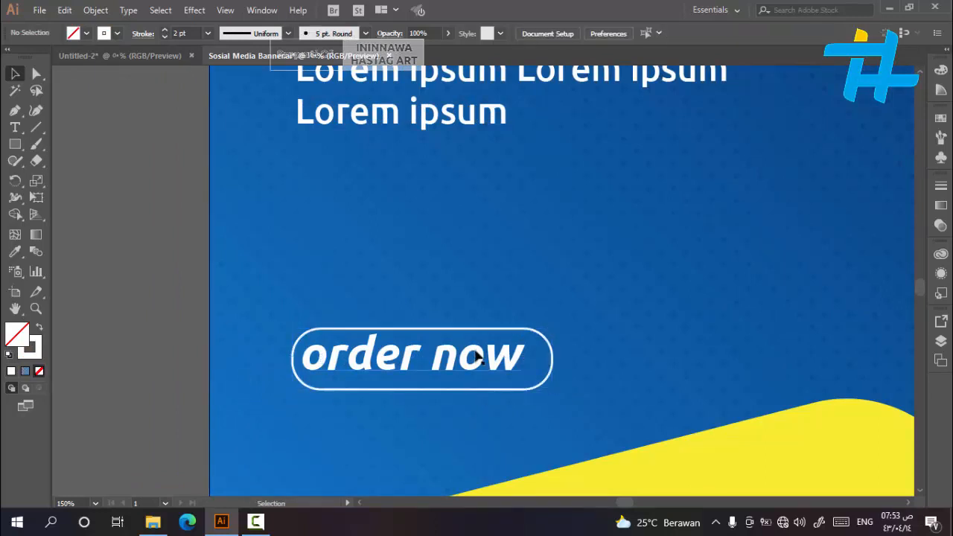
click(488, 329)
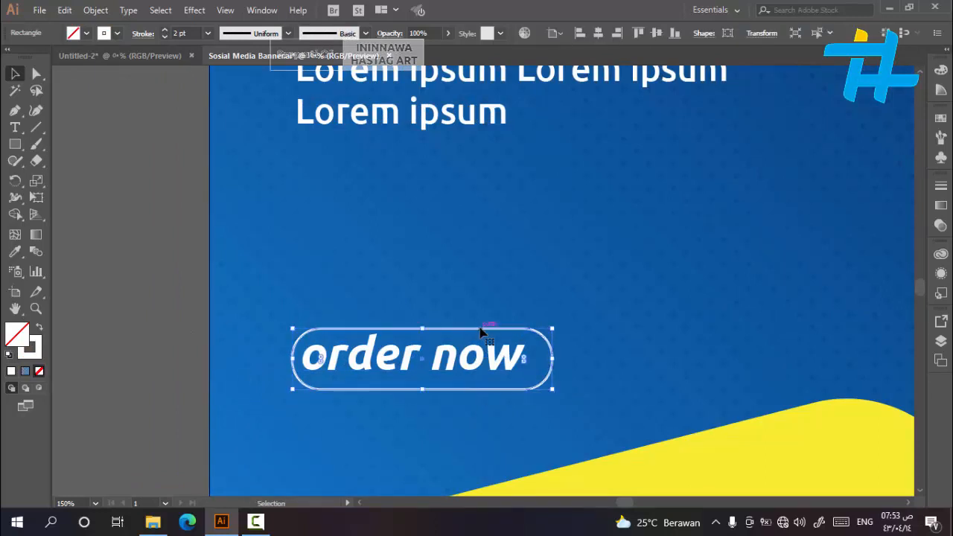
drag(480, 328, 480, 326)
click(245, 367)
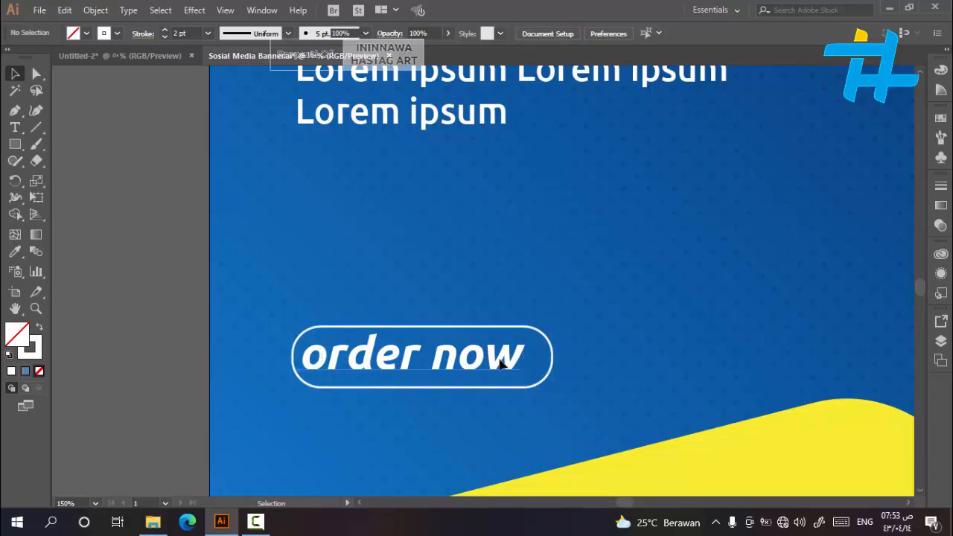
Step: Nudge the "order now" text to the right until it sits centred inside its outlined pill
click(501, 363)
key(Right)
key(Right)
key(Right)
key(Right)
key(Right)
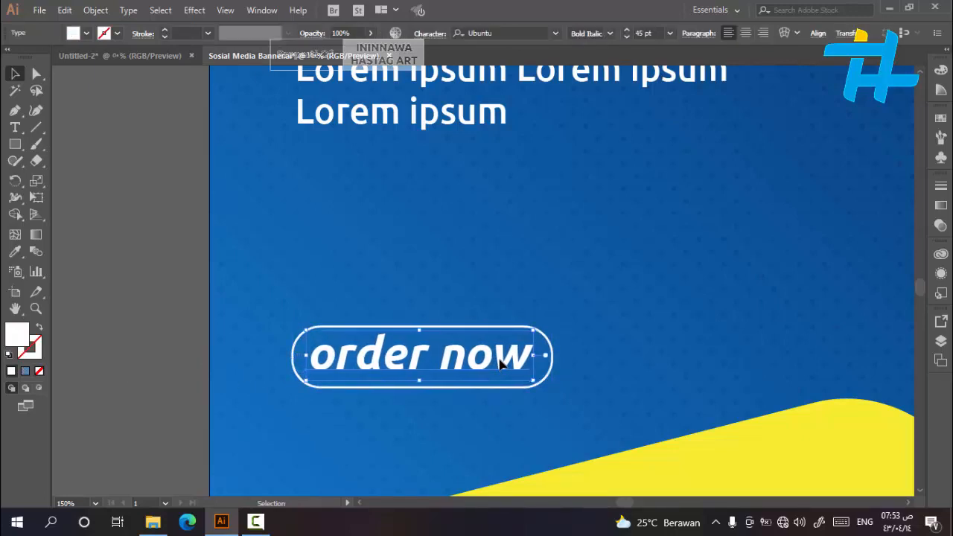
click(128, 314)
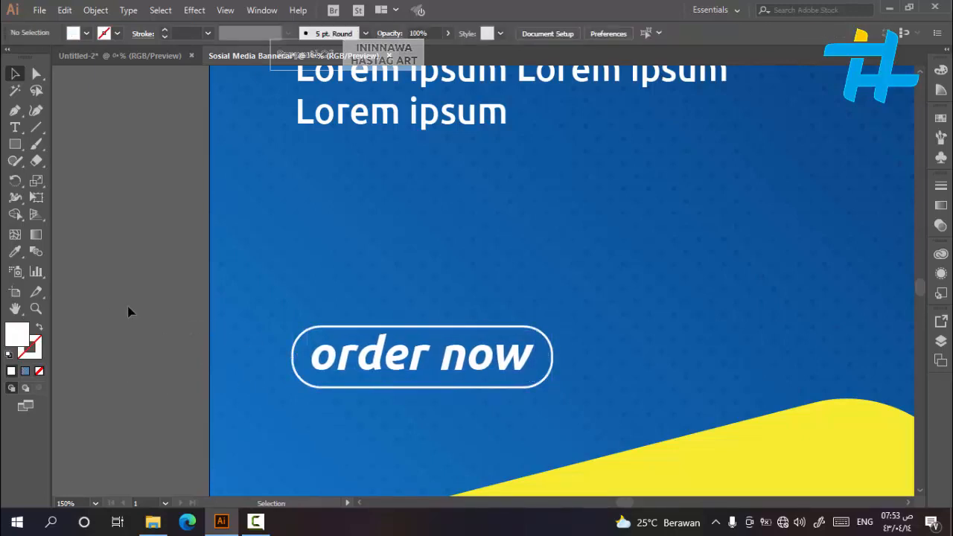
Step: Recolour the "order now" text with the yellow sampled from the large tilted pill below it
click(321, 327)
click(149, 248)
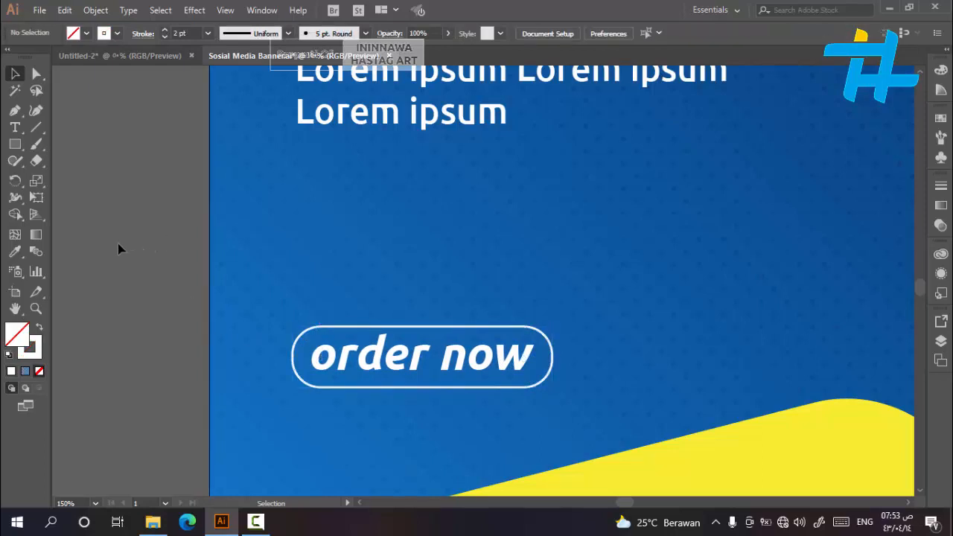
scroll(119, 247, down, 1)
click(303, 328)
click(15, 252)
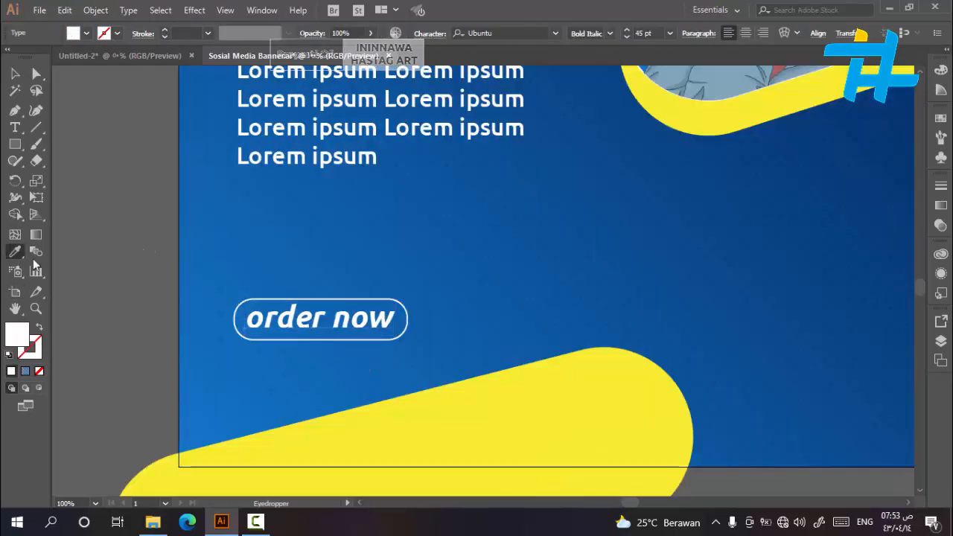
click(476, 425)
click(15, 74)
click(159, 332)
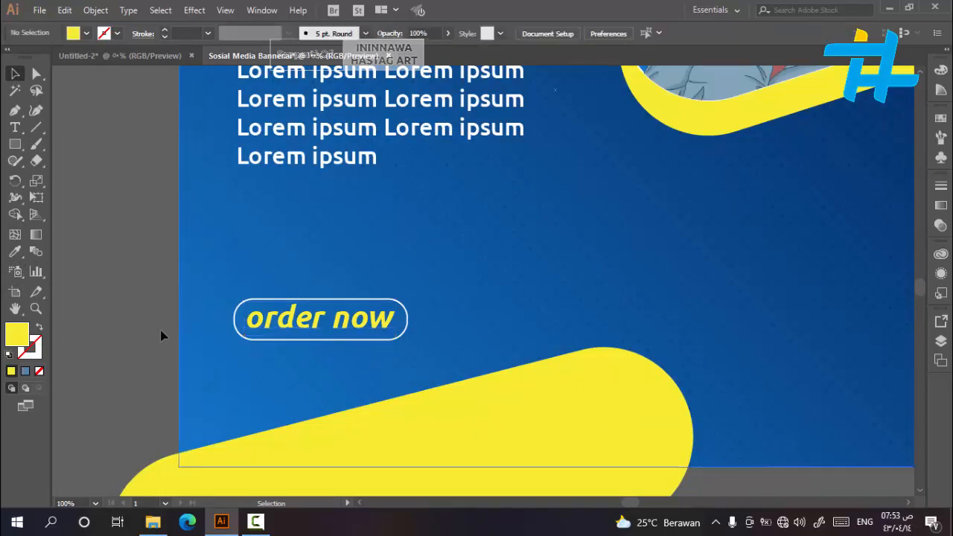
Step: Duplicate the large yellow tilted pill in the banner's lower-left corner and place the copy over it, offset slightly left
scroll(176, 376, down, 1)
scroll(252, 388, up, 1)
scroll(249, 387, up, 2)
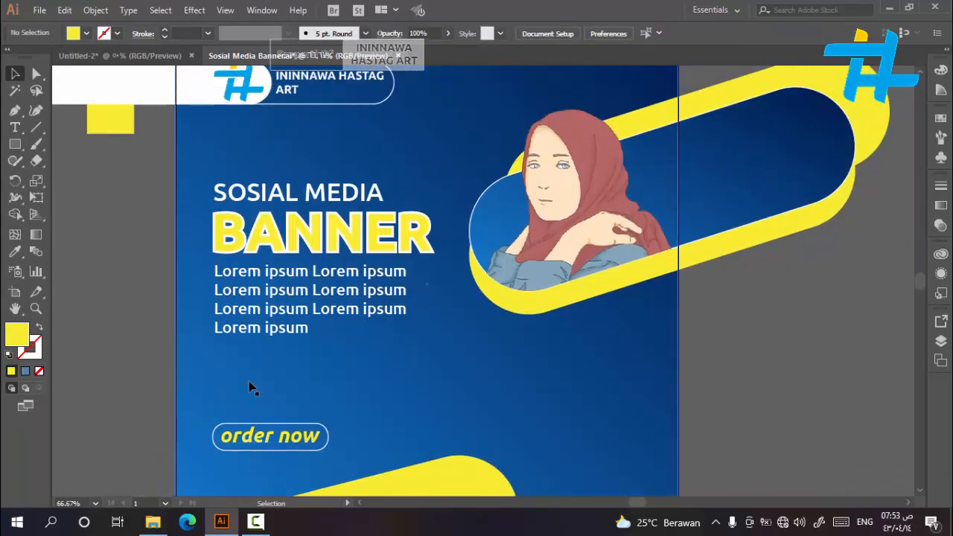
scroll(209, 355, down, 4)
click(340, 334)
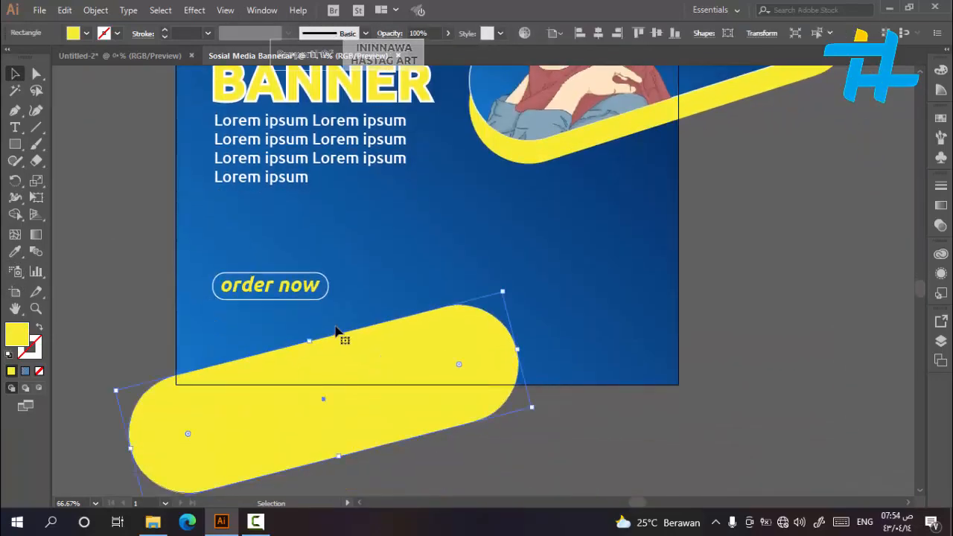
click(65, 9)
click(86, 77)
click(65, 10)
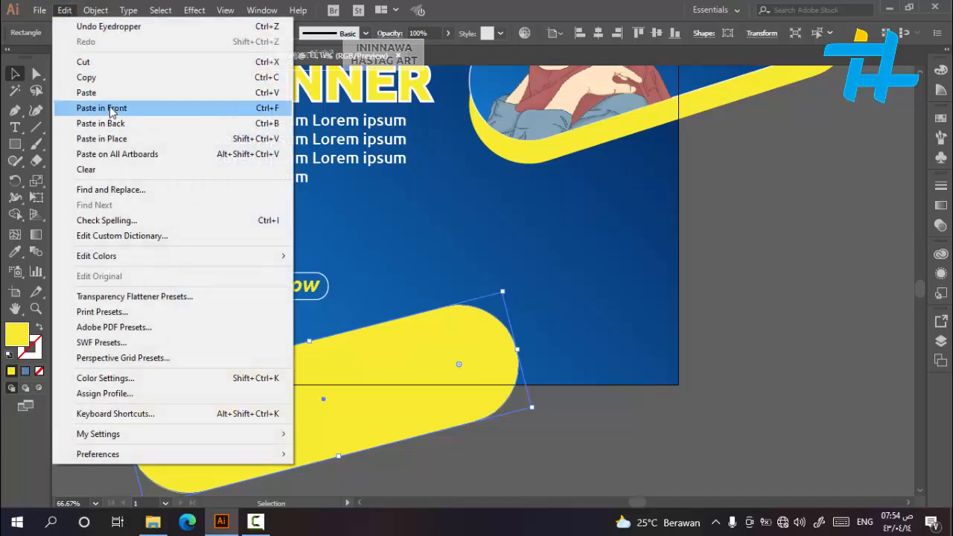
click(102, 90)
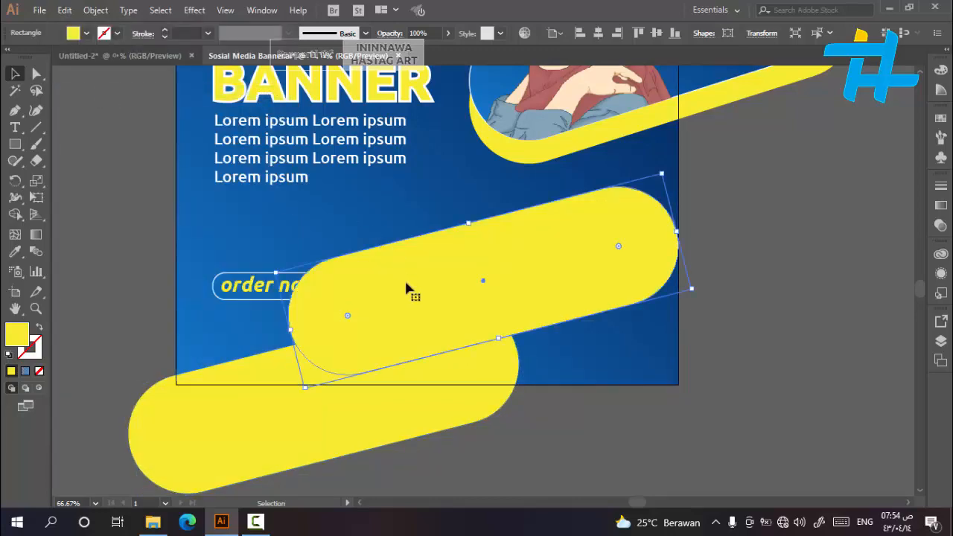
drag(428, 278, 179, 395)
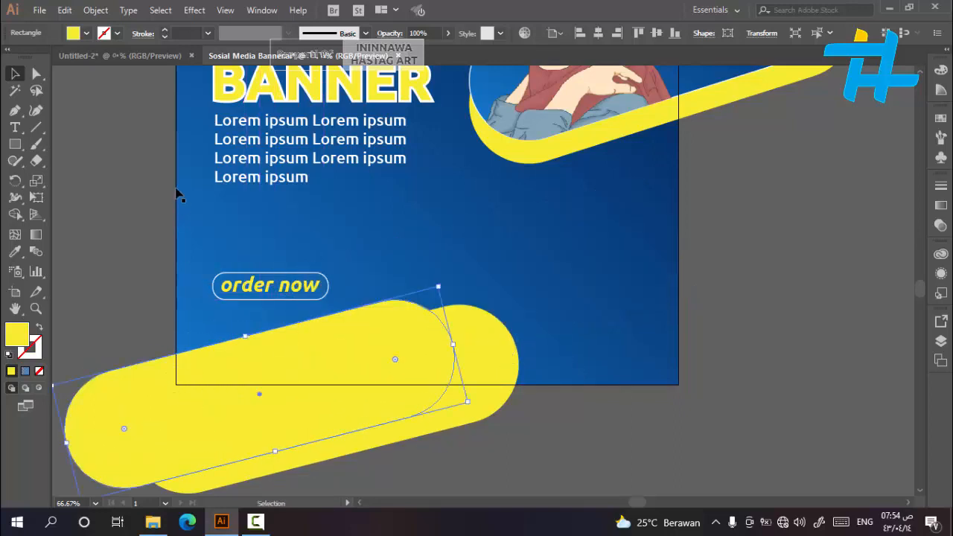
Step: Remove the duplicated pill's fill and give it a white 2 pt stroke
click(86, 33)
click(10, 60)
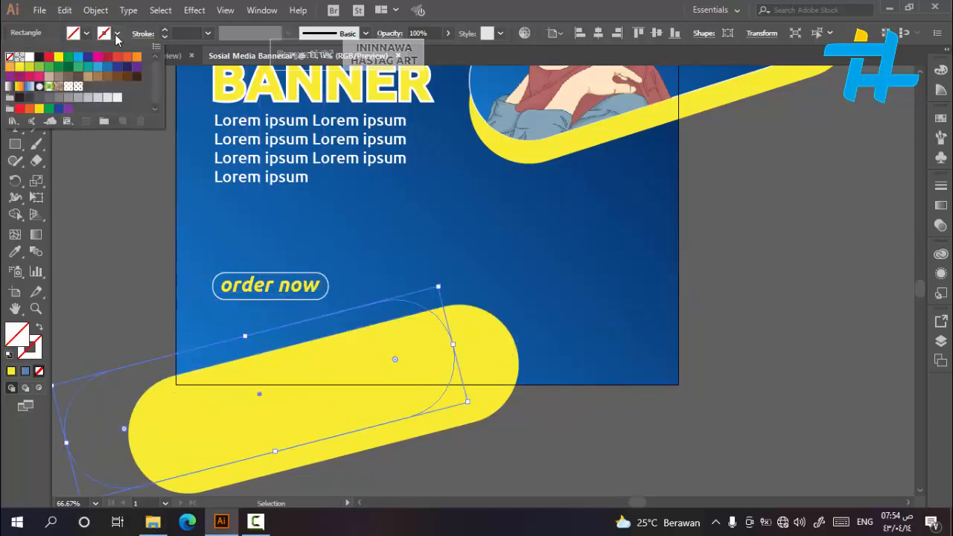
click(117, 33)
click(31, 58)
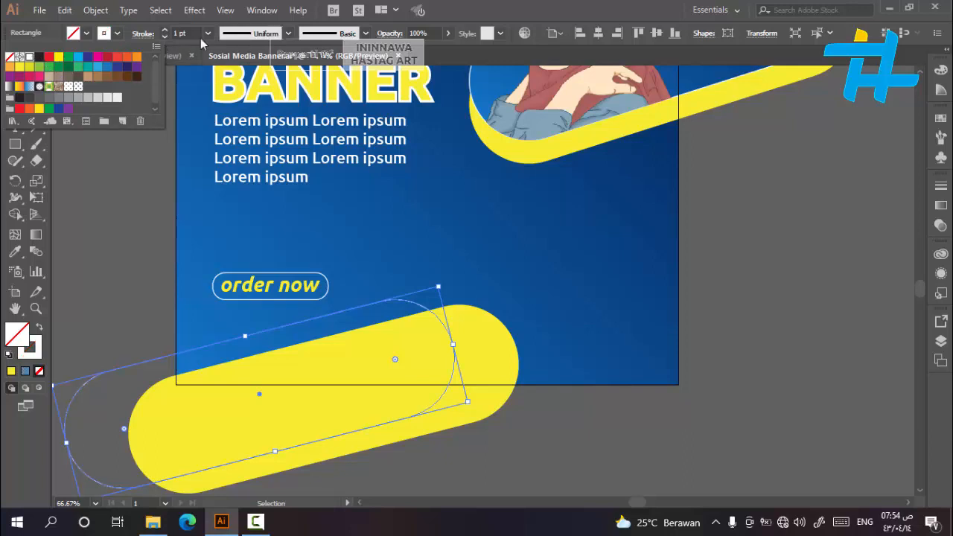
click(208, 33)
click(209, 34)
click(219, 110)
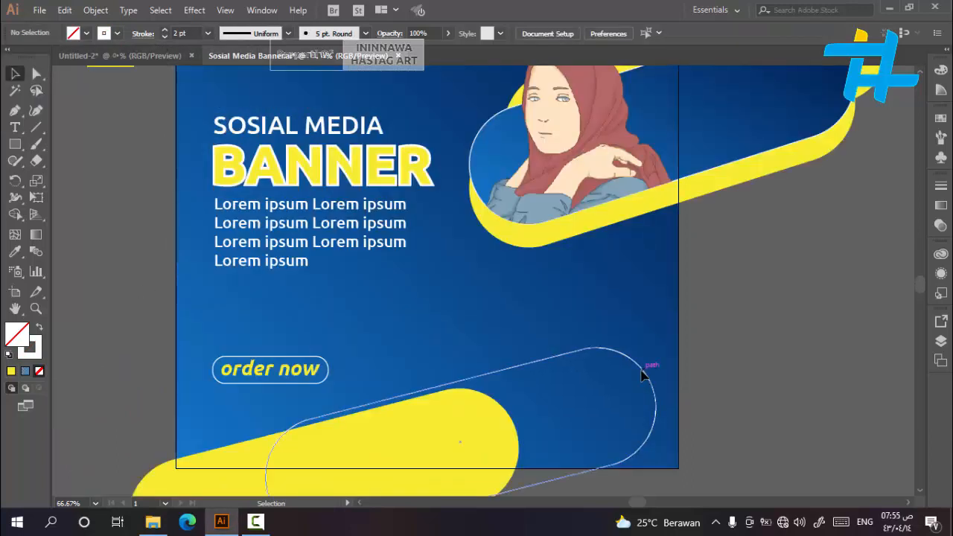
Step: Move the outlined tilted pill up and right so it sits below the woman illustration and extends past the banner's right edge
drag(655, 369, 789, 298)
click(789, 298)
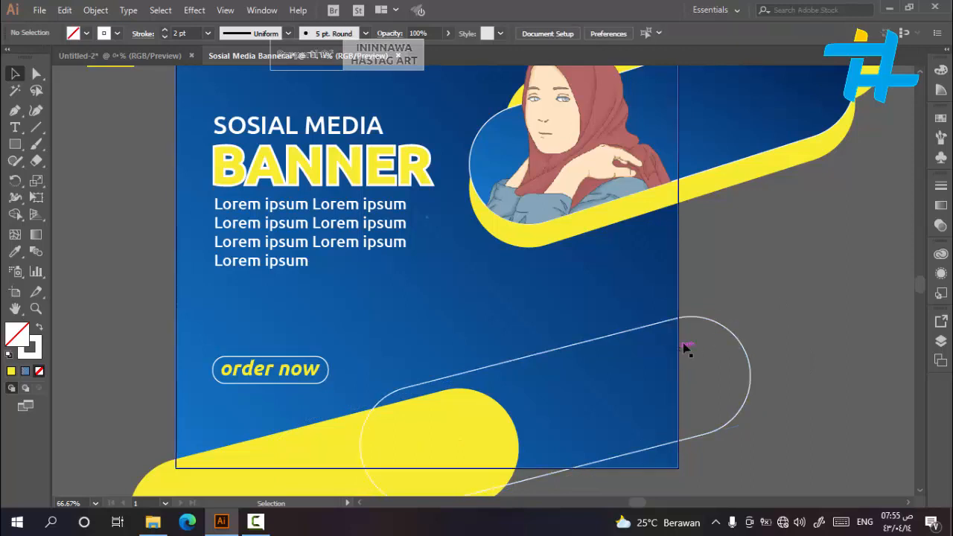
drag(695, 325, 707, 191)
click(818, 262)
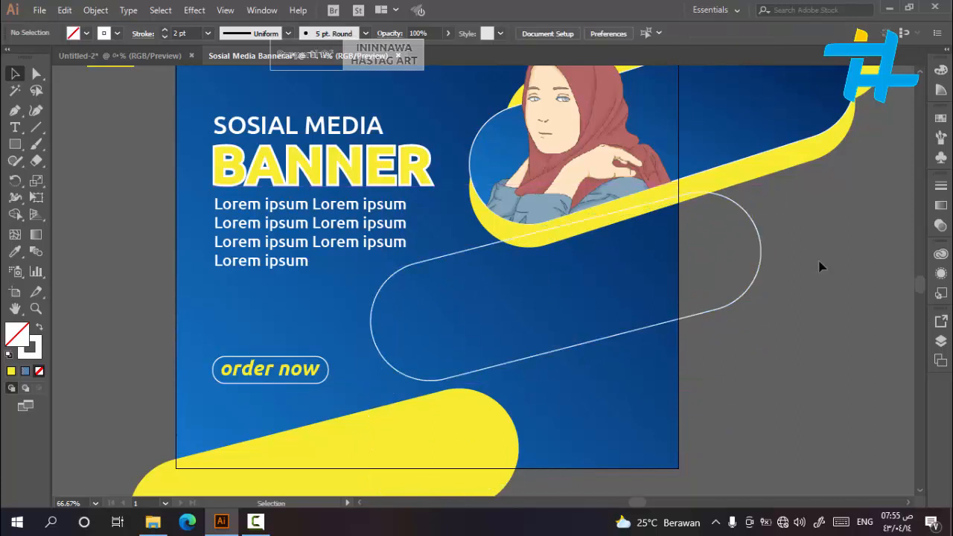
key(shift+x)
Step: Move the Instagram and YouTube handles from beside the artboard into the banner's lower-right corner, stacked in two rows
scroll(772, 384, down, 1)
scroll(776, 382, up, 2)
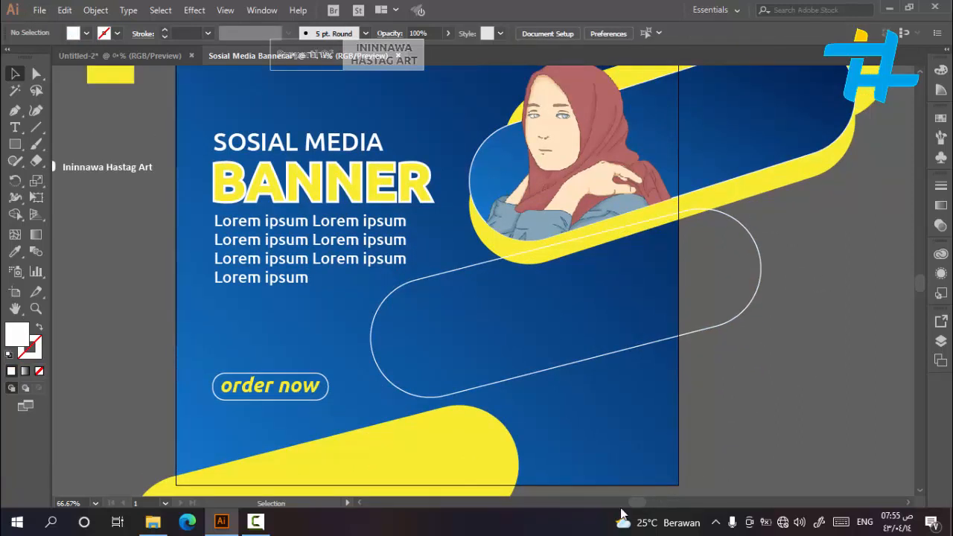
scroll(777, 405, down, 1)
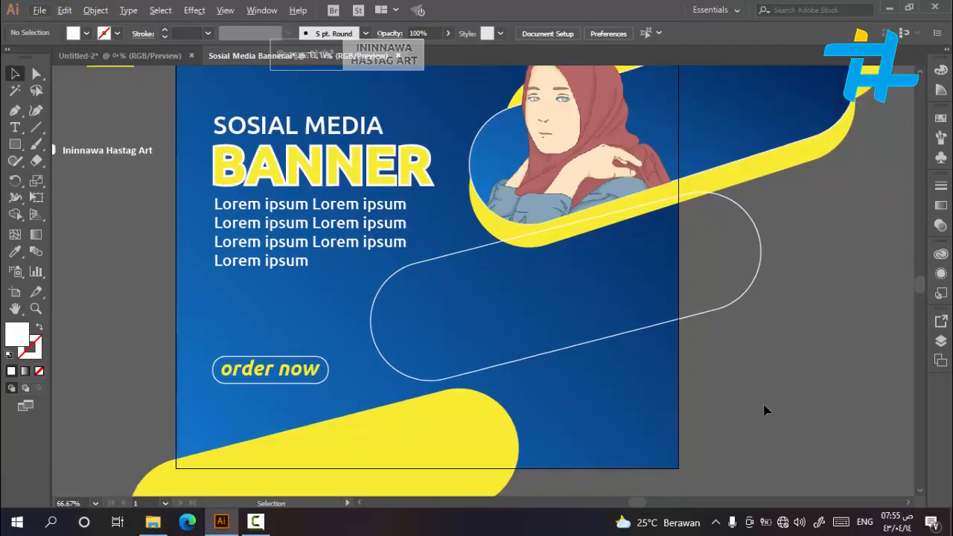
click(361, 500)
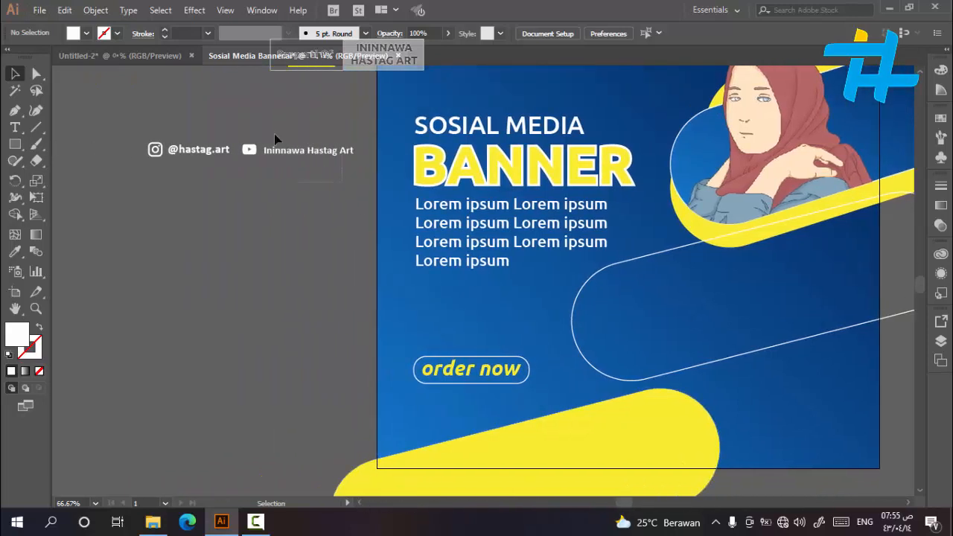
drag(264, 156, 747, 436)
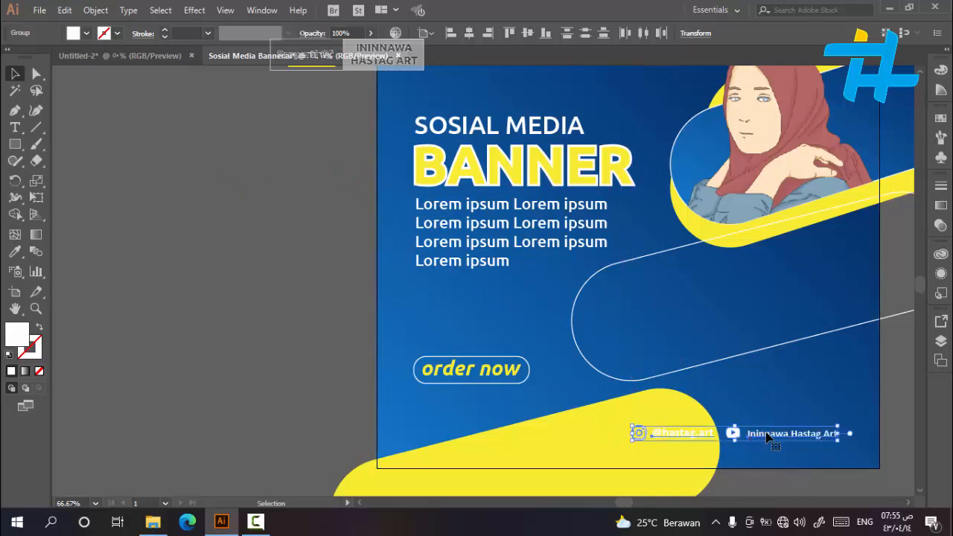
drag(767, 435, 635, 442)
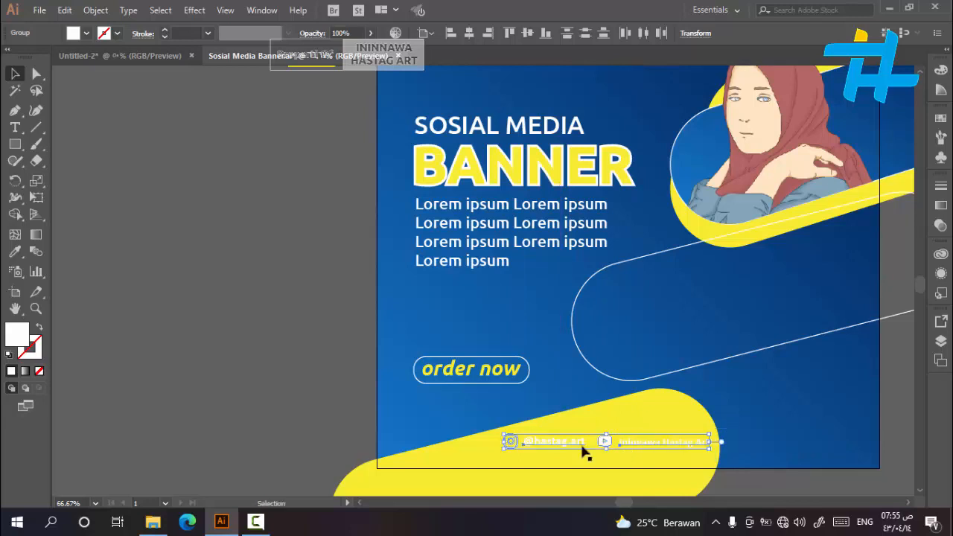
click(909, 503)
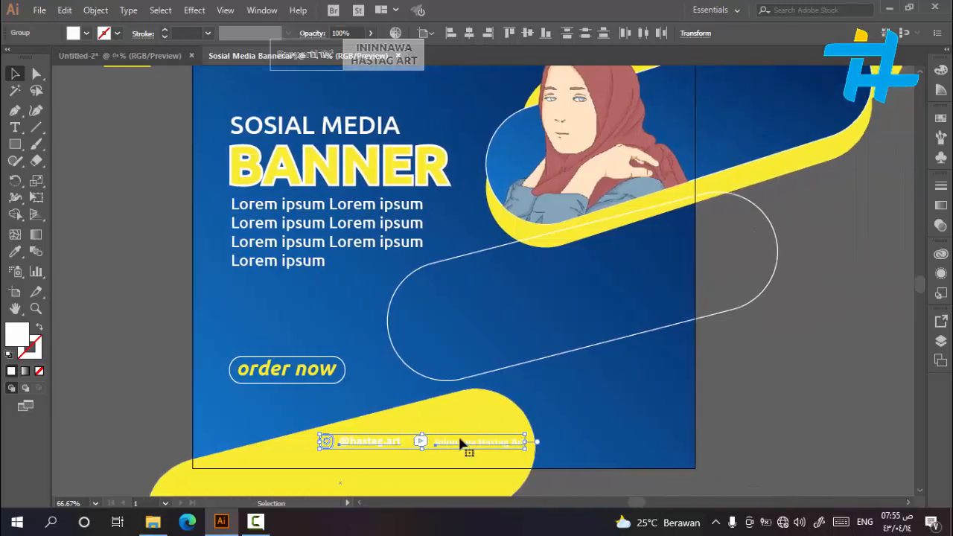
drag(480, 442, 608, 442)
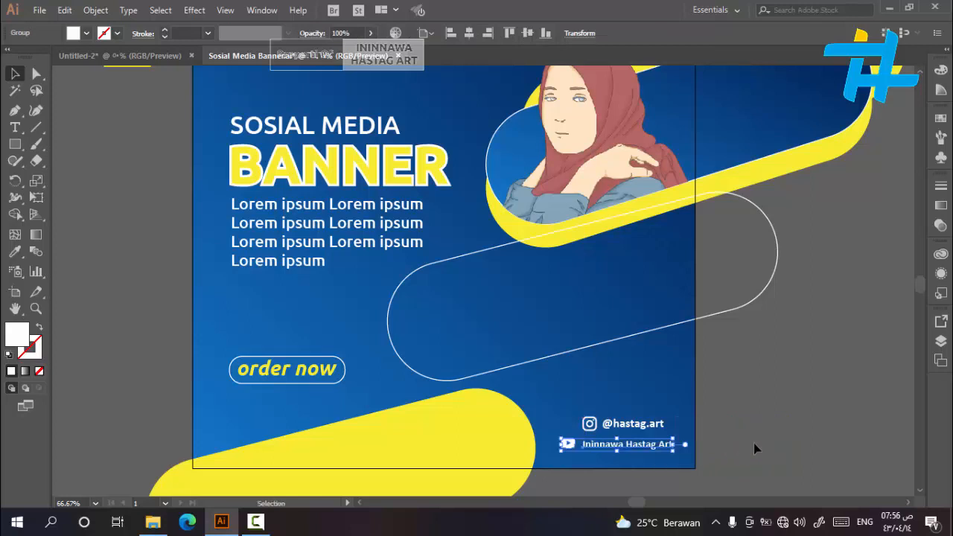
click(753, 443)
scroll(588, 441, up, 1)
scroll(630, 428, down, 2)
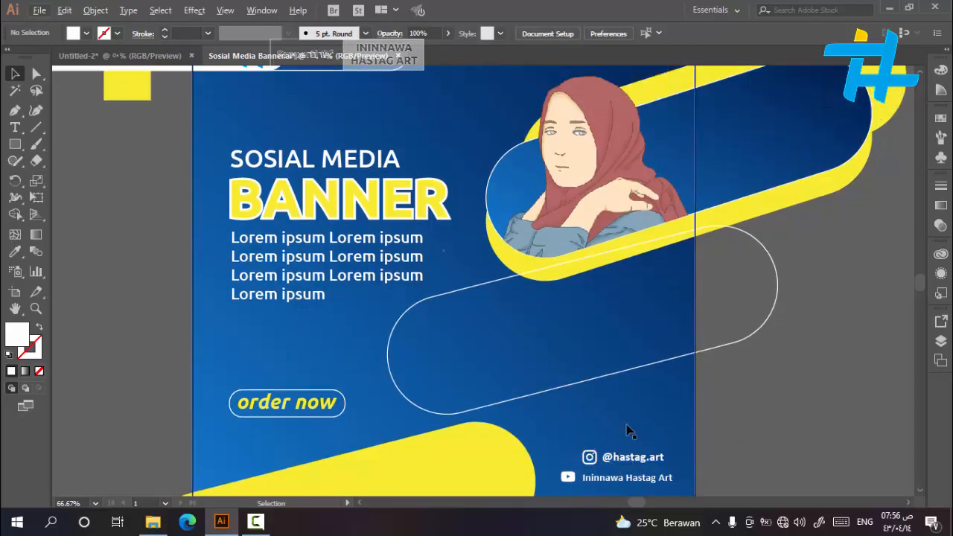
drag(632, 410, 611, 408)
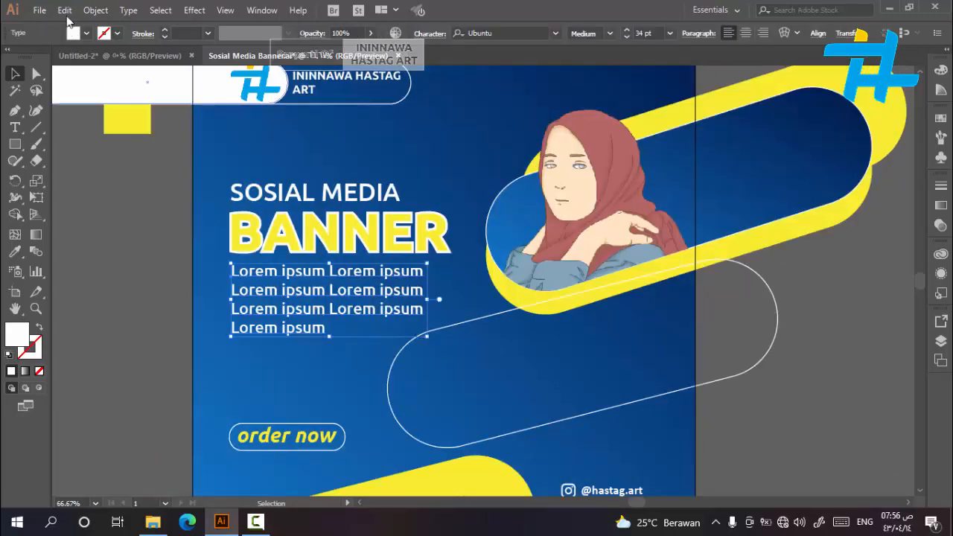
Step: Duplicate the Lorem ipsum paragraph and place the copy directly below it, above the order button
click(64, 10)
click(81, 74)
click(65, 10)
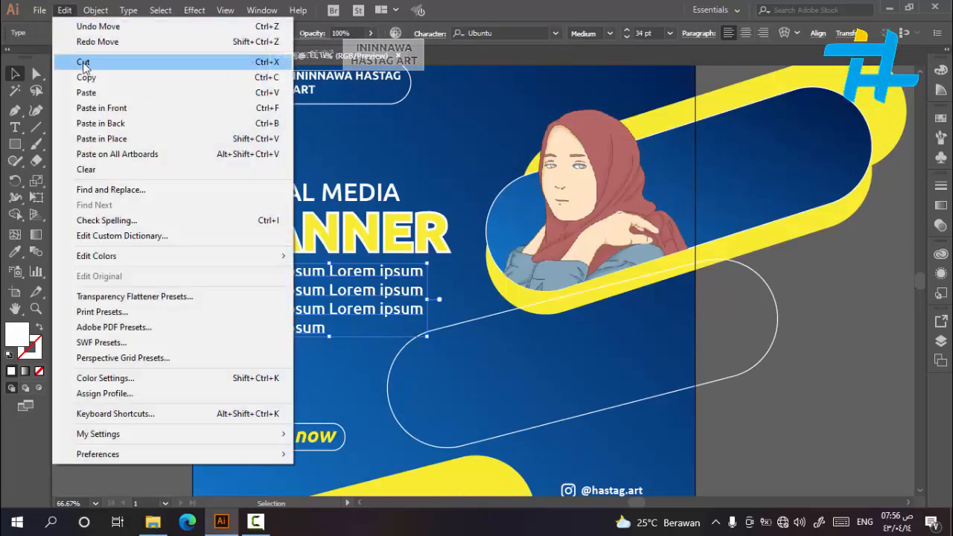
click(83, 101)
drag(313, 316, 311, 390)
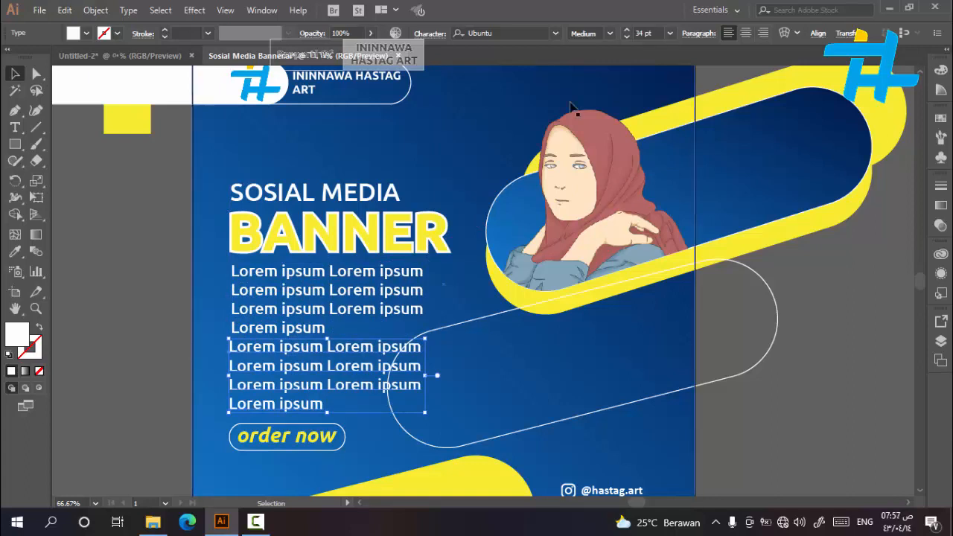
Step: Set the lower Lorem ipsum paragraph's font size to 27 pt and align its left edge with the paragraph above
double_click(642, 33)
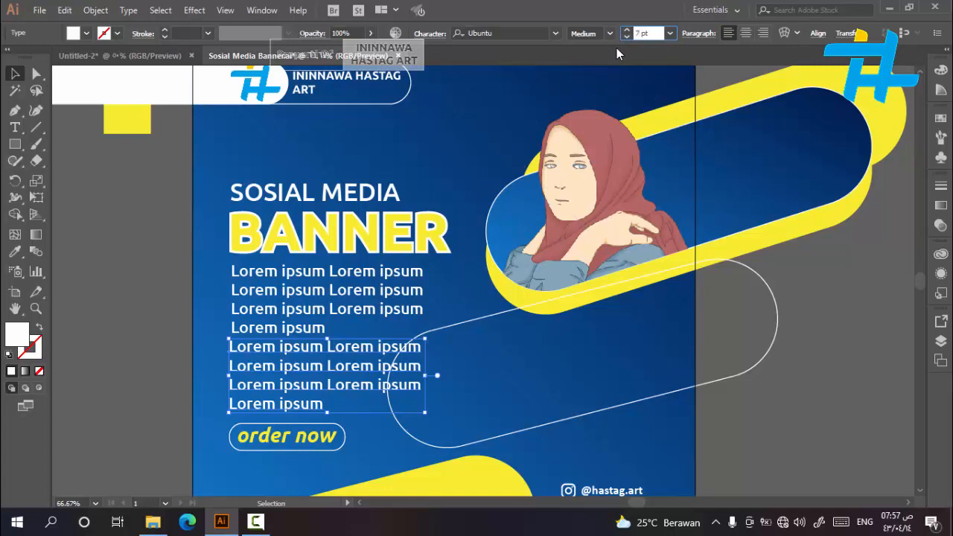
text(22)
key(BackSpace)
text(7)
key(Return)
click(122, 352)
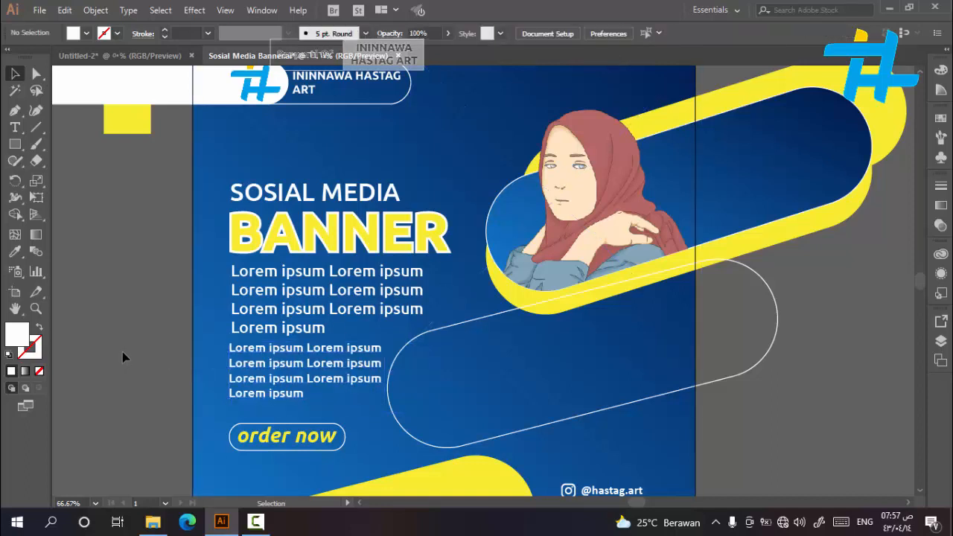
click(294, 381)
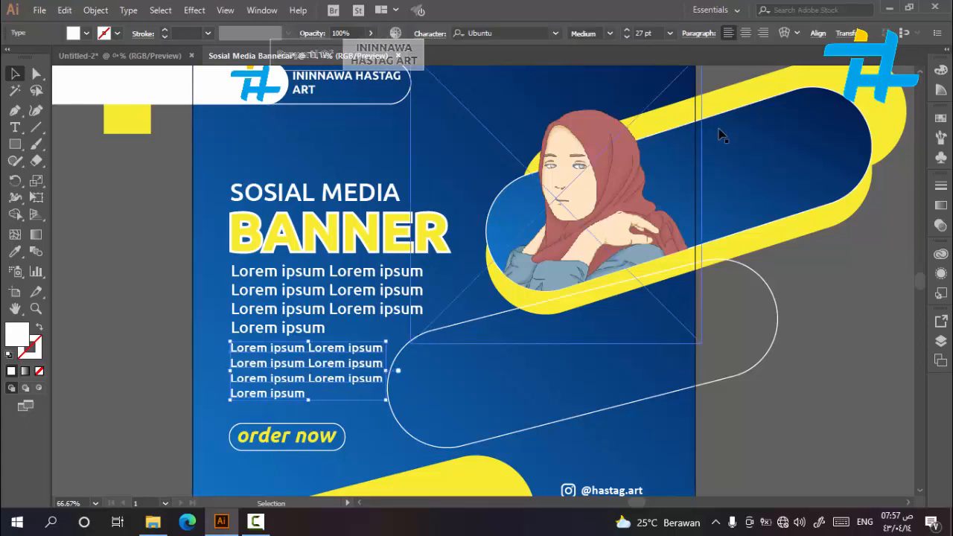
Step: Set the lower Lorem ipsum paragraph's font size to 25 pt
click(640, 34)
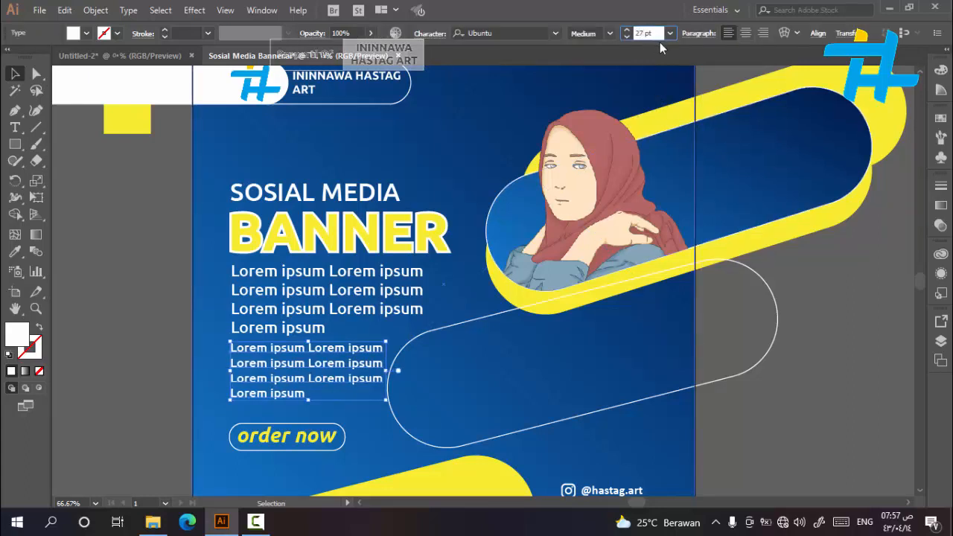
key(Return)
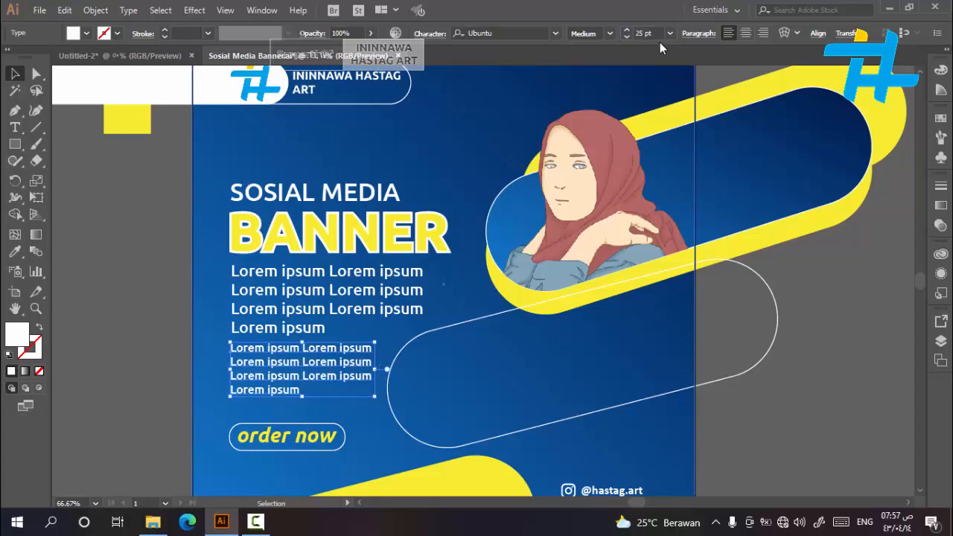
click(120, 316)
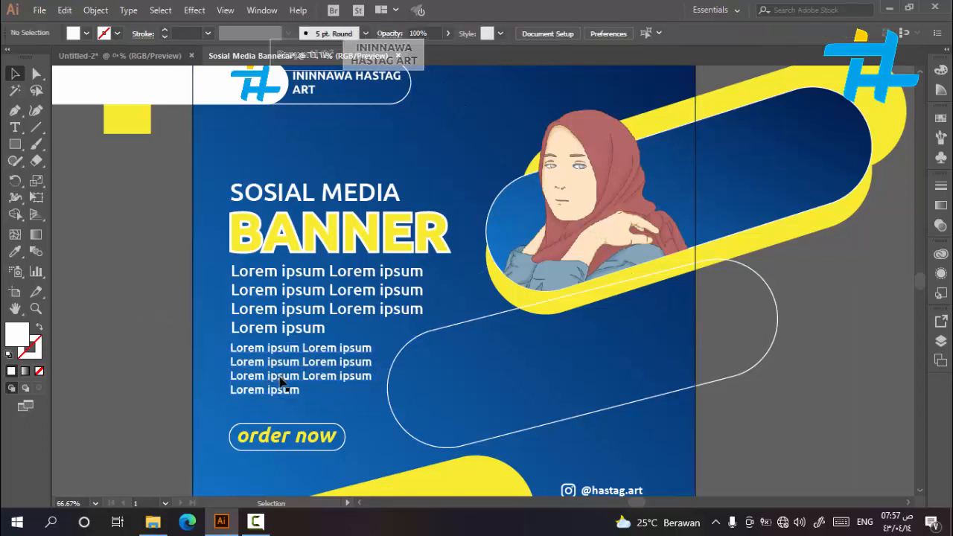
Step: Nudge the smaller Lorem ipsum paragraph down to widen the gap below the larger paragraph
click(264, 375)
key(Down)
key(Down)
key(Down)
key(Down)
key(Down)
key(Down)
key(Down)
key(Down)
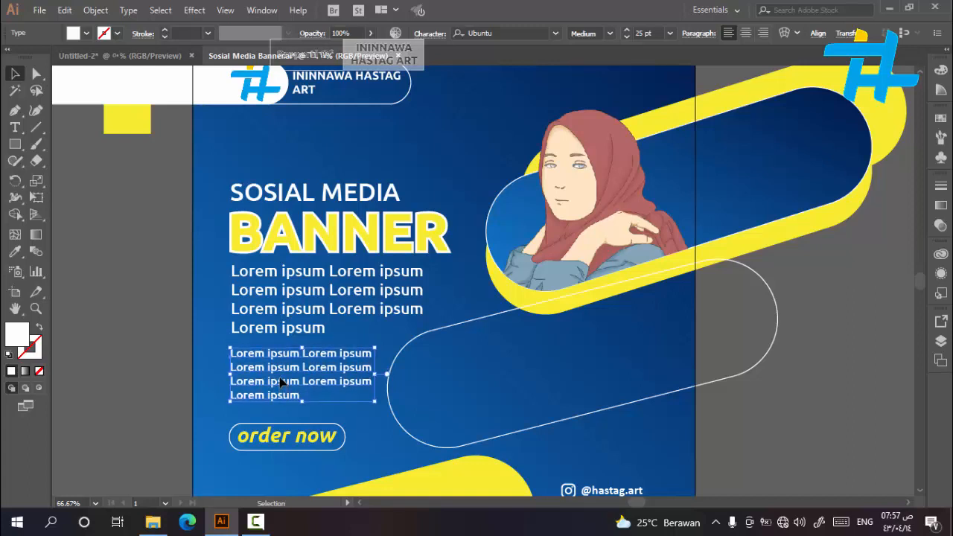
key(Down)
key(Down)
click(127, 319)
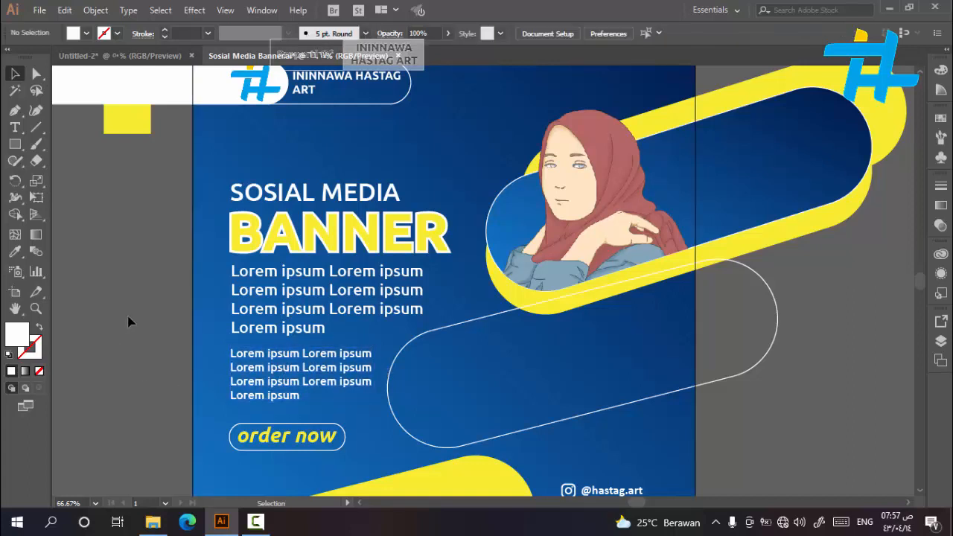
Step: Duplicate the "order now" text and place the copy inside the outlined tilted pill
click(305, 441)
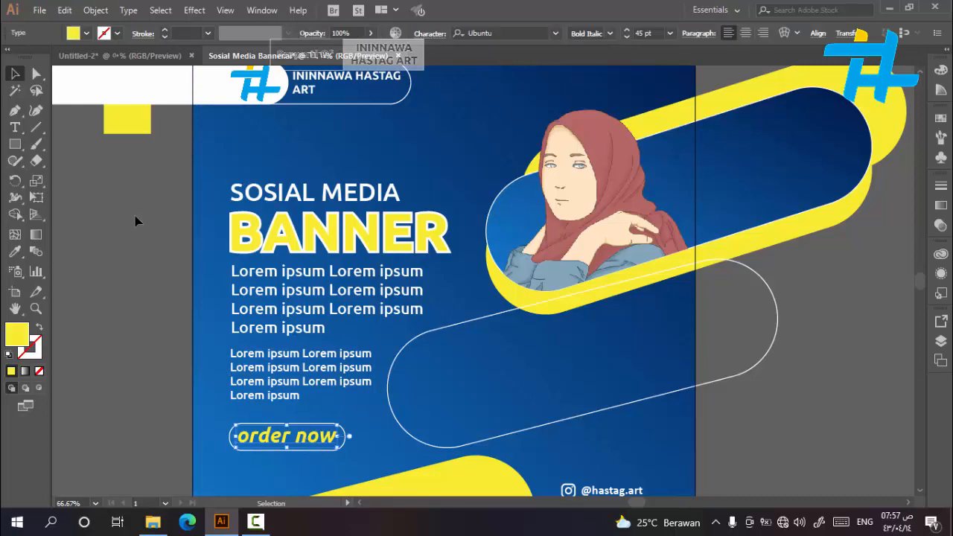
click(64, 10)
click(115, 80)
click(64, 11)
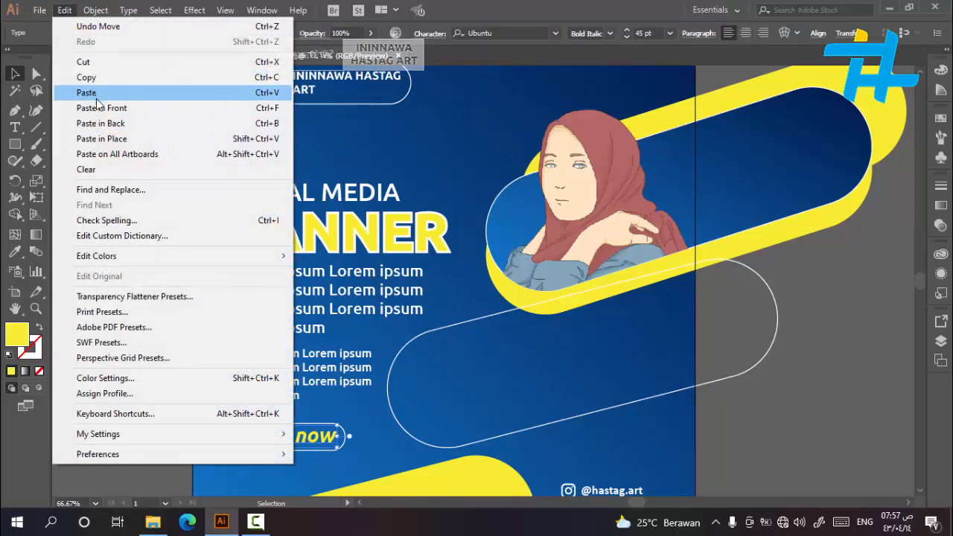
click(97, 95)
drag(311, 444, 396, 370)
Step: Replace the copied text in the outlined pill with "make your style"
key(t)
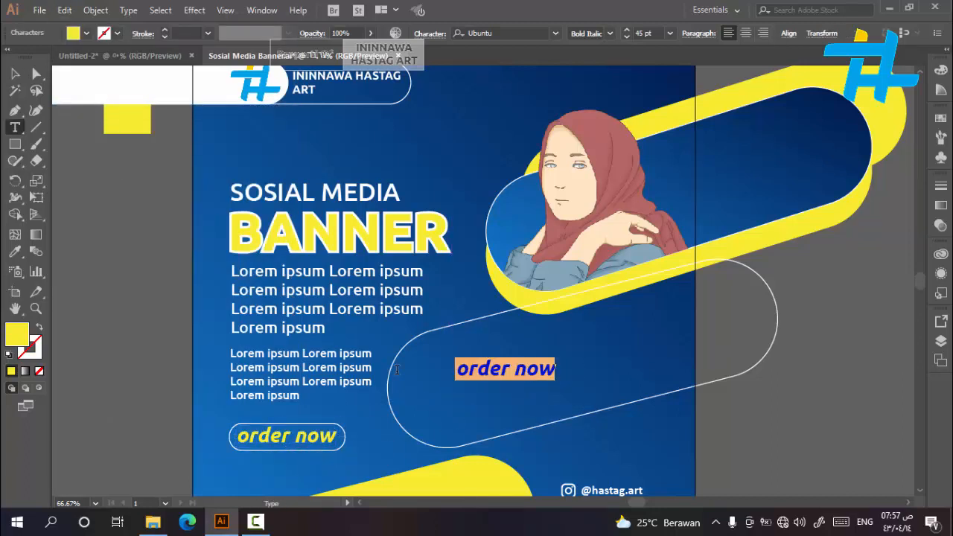
text(ma)
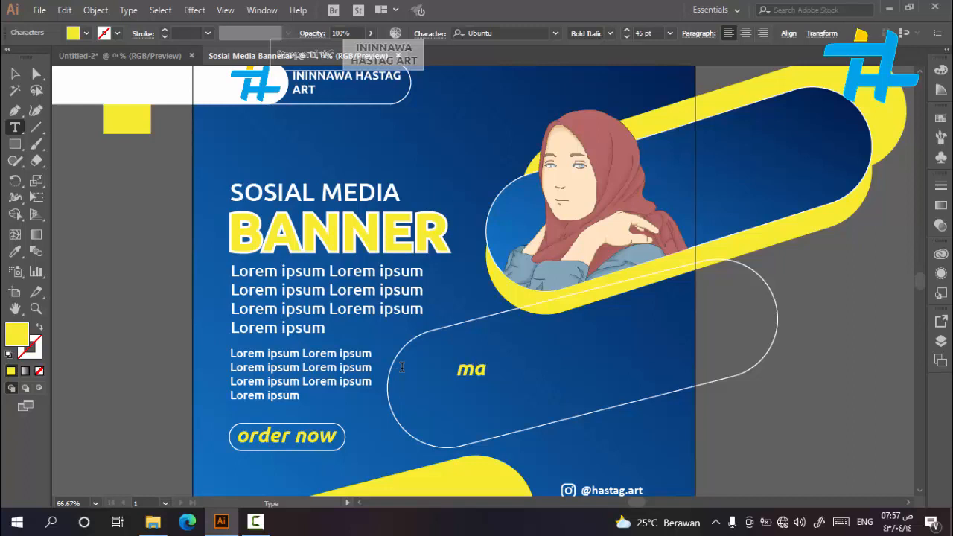
text(ke your style)
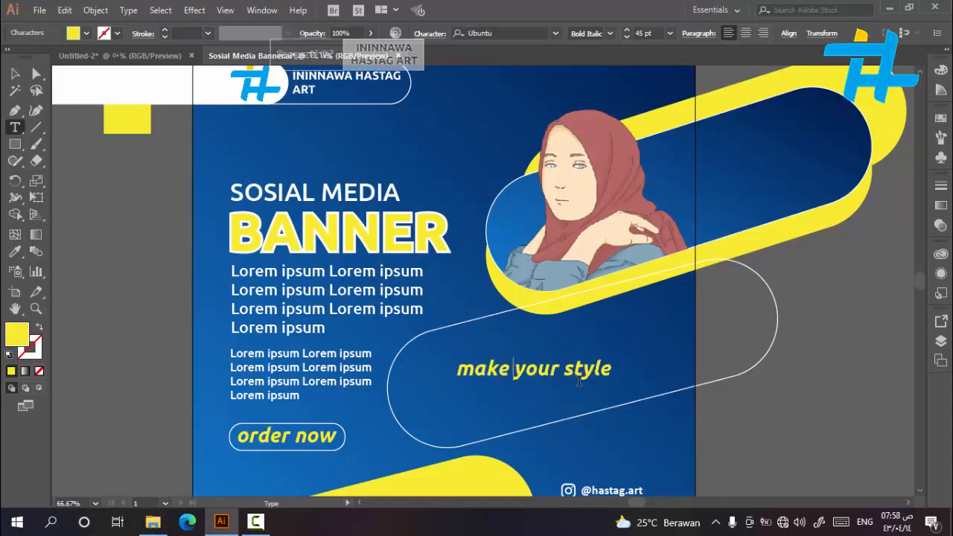
key(Escape)
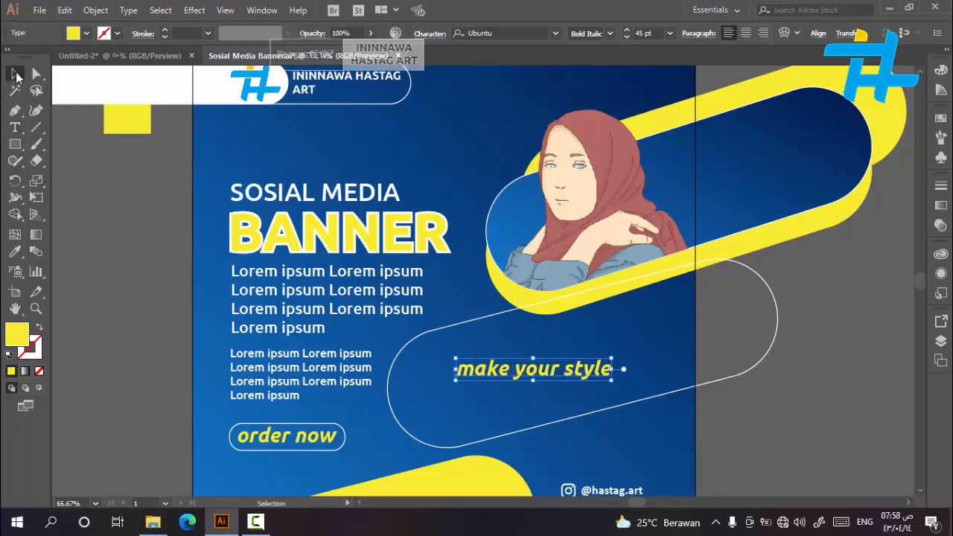
Step: Rotate the "make your style" text counterclockwise to match the tilt of the outlined pill
drag(634, 340, 656, 324)
click(821, 455)
click(573, 370)
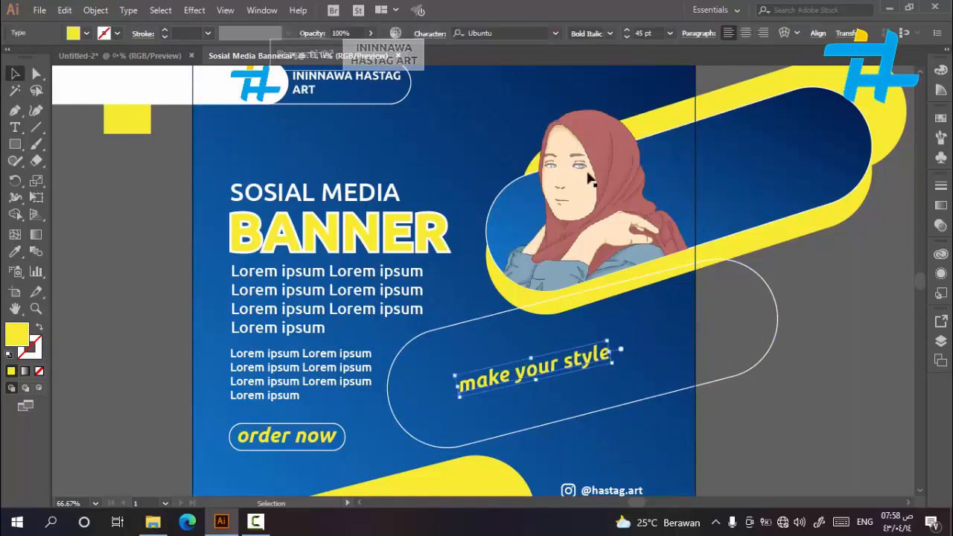
Step: Break "make your style" into two centre-aligned lines after "make" and move it to the middle of the outlined pill
double_click(532, 372)
key(Return)
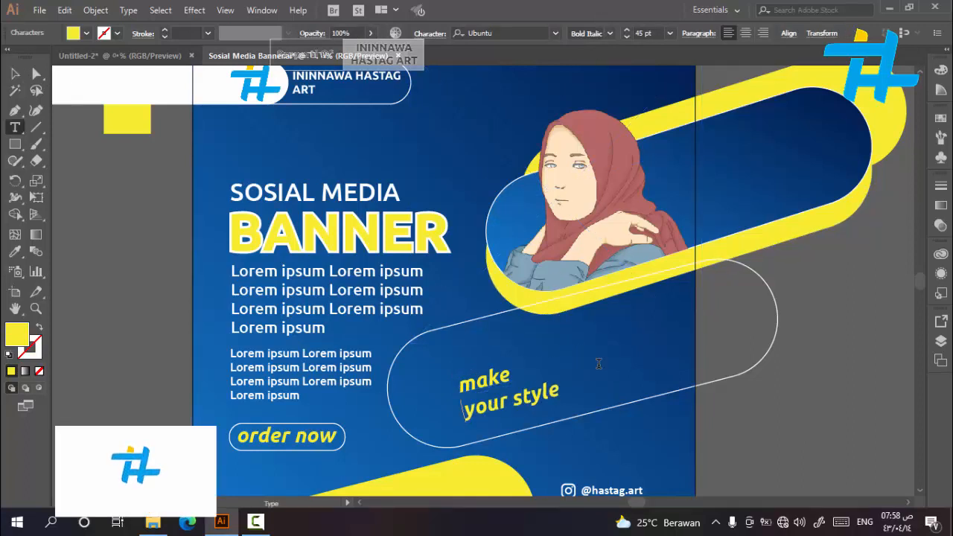
key(Escape)
click(746, 33)
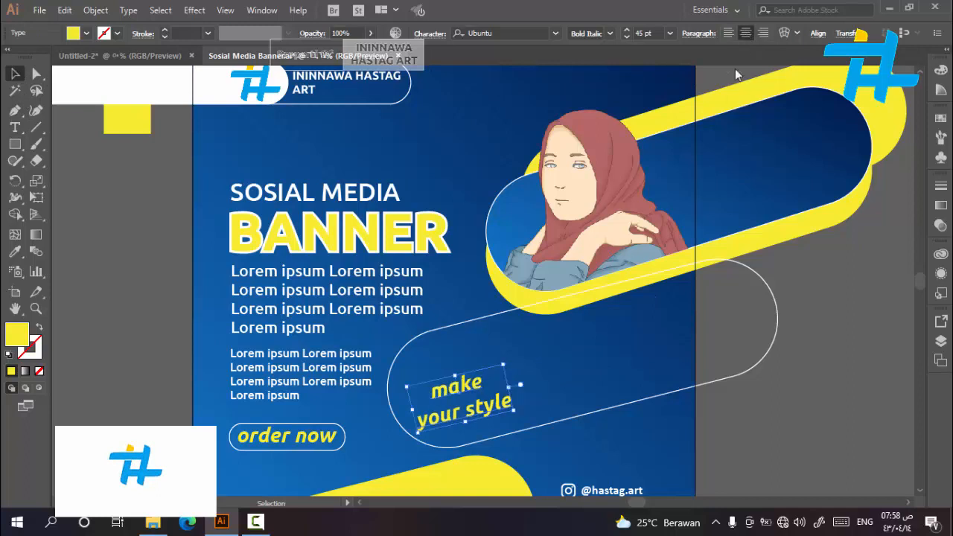
drag(500, 408, 587, 377)
Step: Set the "make your style" font size to 99 pt and shift the text up into the outlined pill
double_click(642, 34)
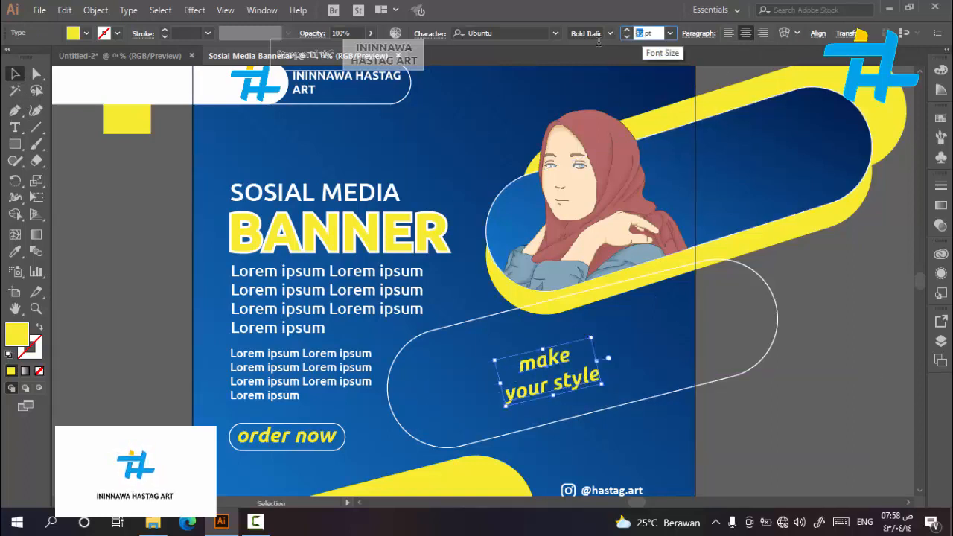
key(Return)
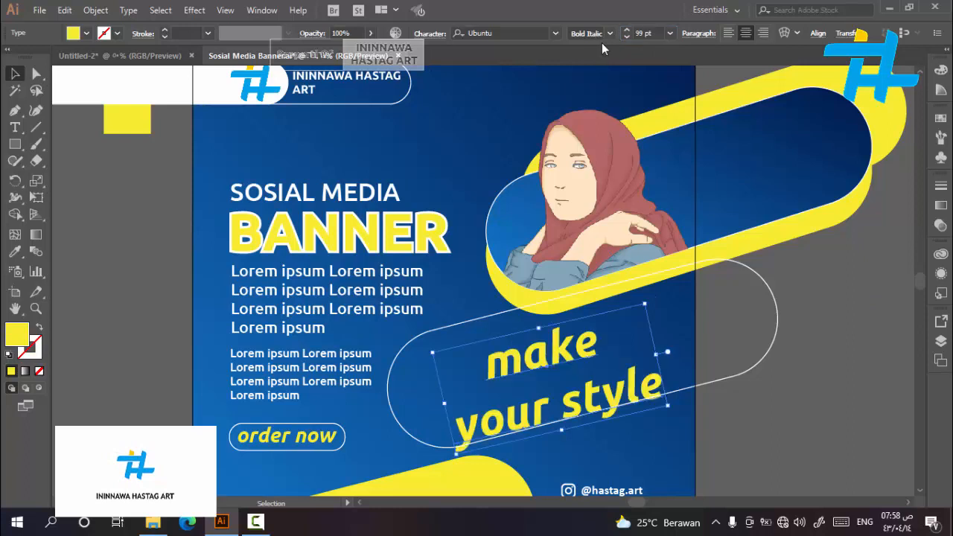
drag(610, 406, 609, 382)
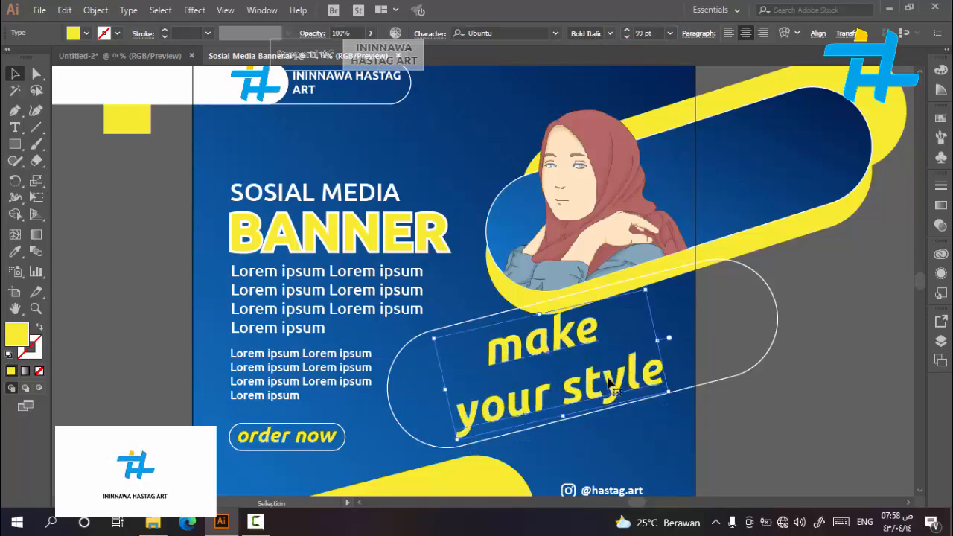
Step: Tighten the two slogan lines with a negative space after paragraph and move the text slightly down within the pill
click(706, 33)
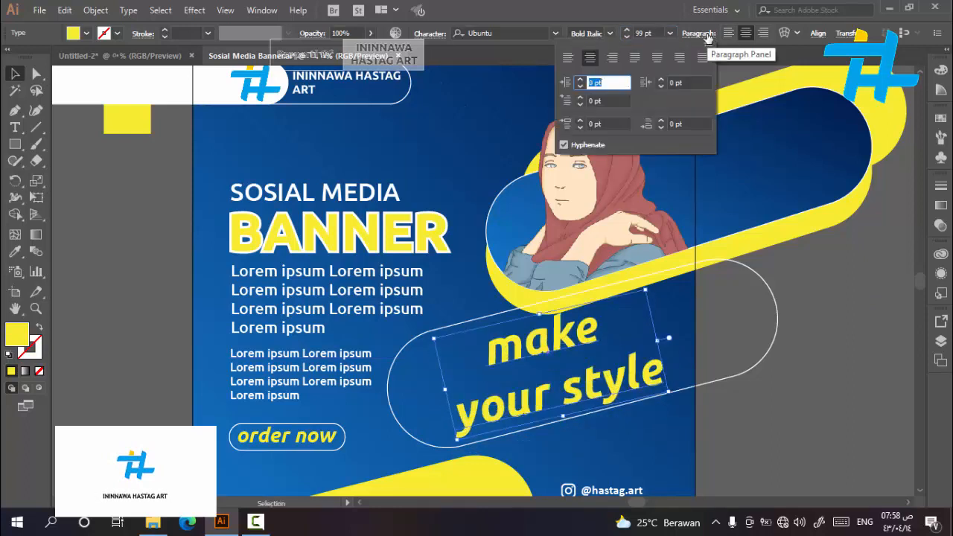
click(660, 127)
click(660, 128)
click(660, 127)
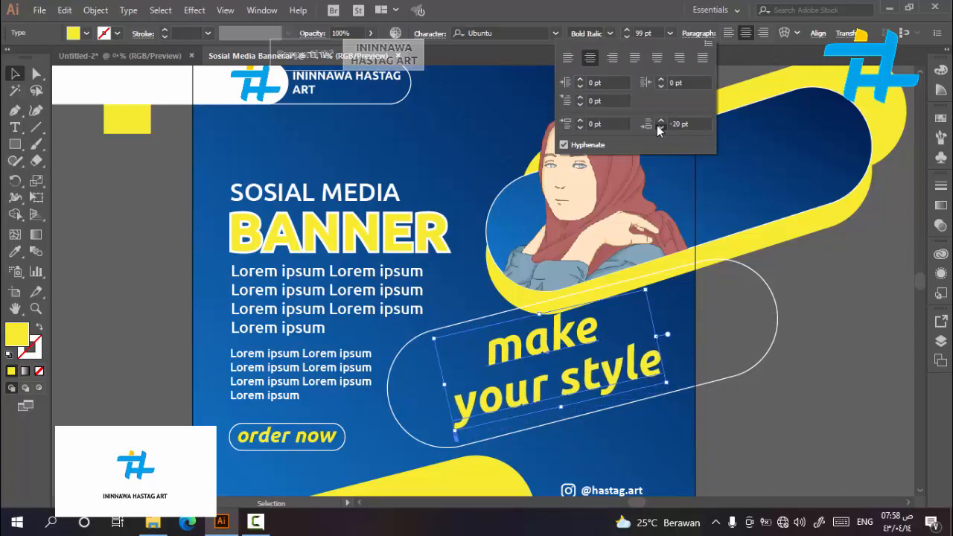
click(660, 127)
click(660, 127)
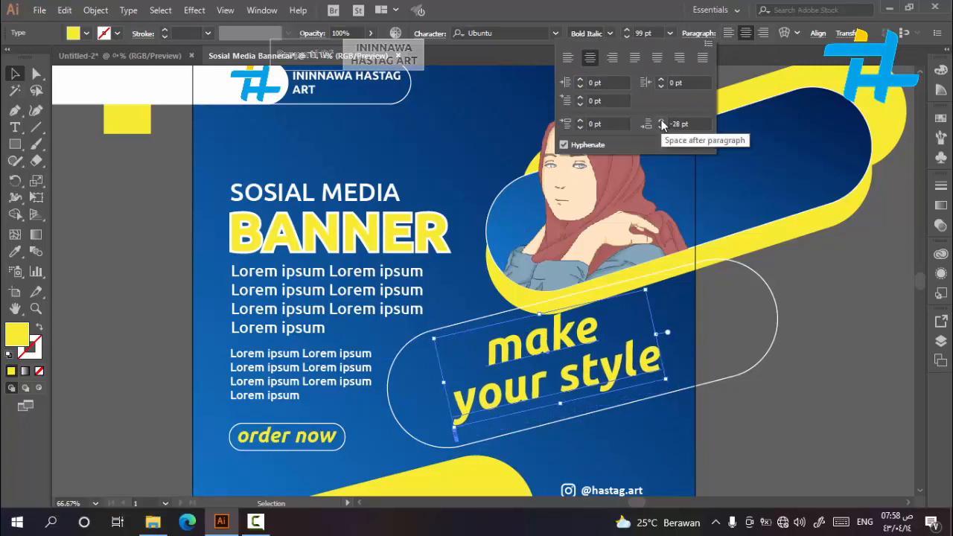
click(660, 130)
click(661, 129)
click(842, 333)
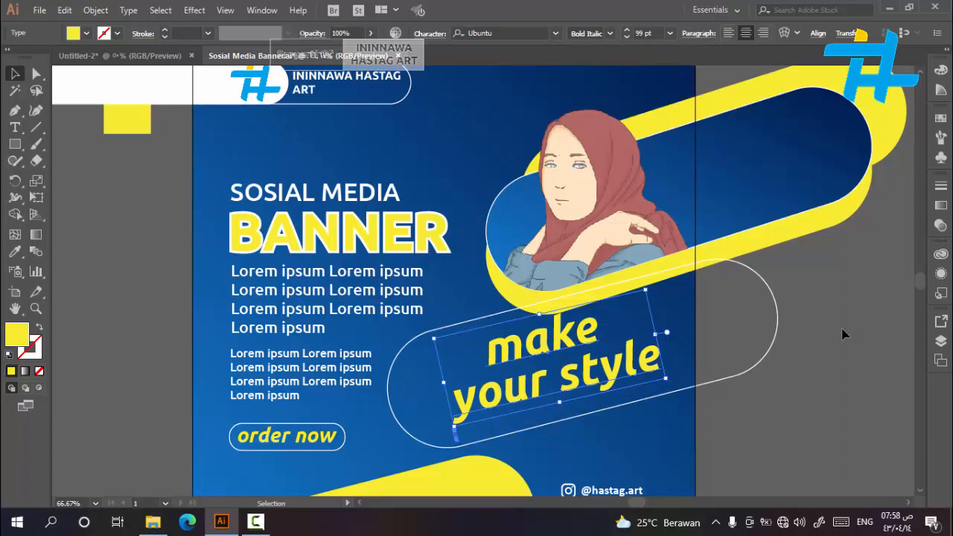
drag(620, 364, 630, 374)
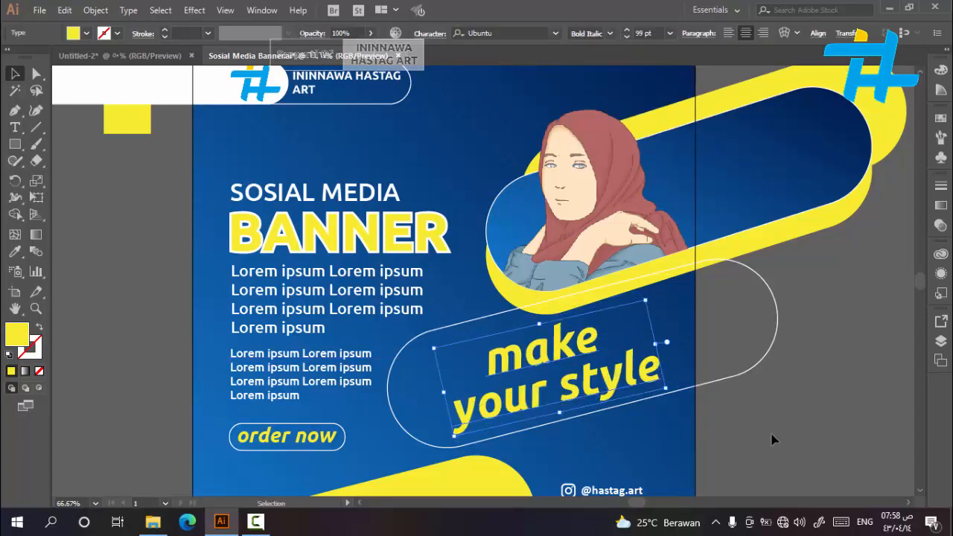
click(769, 436)
Step: Convert the "make your style" text to outlines and combine the letters into one compound path
click(622, 383)
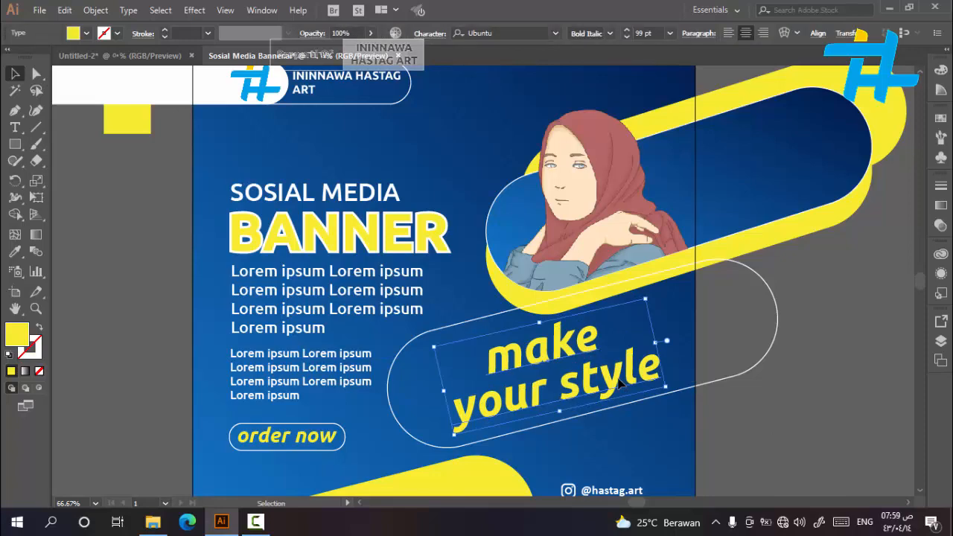
right_click(618, 384)
click(670, 206)
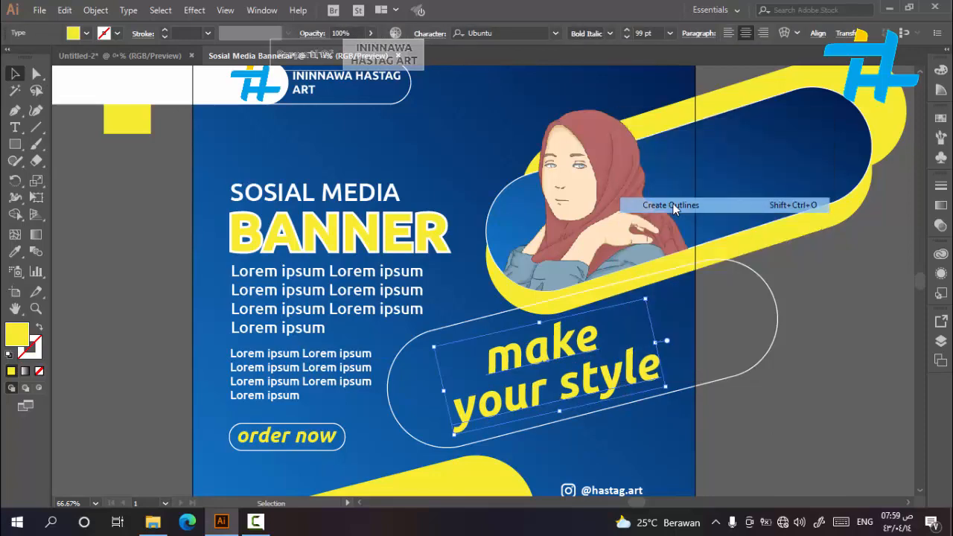
click(66, 10)
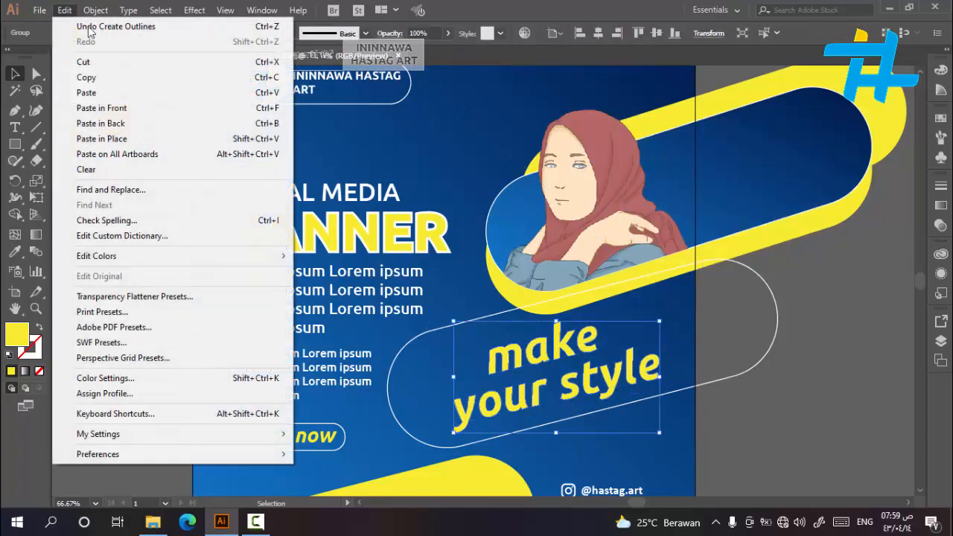
mouse_move(95, 10)
mouse_move(169, 484)
click(335, 483)
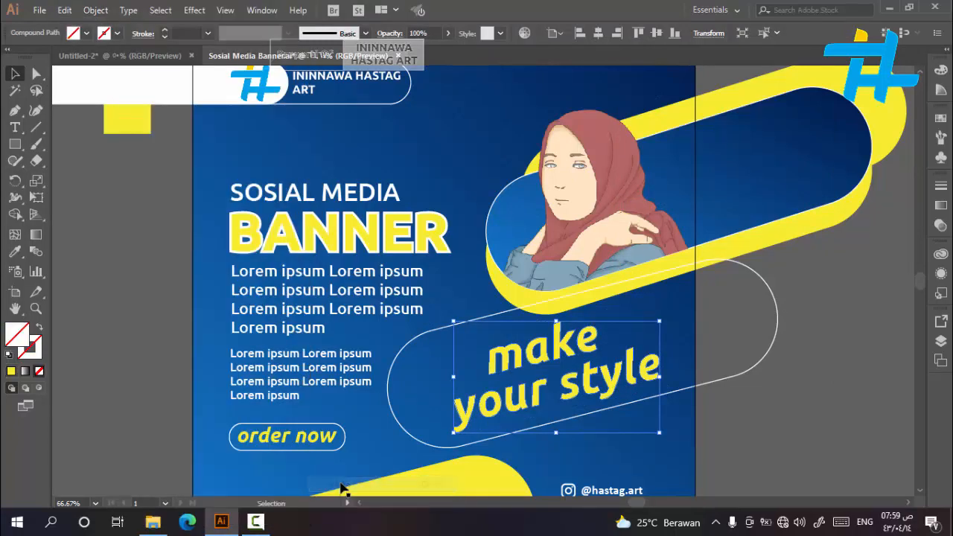
Step: Fill the "make your style" compound path with the yellow sampled from the square beside the artboard
click(14, 252)
click(126, 116)
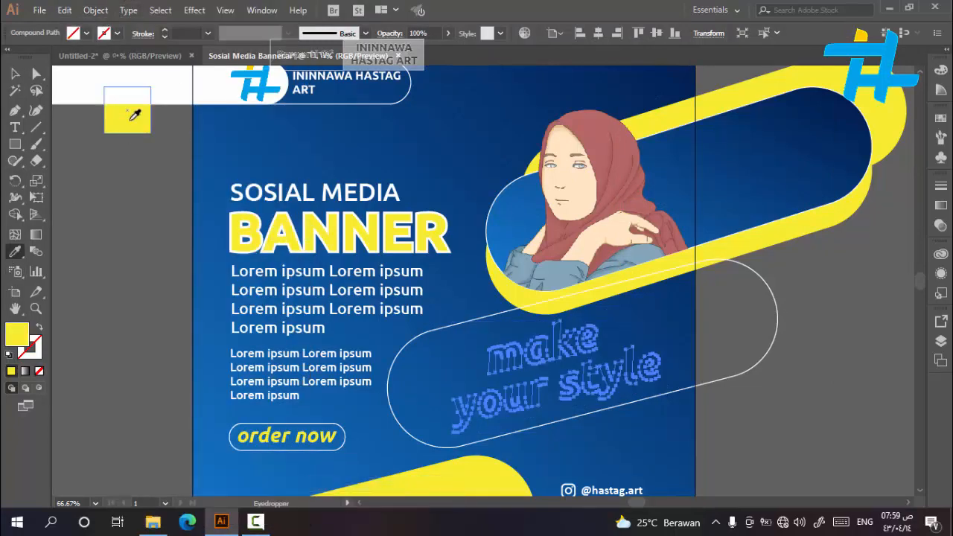
click(15, 73)
Step: Create an offset path of 7 px around the "make your style" lettering with mitered joins
click(96, 10)
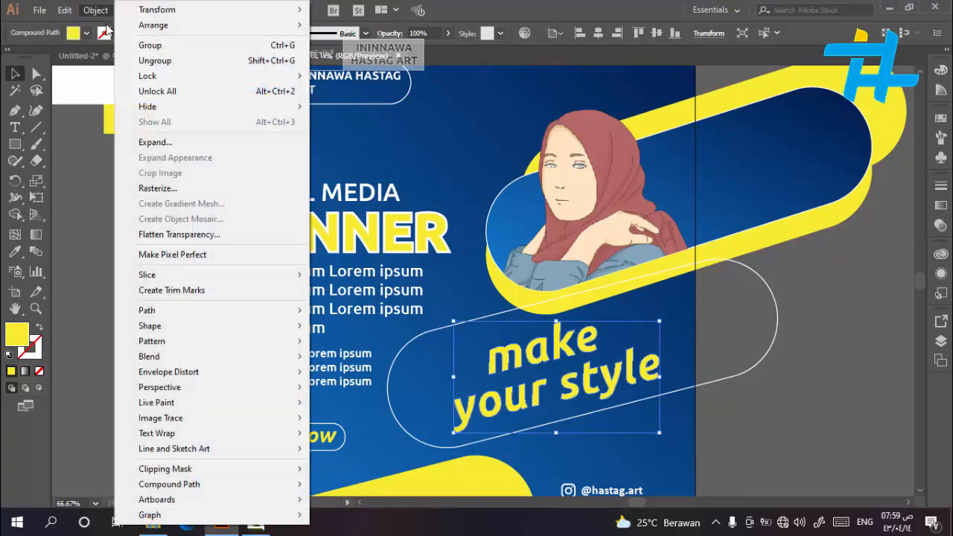
mouse_move(222, 310)
click(350, 362)
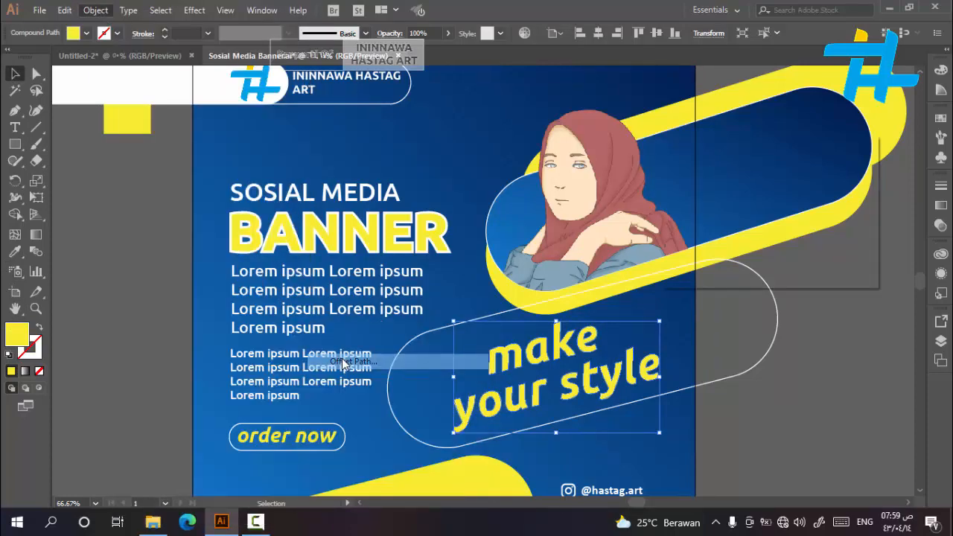
click(680, 253)
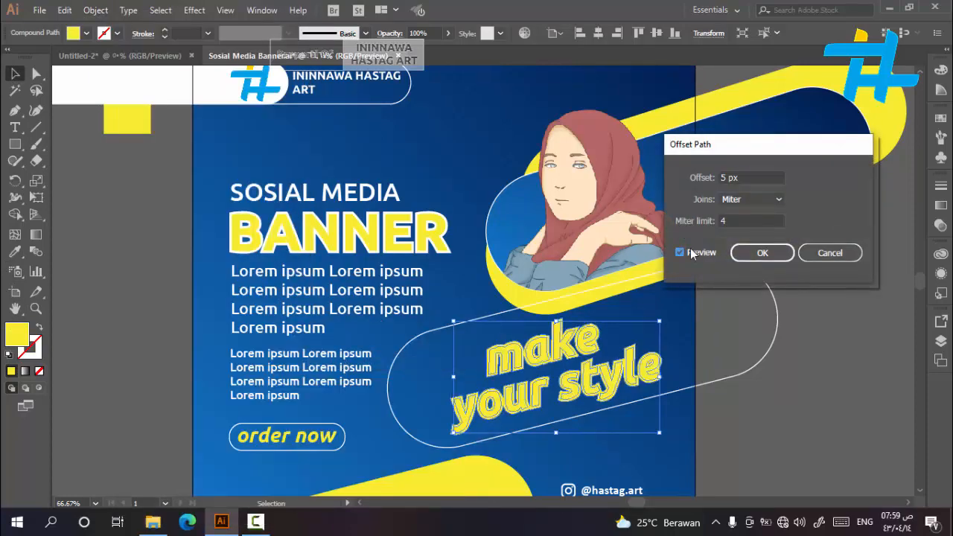
double_click(722, 178)
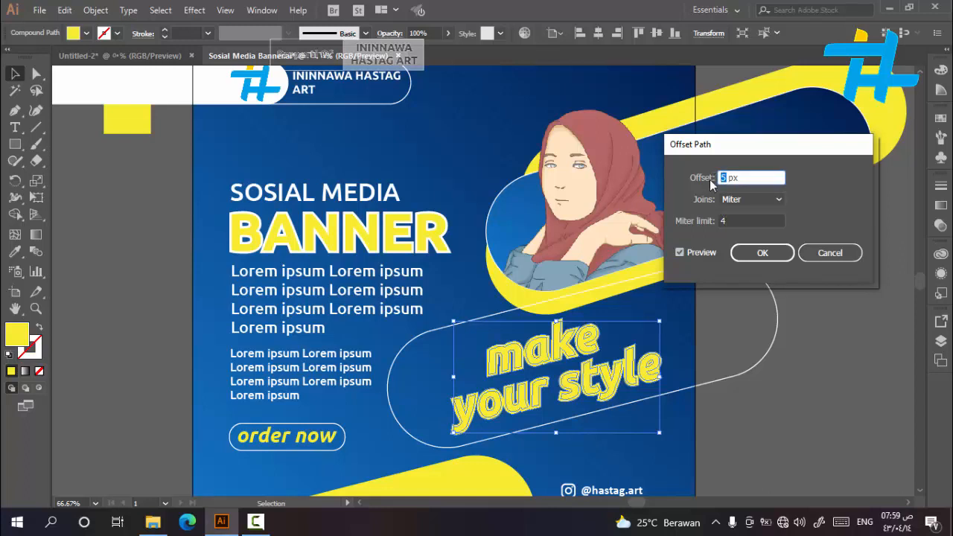
click(701, 250)
click(701, 251)
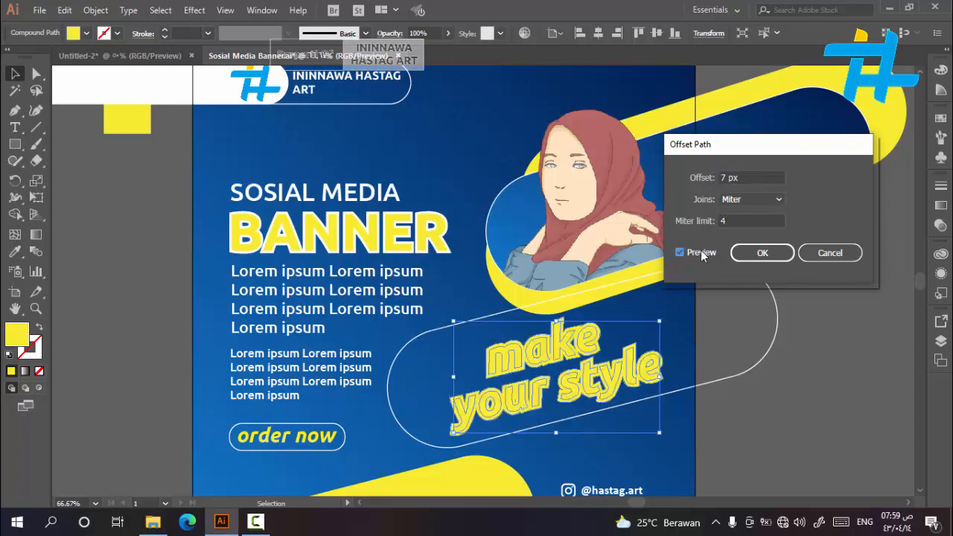
click(744, 254)
Step: Fill the offset path behind the "make your style" lettering with white
click(87, 32)
click(20, 65)
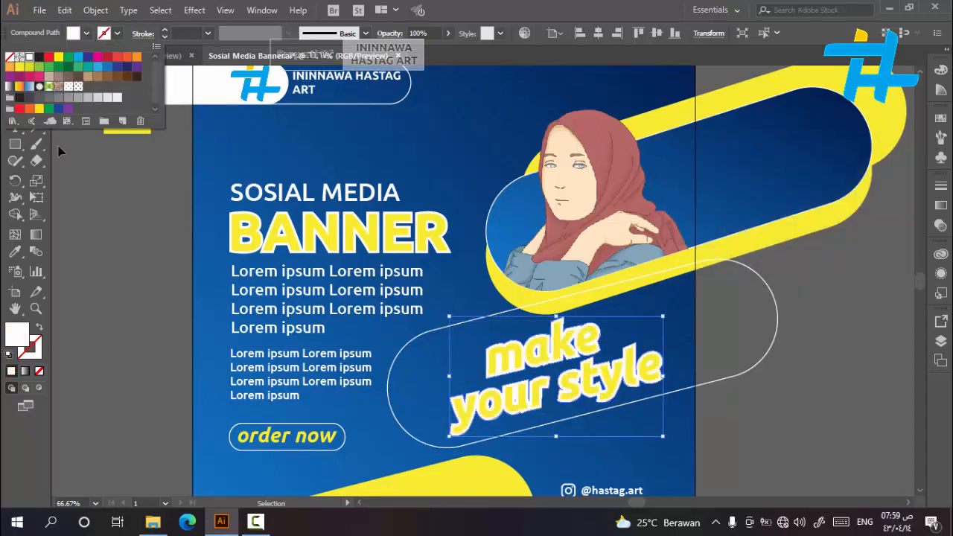
click(88, 270)
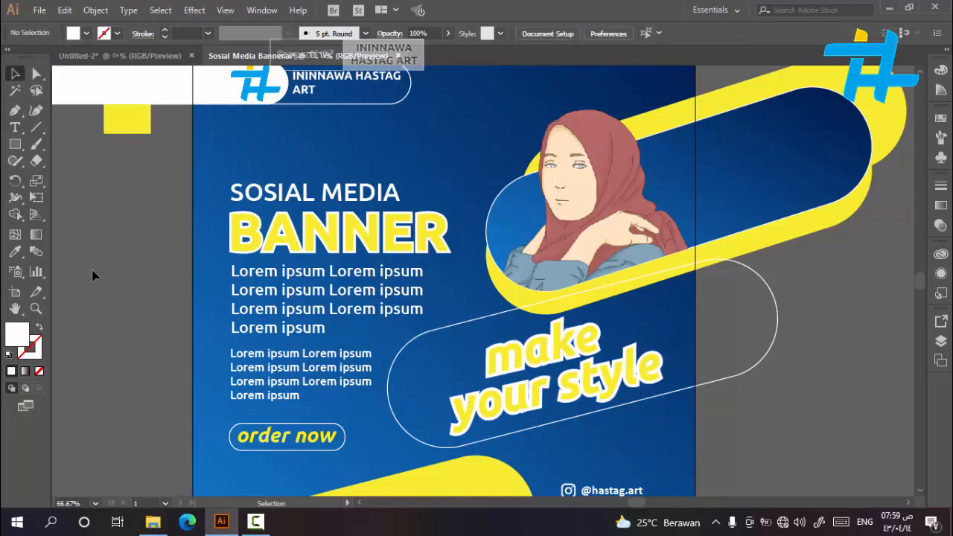
Step: Apply the blue gradient sampled from the upper tilted pill to the front "make your style" lettering
click(512, 353)
click(740, 170)
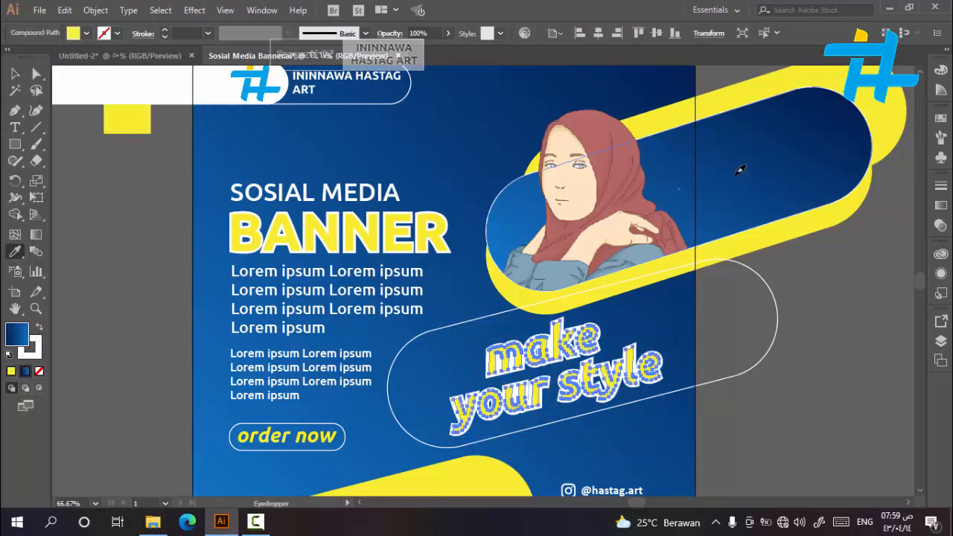
Step: Fill the offset path behind the "make your style" lettering with yellow sampled from the tilted pill behind the woman
key(v)
click(97, 280)
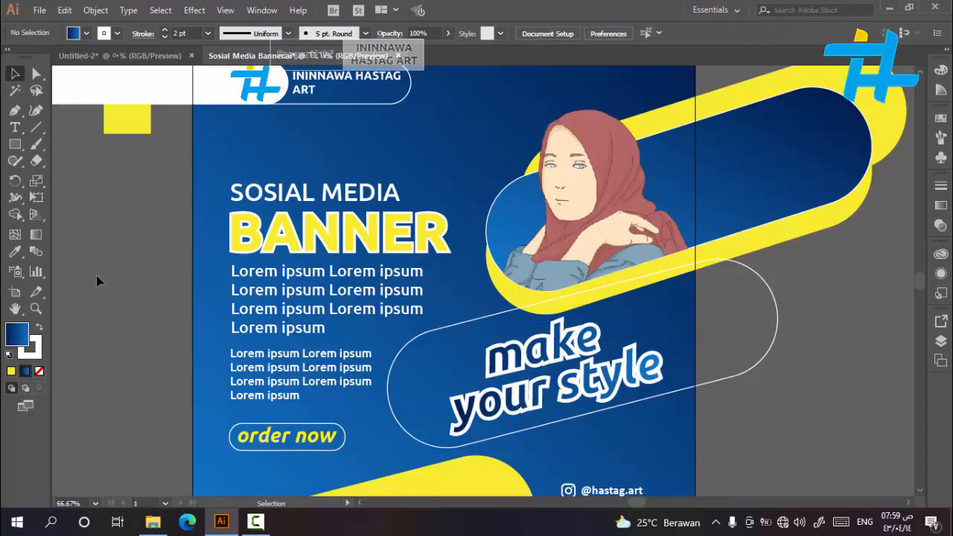
scroll(318, 364, down, 1)
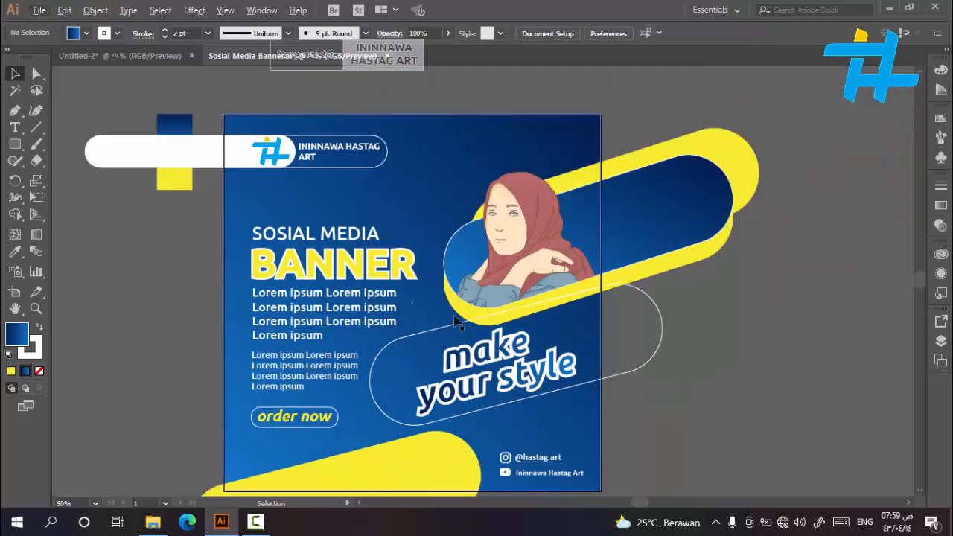
scroll(645, 370, down, 2)
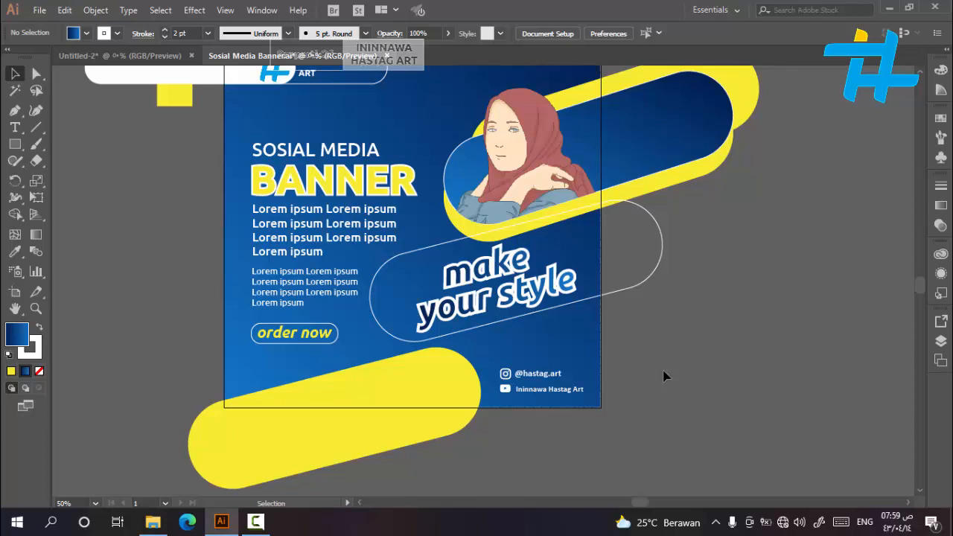
scroll(450, 311, up, 1)
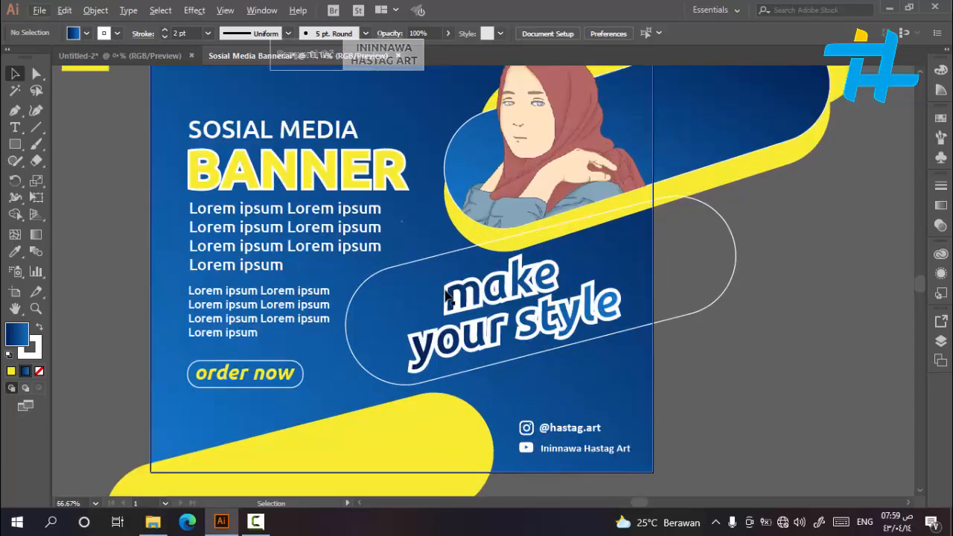
click(446, 303)
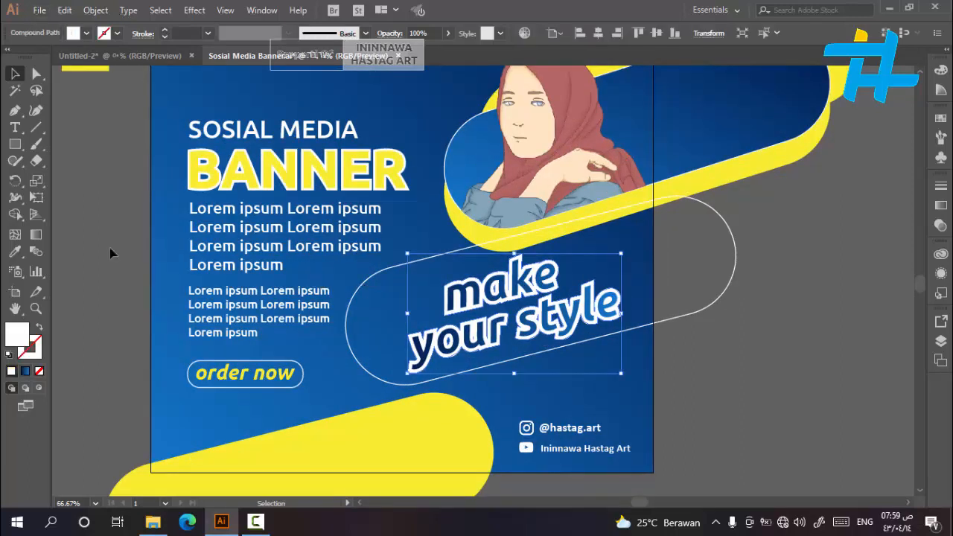
click(15, 251)
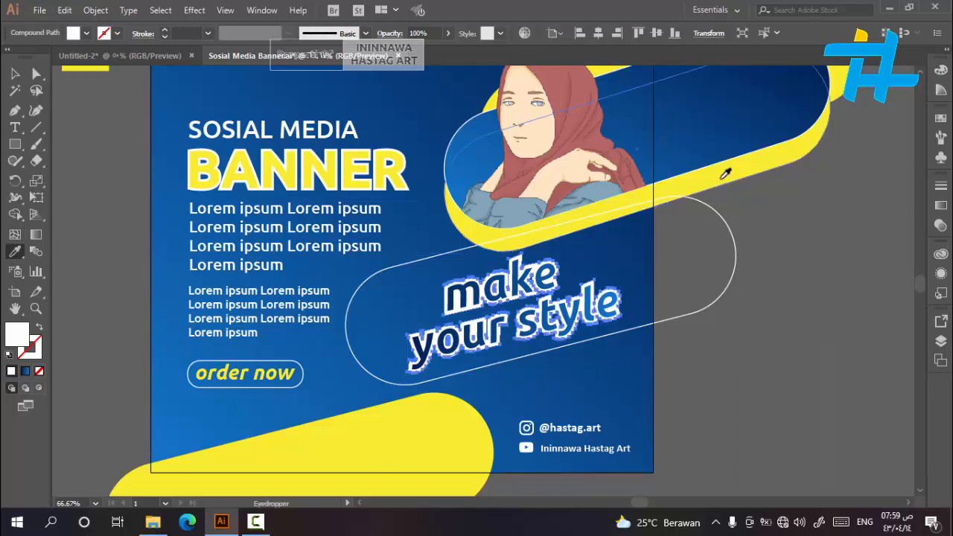
click(704, 178)
click(15, 73)
click(128, 197)
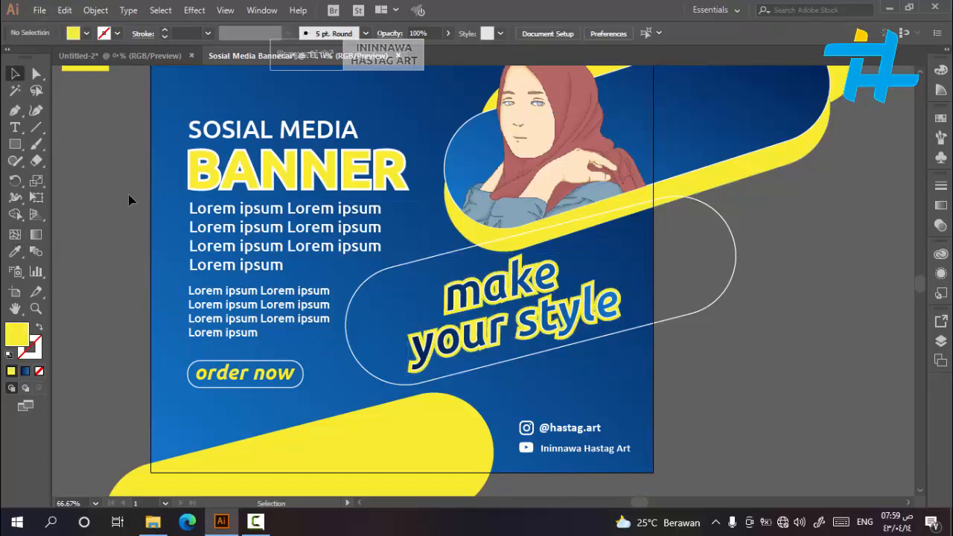
Step: Remove the white stroke from the blue gradient front "make your style" lettering
scroll(477, 317, up, 1)
click(480, 317)
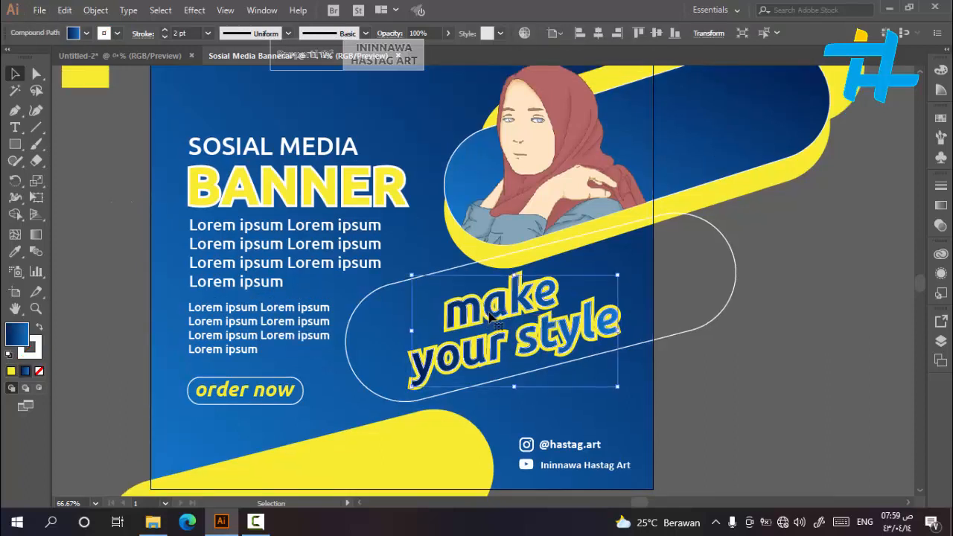
click(117, 33)
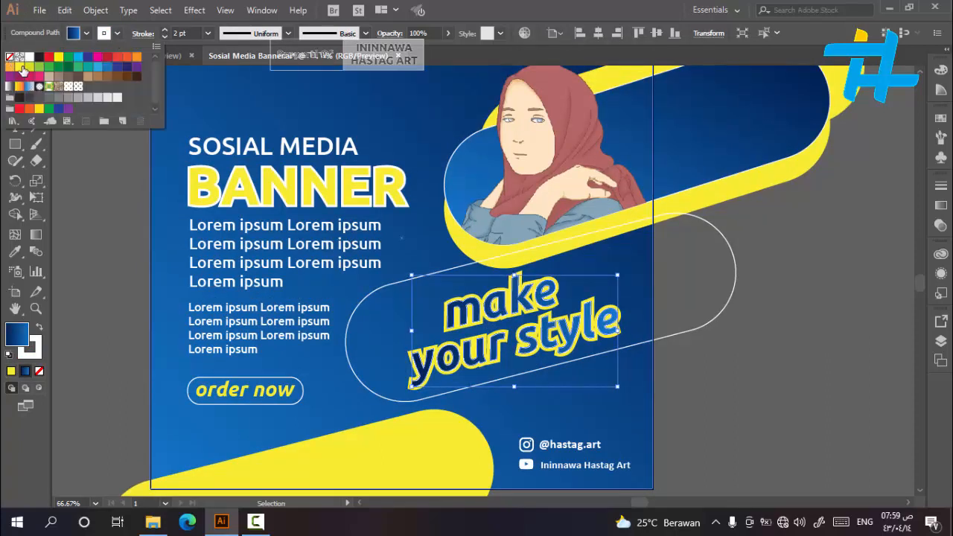
click(15, 59)
click(74, 180)
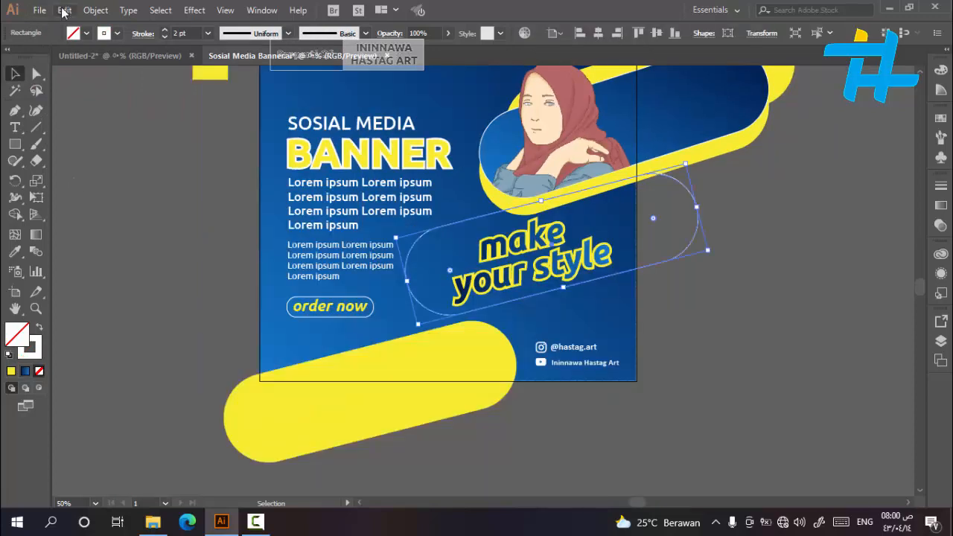
Step: Paste a copy of the white outlined pill in front and move it about 691 px left and 422 px down over the lower yellow pill
click(64, 12)
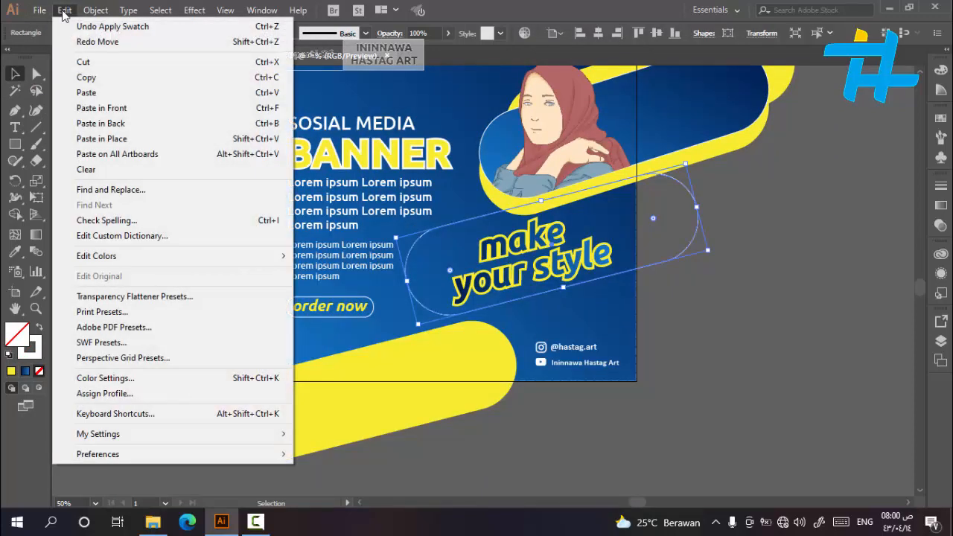
click(90, 80)
click(64, 11)
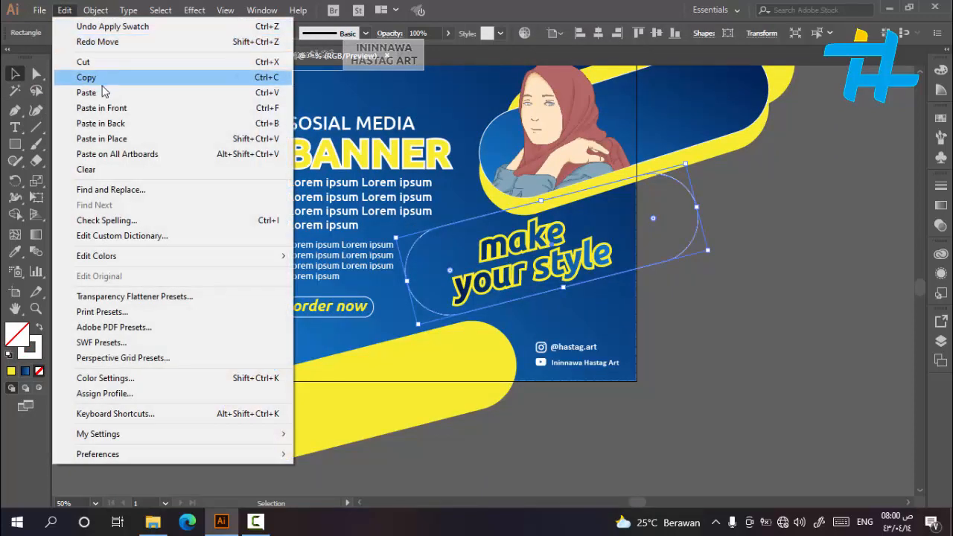
click(109, 109)
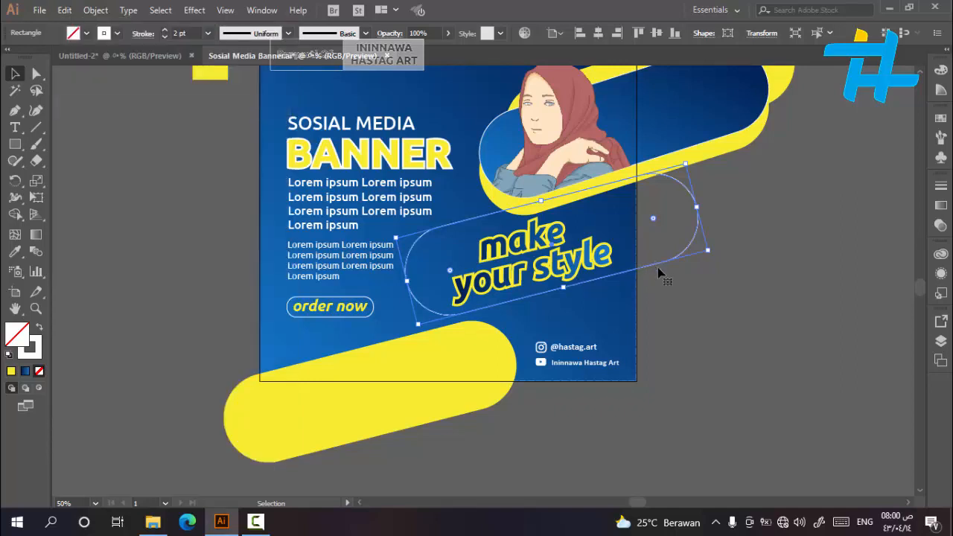
drag(655, 263, 414, 419)
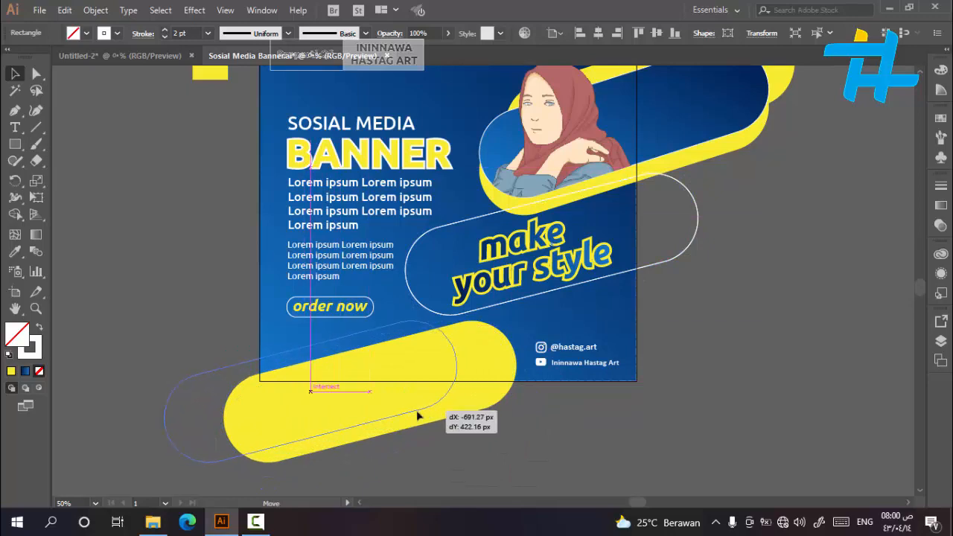
click(586, 431)
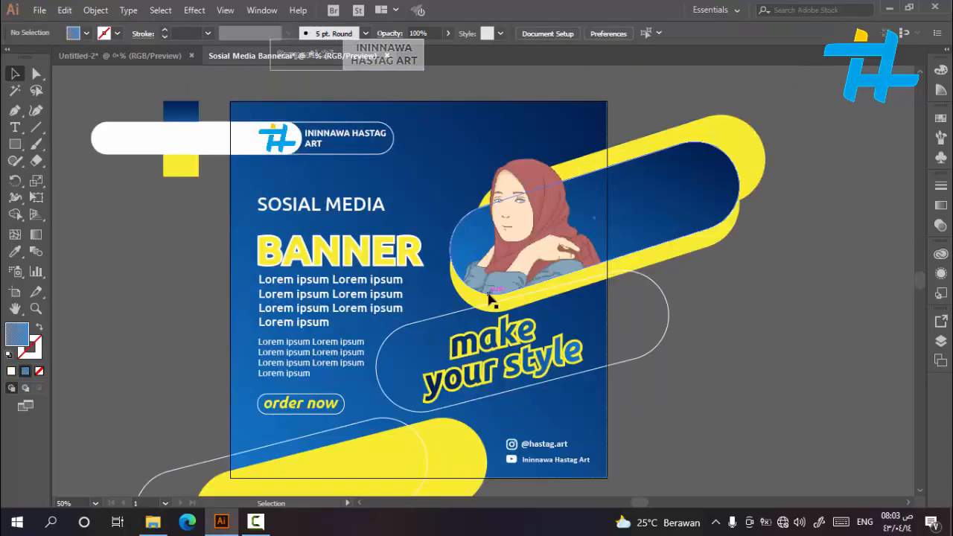
Step: Create a rectangle 1080 px wide and 1080 px high
scroll(489, 294, down, 1)
scroll(451, 314, down, 2)
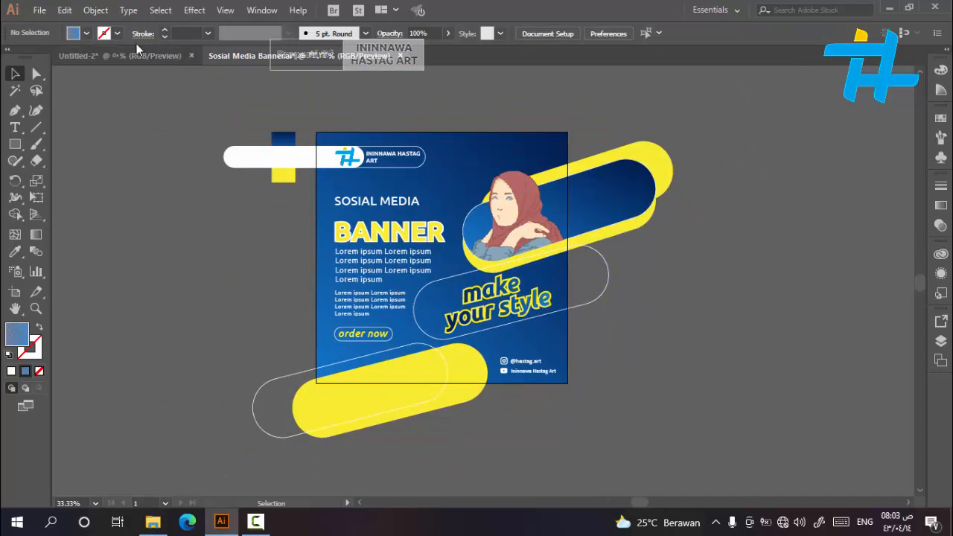
click(95, 10)
click(146, 91)
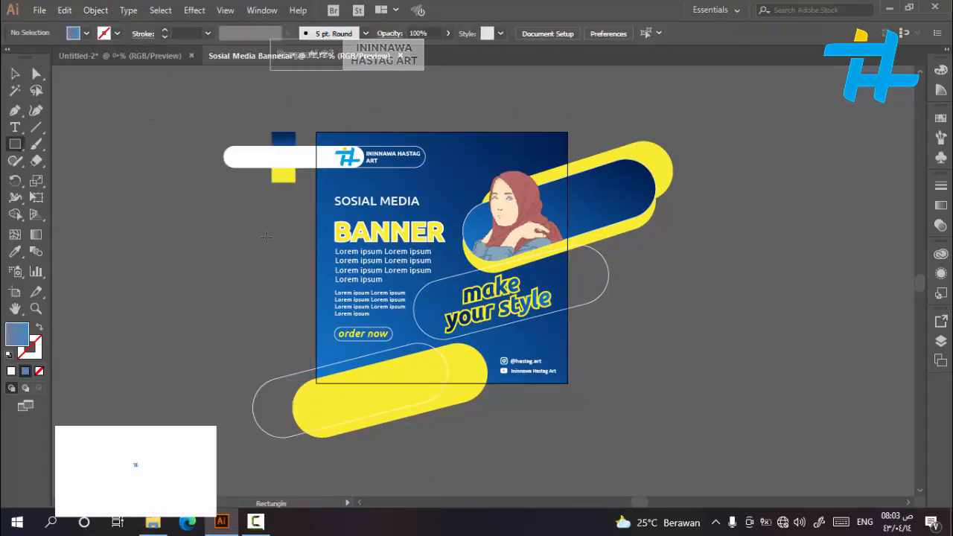
click(293, 228)
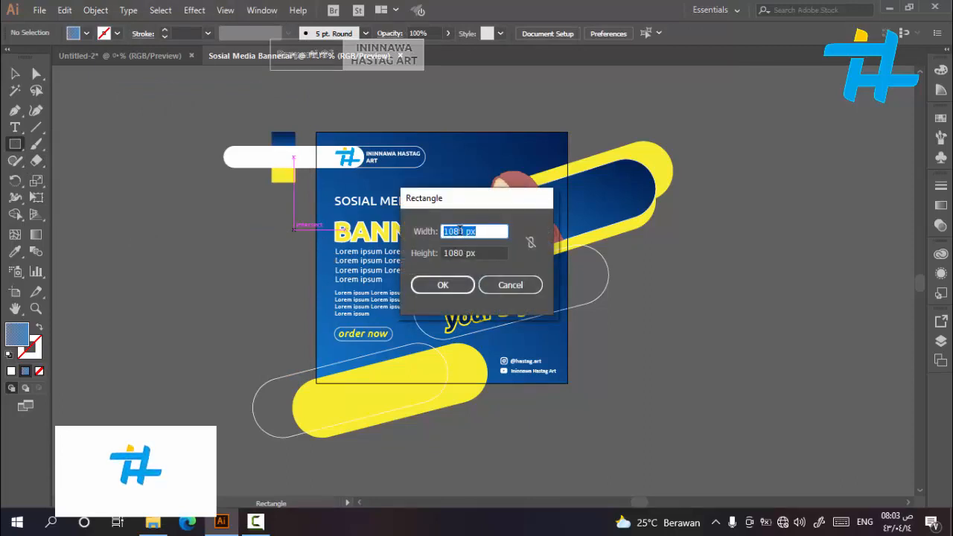
click(443, 284)
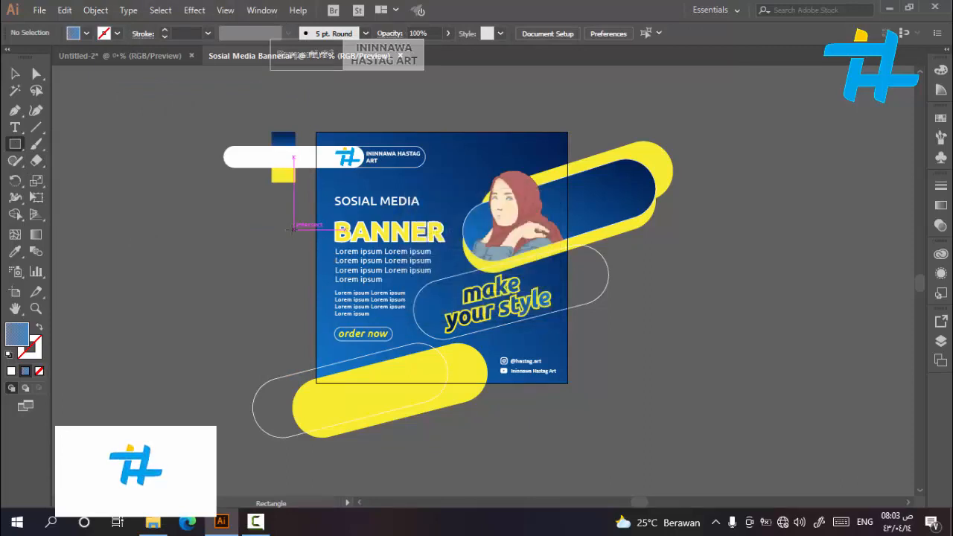
Step: Remove the fill of the 1080 px square and give it a 1 pt black stroke
click(15, 73)
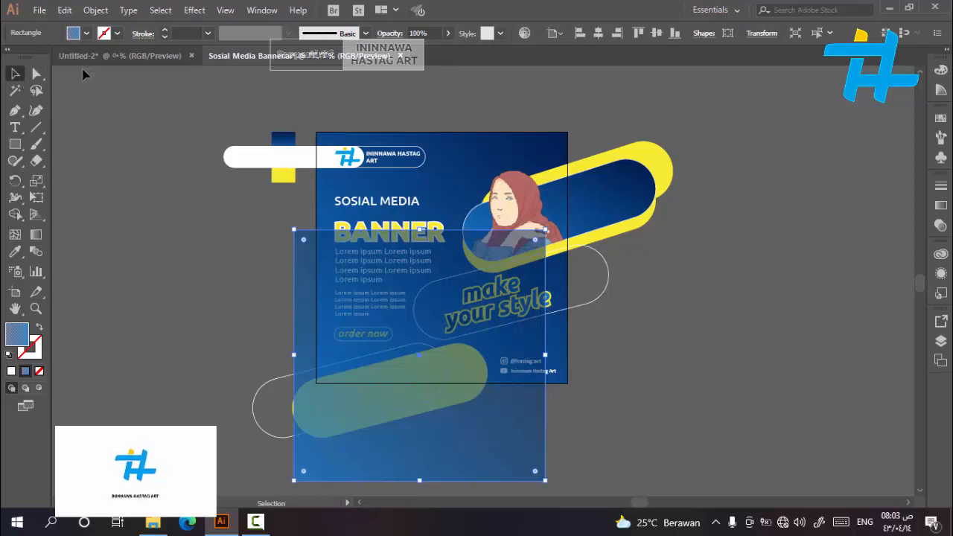
click(86, 33)
click(9, 57)
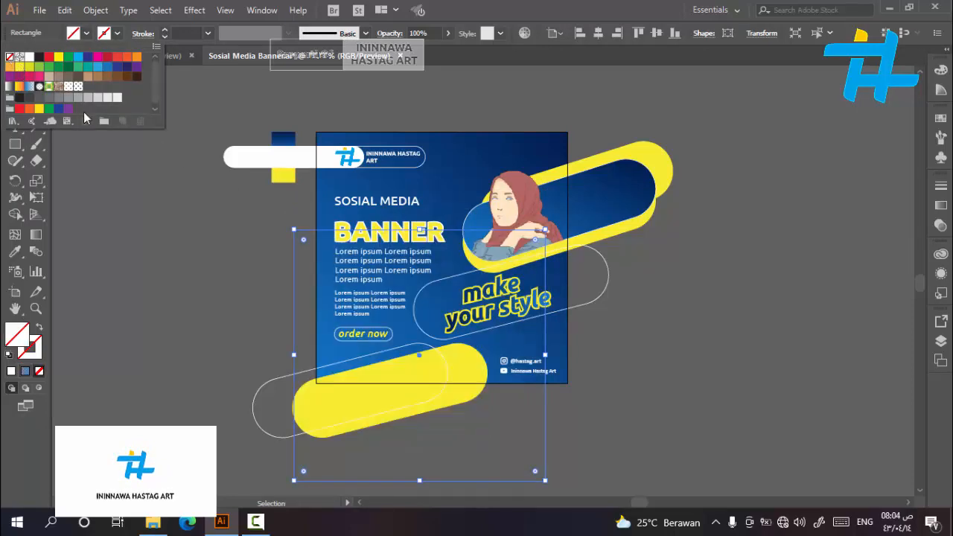
click(117, 34)
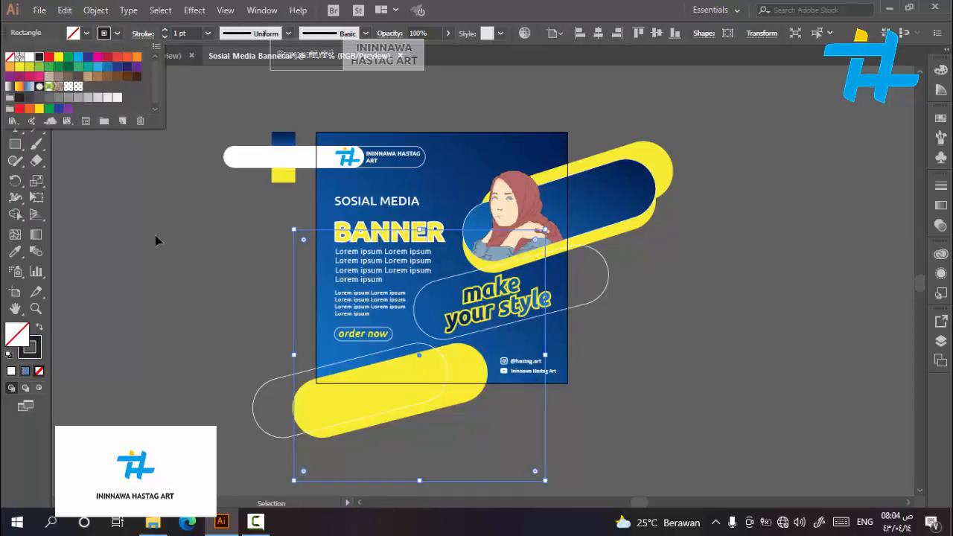
Step: Align the unfilled square to the artboard's horizontal and vertical center
click(600, 34)
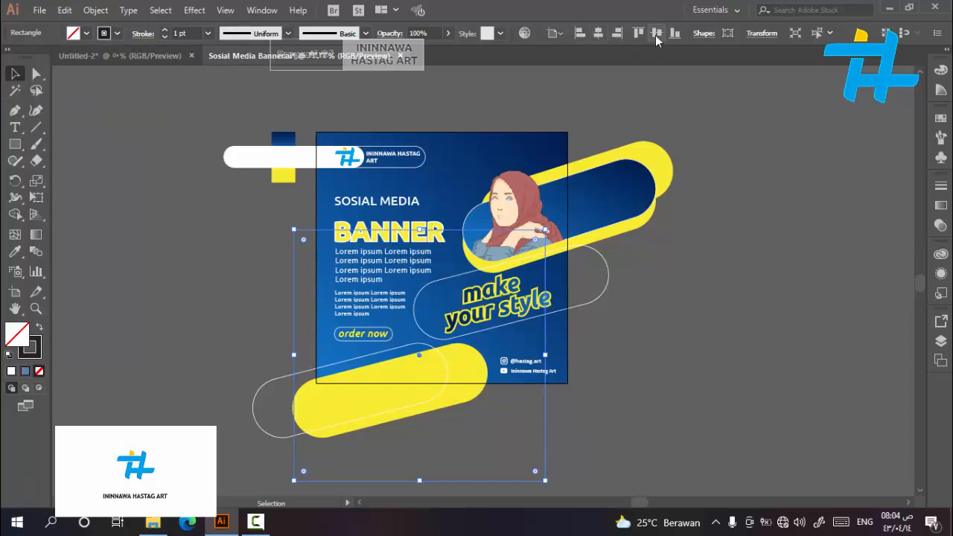
click(598, 34)
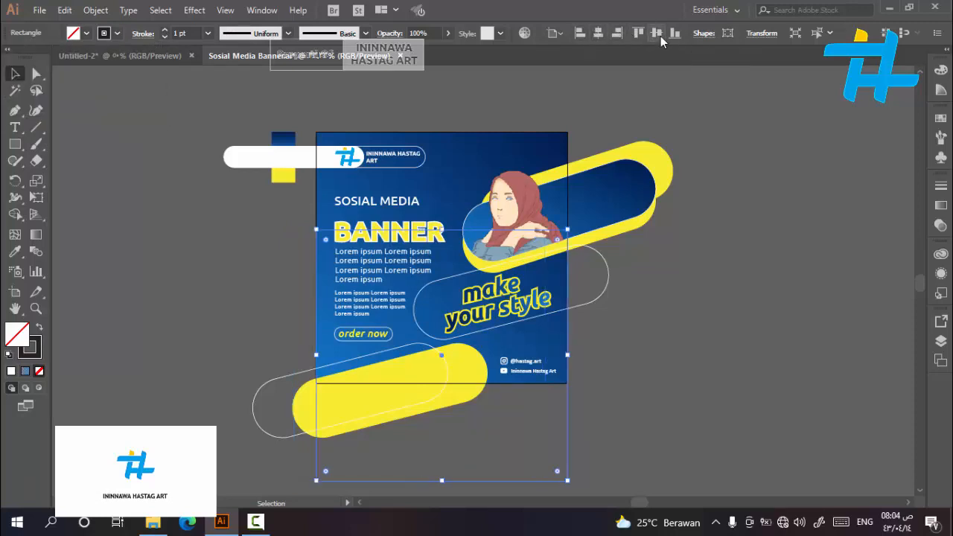
click(661, 36)
click(732, 431)
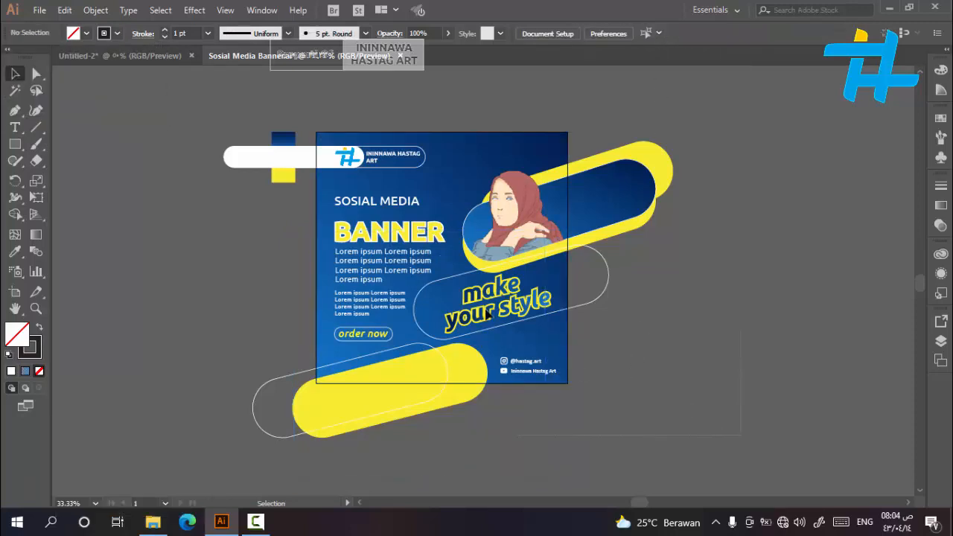
Step: Clip all the banner artwork to the square with a clipping mask, leaving out the two color sample squares beside the artboard
key(ctrl+a)
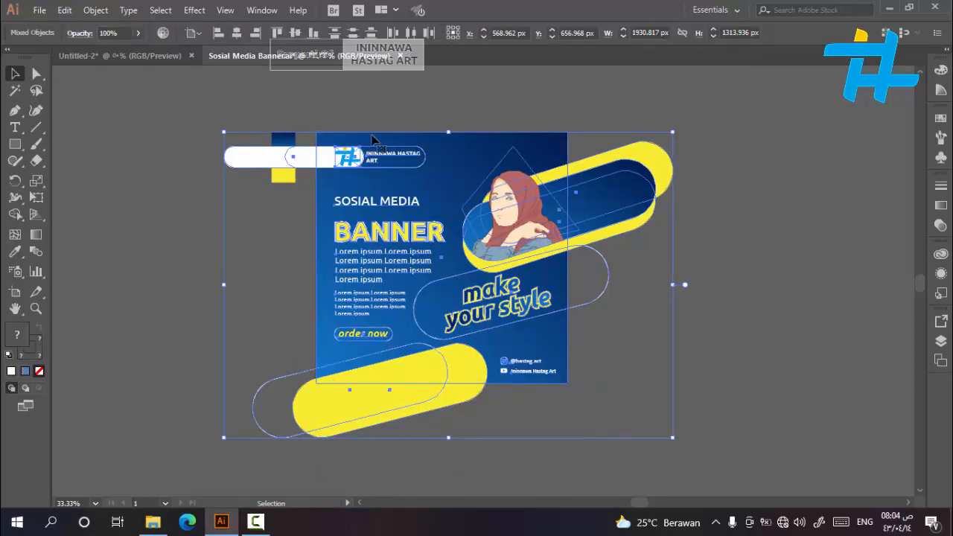
right_click(390, 153)
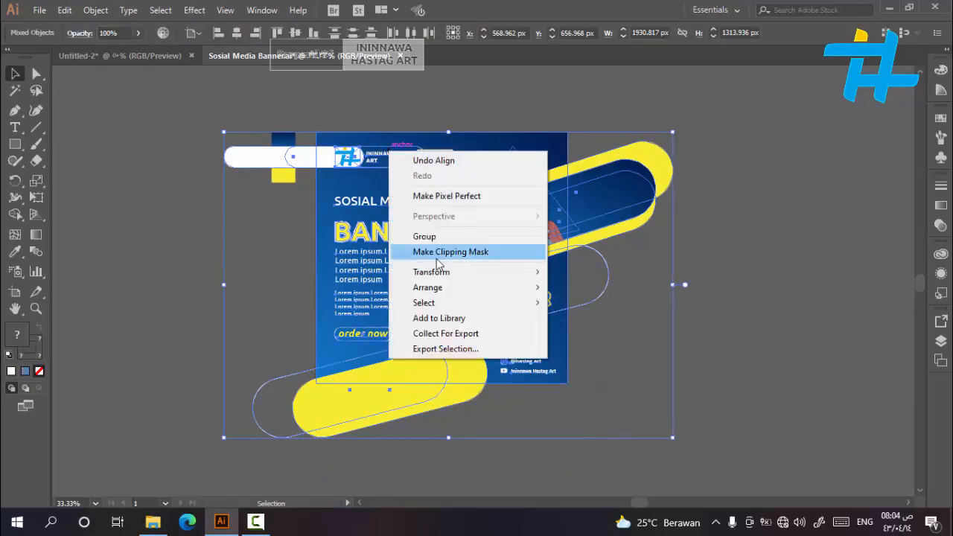
click(437, 254)
click(234, 314)
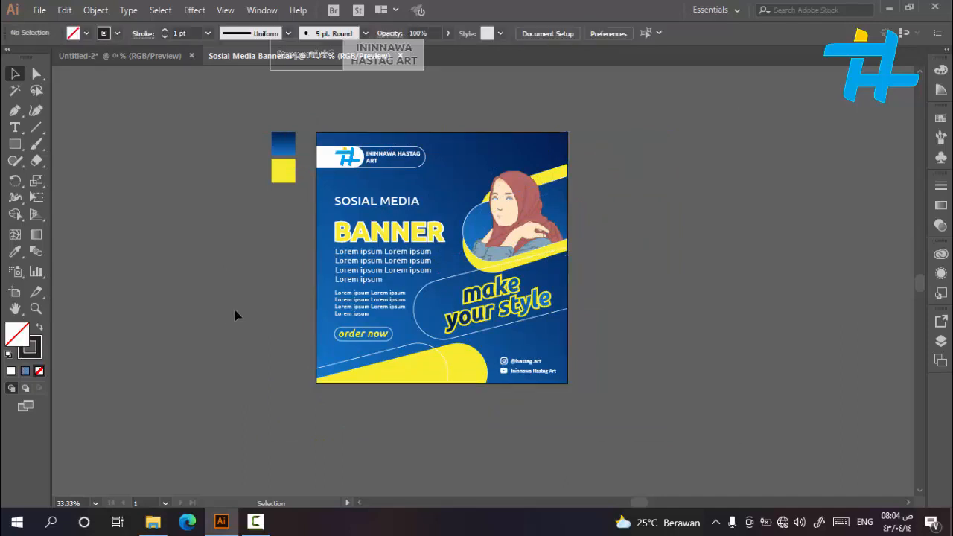
Step: Save the finished banner document
scroll(414, 383, up, 1)
scroll(419, 382, up, 3)
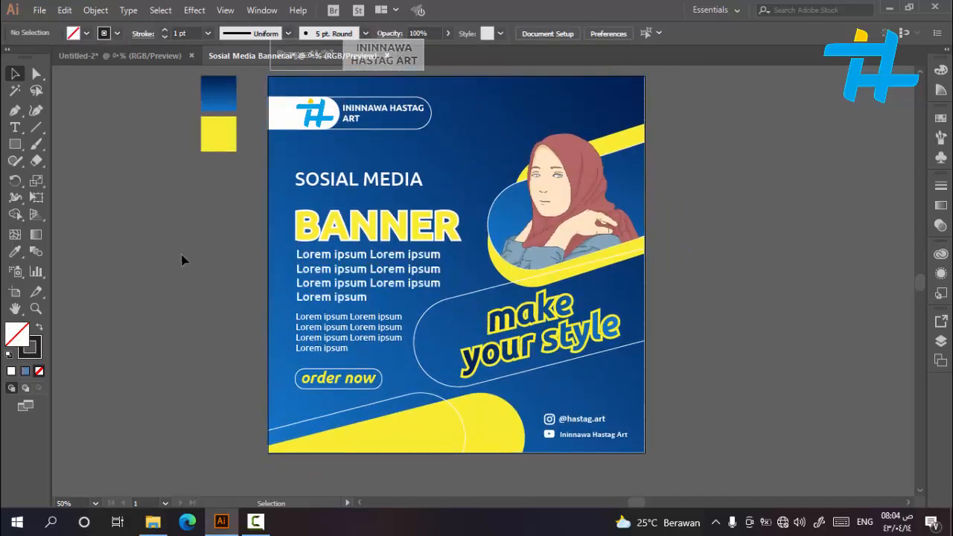
scroll(176, 257, up, 1)
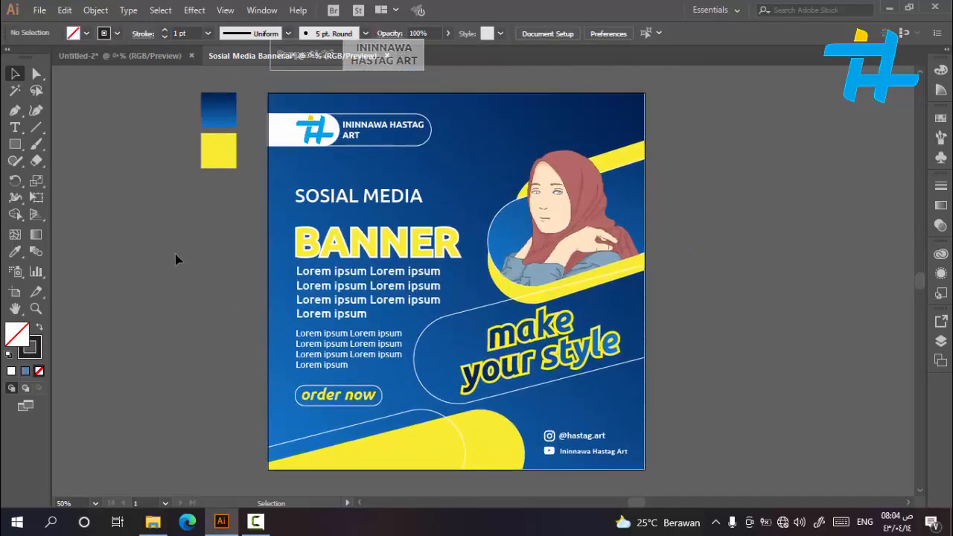
click(39, 10)
click(101, 119)
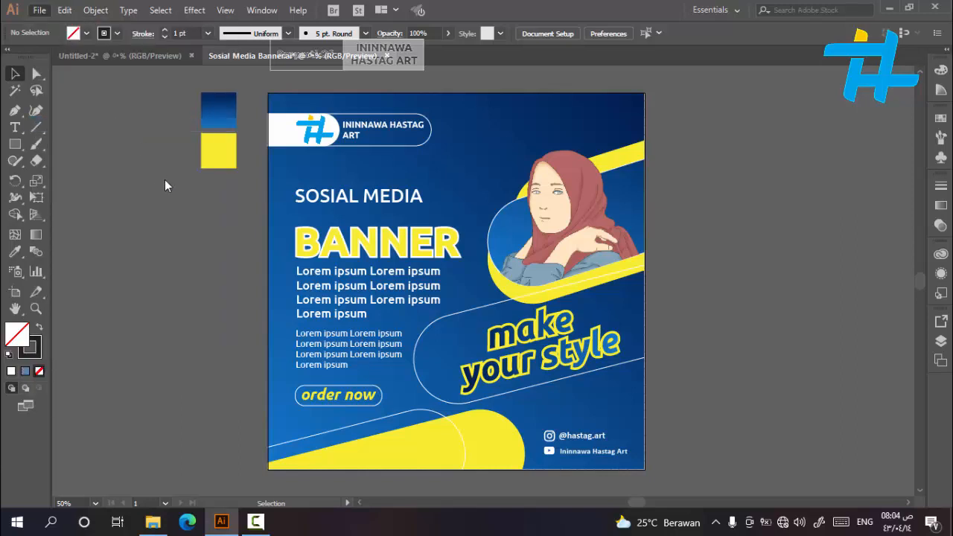